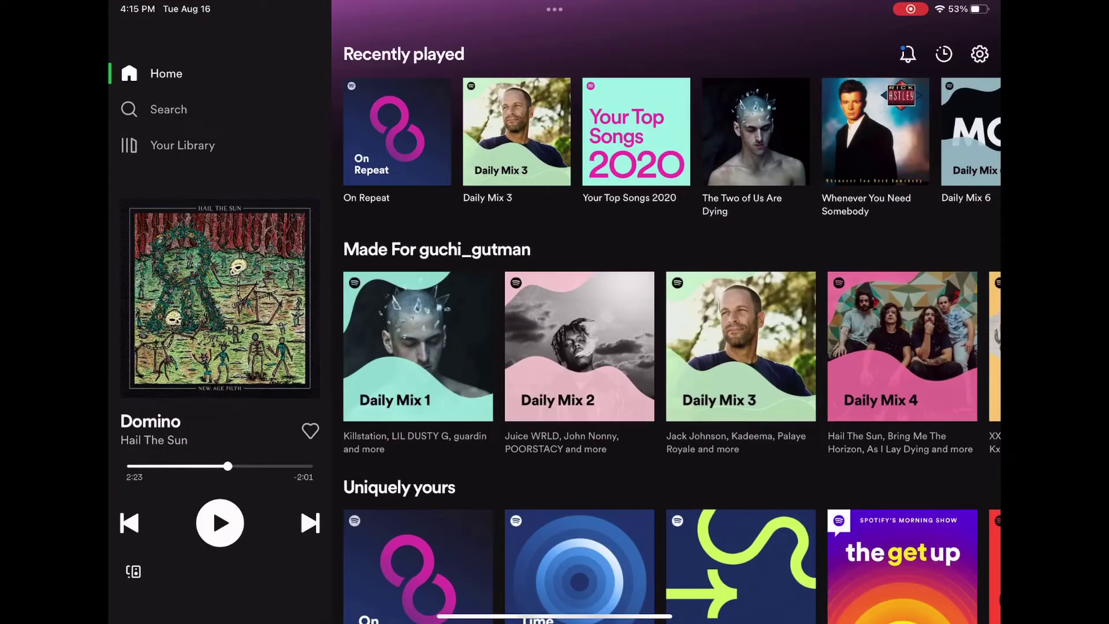
# Open the code scanner from Spotify's search page and allow camera access.
pyautogui.click(168, 109)
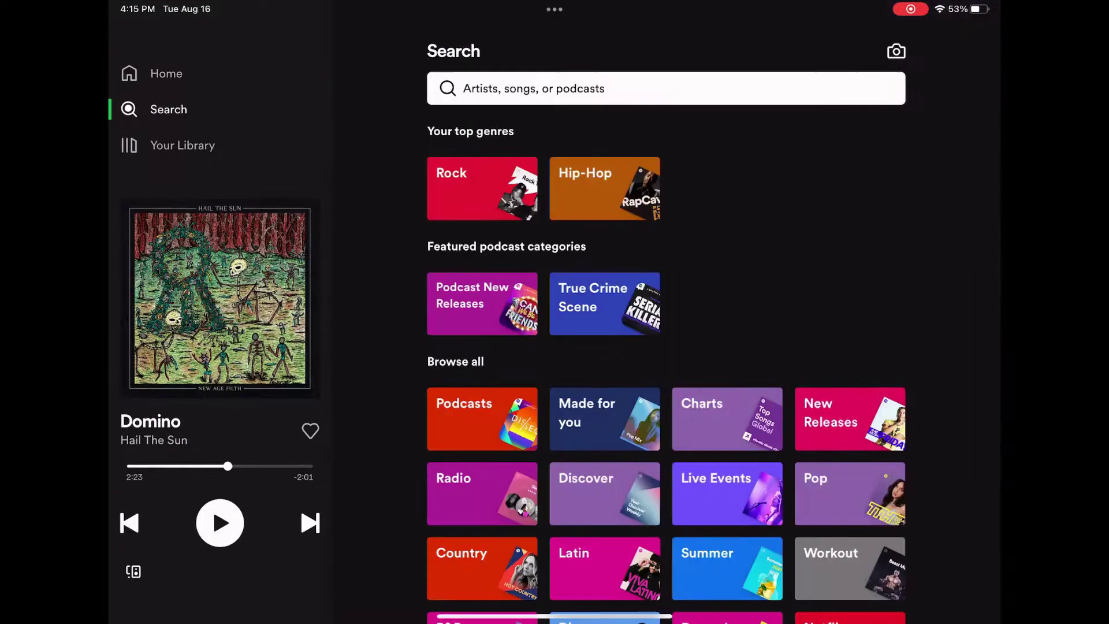
pyautogui.click(896, 51)
pyautogui.click(554, 427)
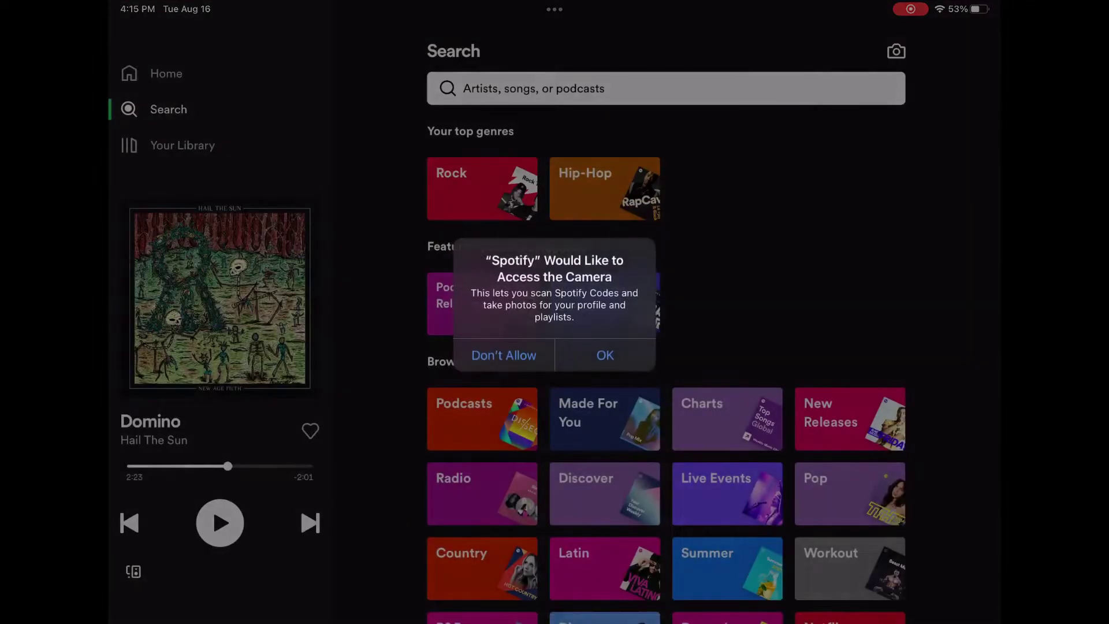
pyautogui.click(605, 355)
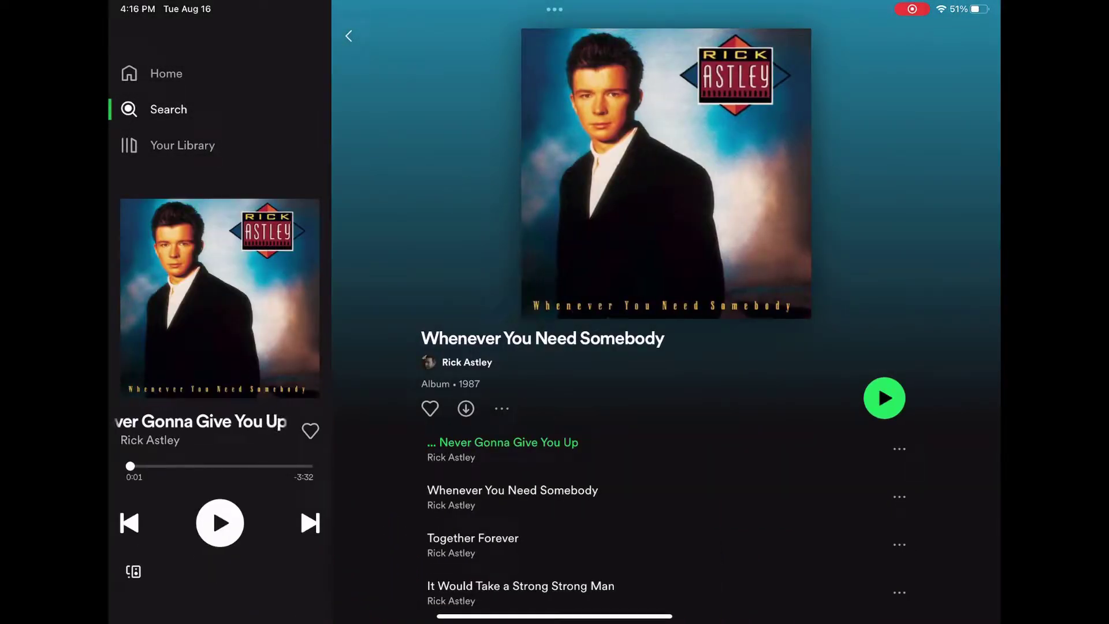
# Return to the home feed and open the recently played album Whenever You Need Somebody.
pyautogui.click(151, 73)
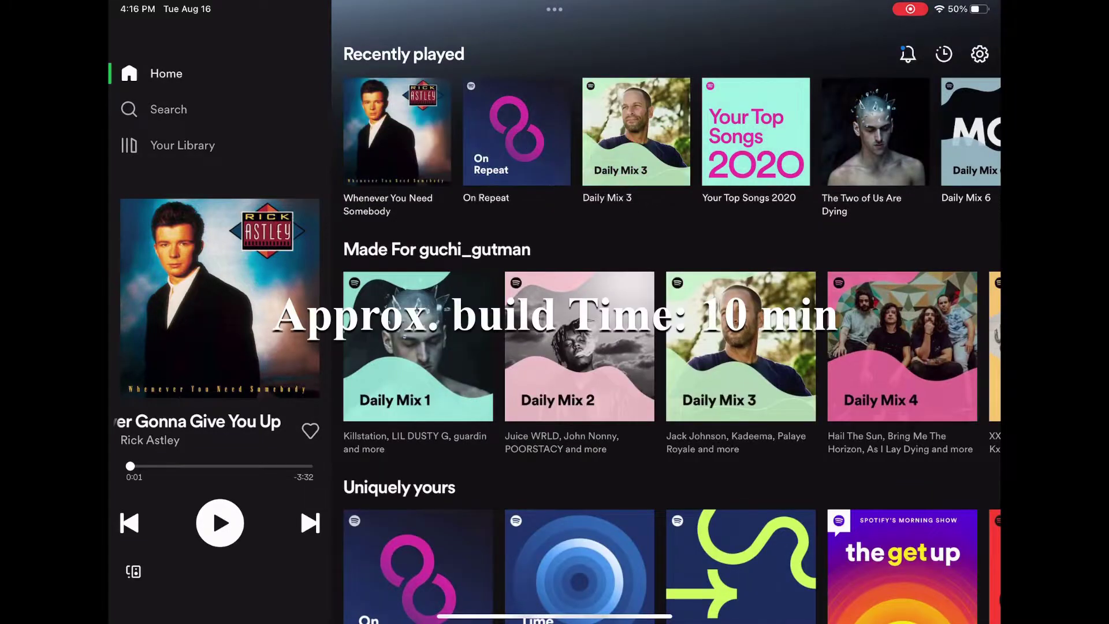
pyautogui.click(401, 136)
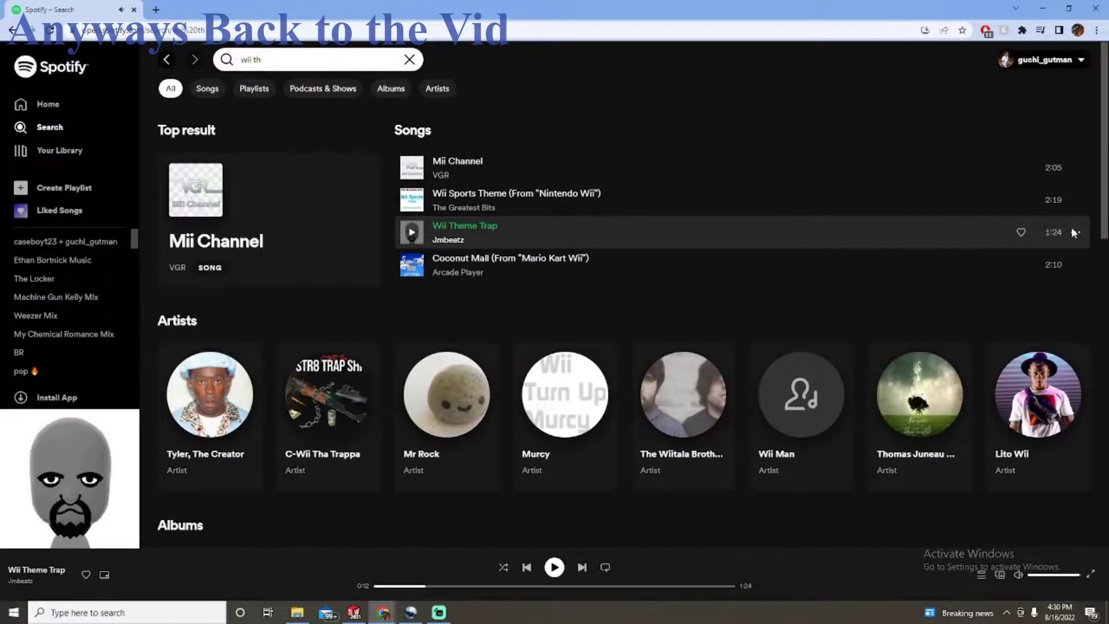
# Display the embed code for the track Wii Theme Trap in the Spotify web player and copy the full iframe code.
pyautogui.click(1075, 232)
pyautogui.moveTo(1016, 424)
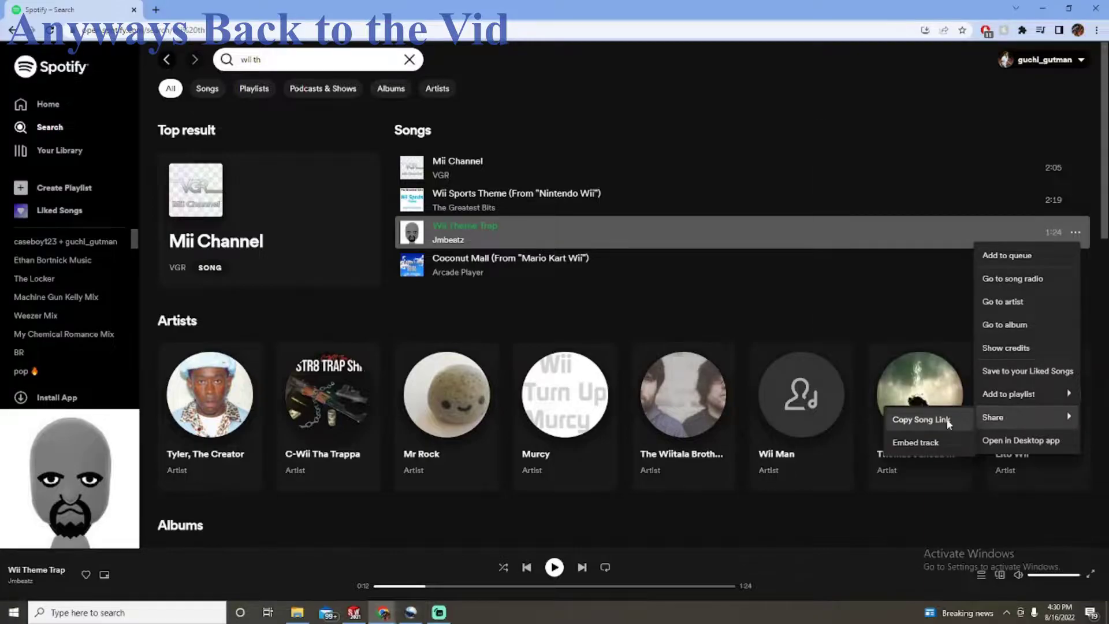
pyautogui.click(925, 444)
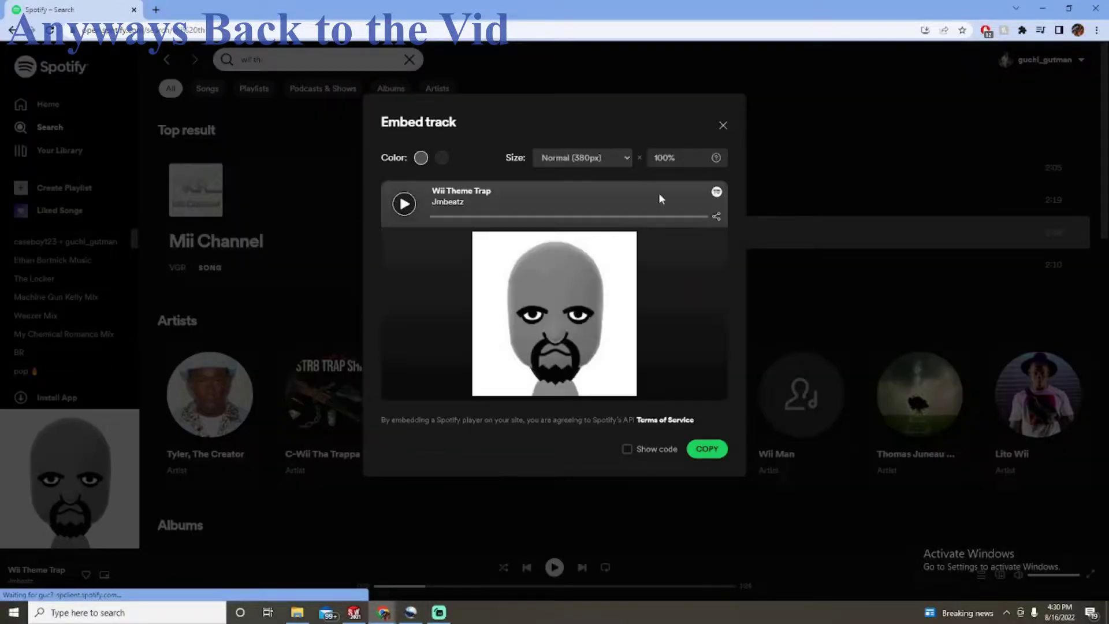
pyautogui.click(627, 449)
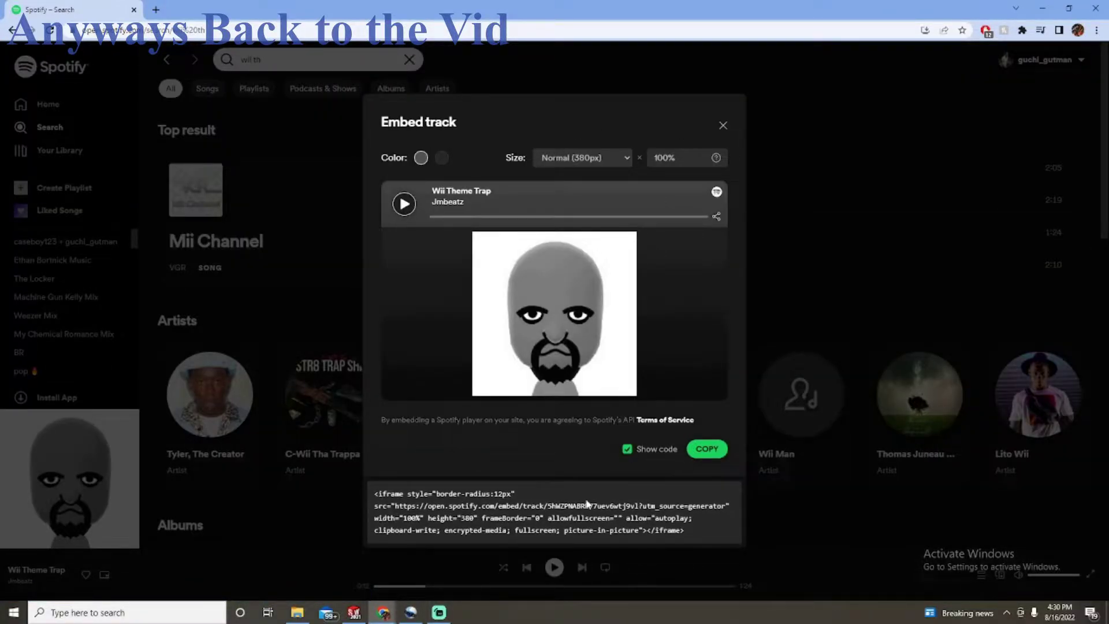
pyautogui.hotkey('ctrl', 'a')
pyautogui.moveTo(672, 527); pyautogui.dragTo(349, 505)
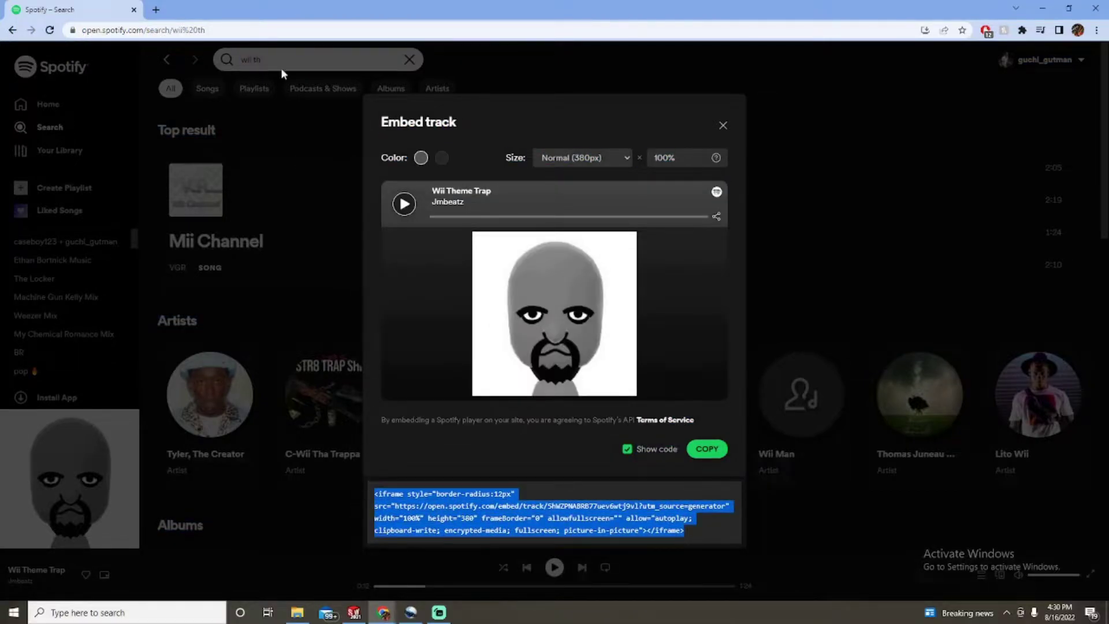
# Search for "spotify code" in a new browser tab and open spotifycodes.com.
pyautogui.click(155, 10)
pyautogui.write('sp')
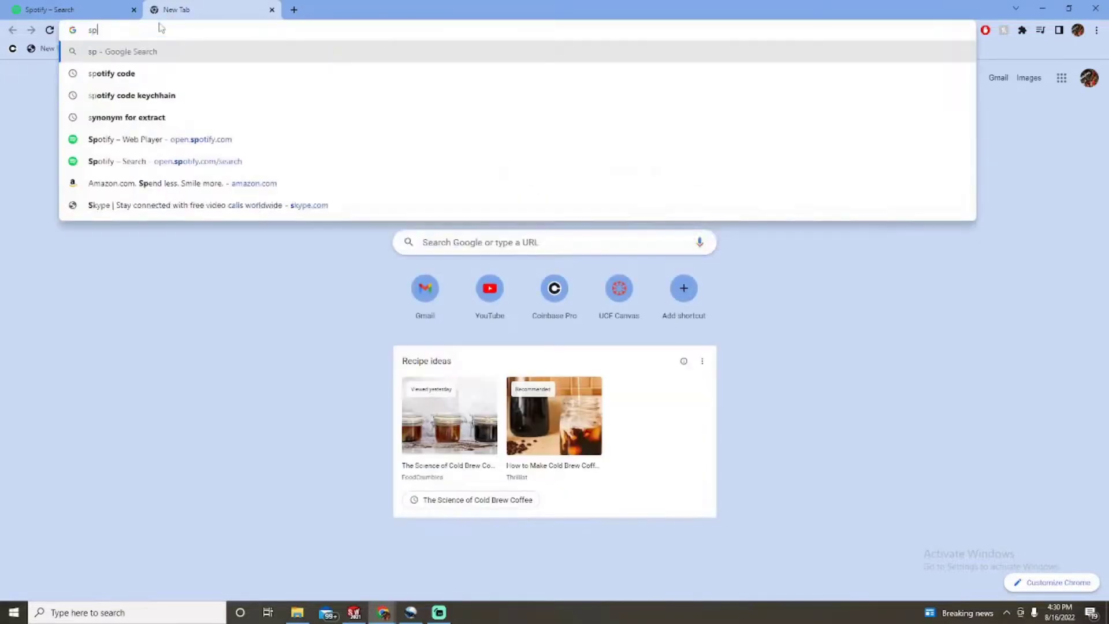
pyautogui.write('otify')
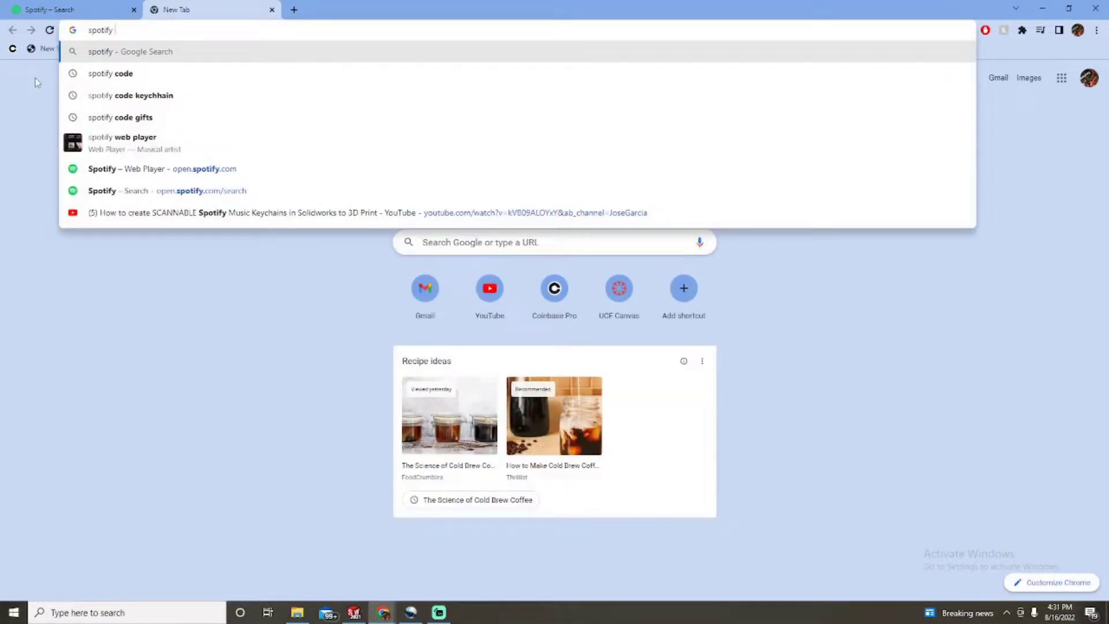
pyautogui.click(109, 74)
pyautogui.click(146, 169)
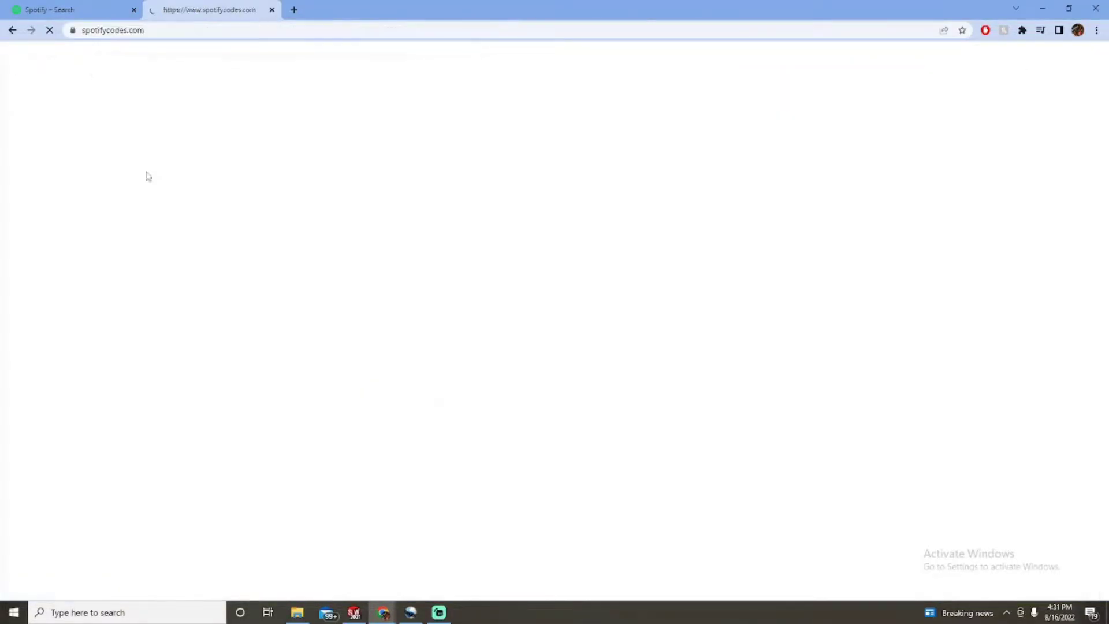
# Replace the sample Spotify URI with the copied Wii Theme Trap link and generate its Spotify code.
pyautogui.tripleClick(347, 402)
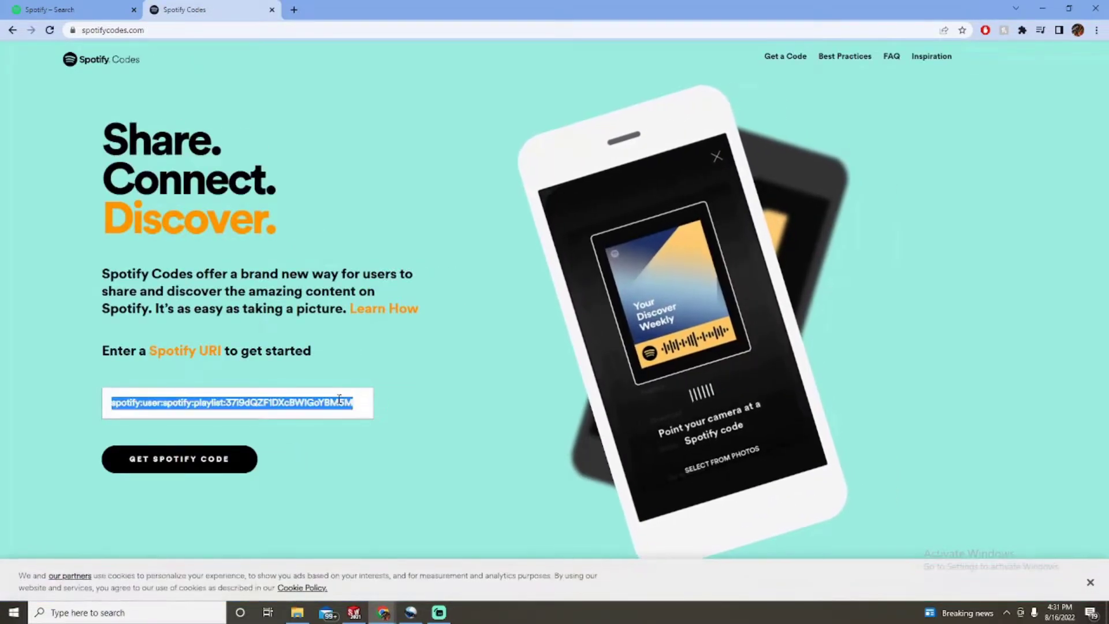
pyautogui.hotkey('ctrl', 'v')
pyautogui.click(209, 461)
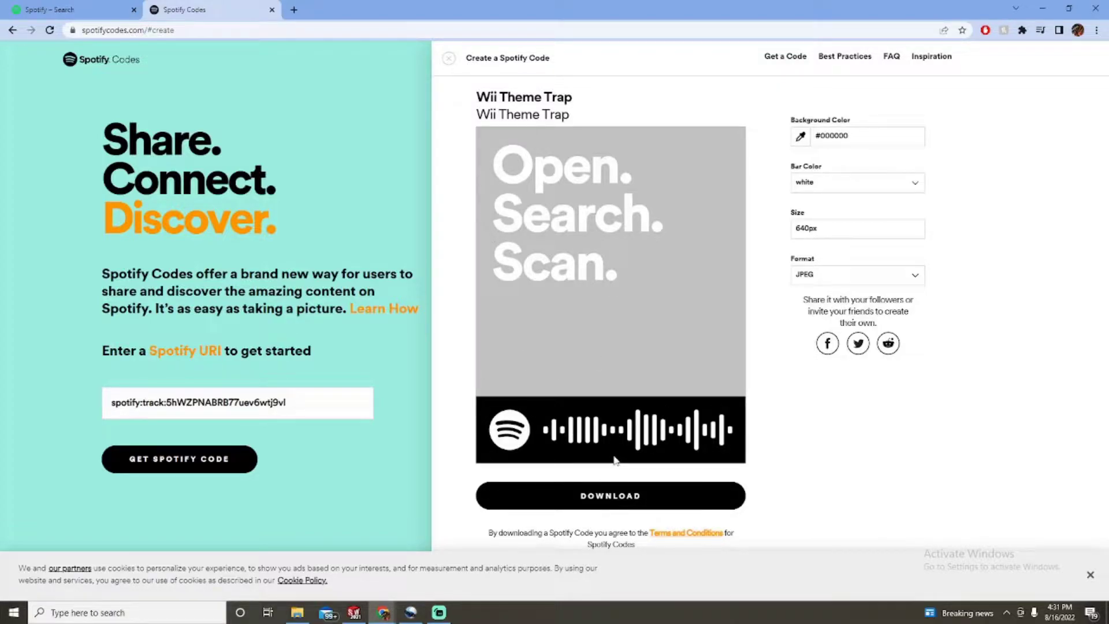
# Capture a rectangular snip of the black Spotify code bar and open it in Snip & Sketch.
pyautogui.press('super+shift+s')
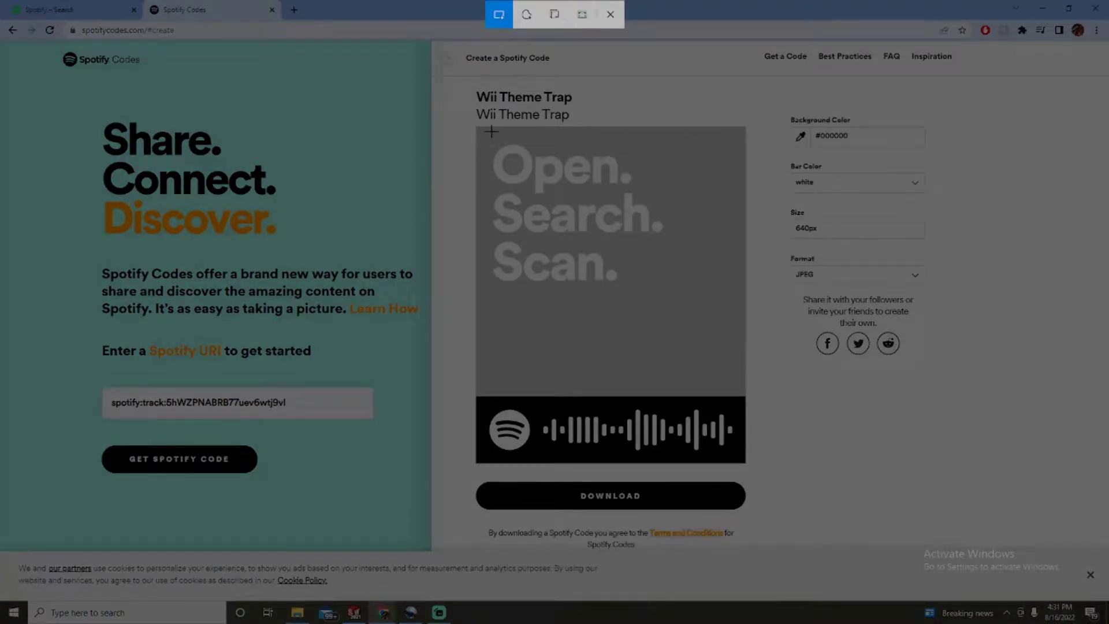
pyautogui.moveTo(474, 397); pyautogui.dragTo(746, 464)
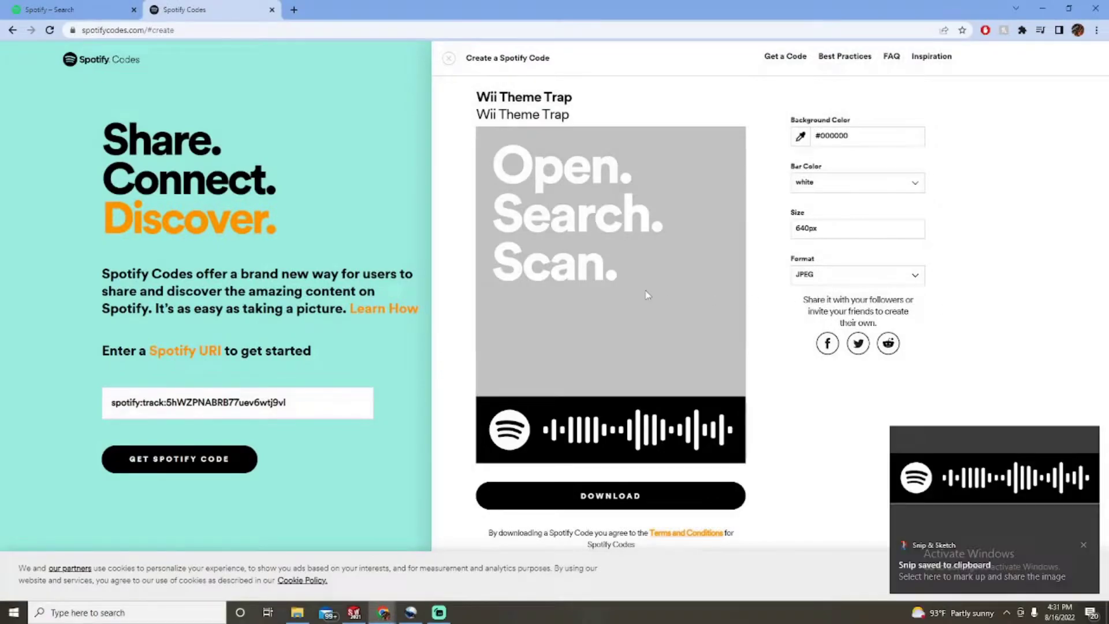
pyautogui.rightClick(1011, 466)
pyautogui.click(1000, 498)
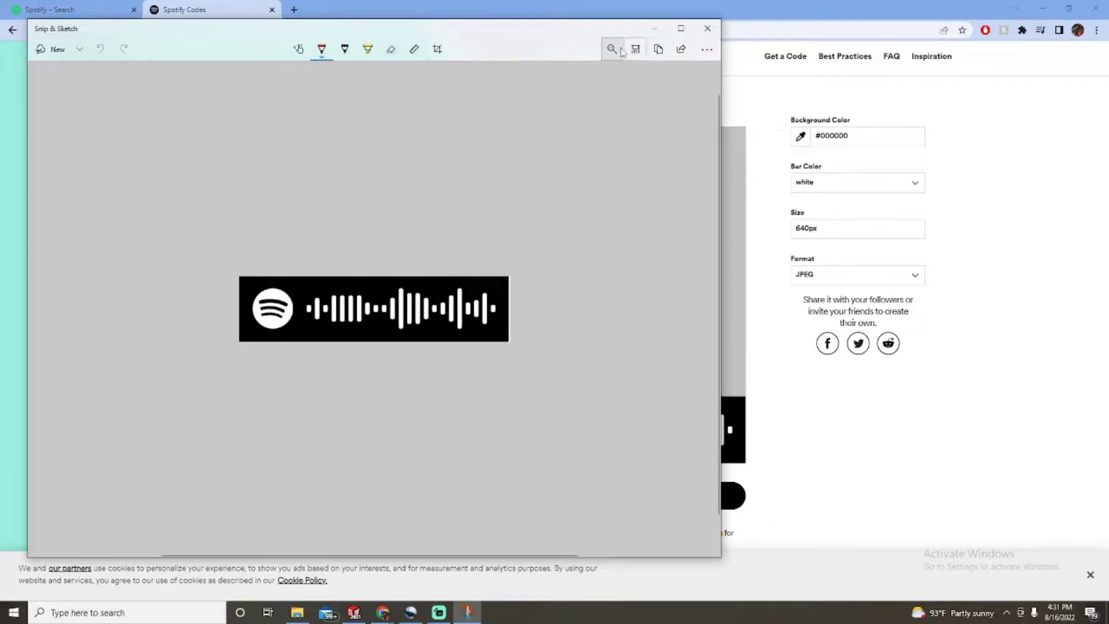
# Save the snip as the PNG file "wii trap" in Downloads and close Snip & Sketch.
pyautogui.click(643, 52)
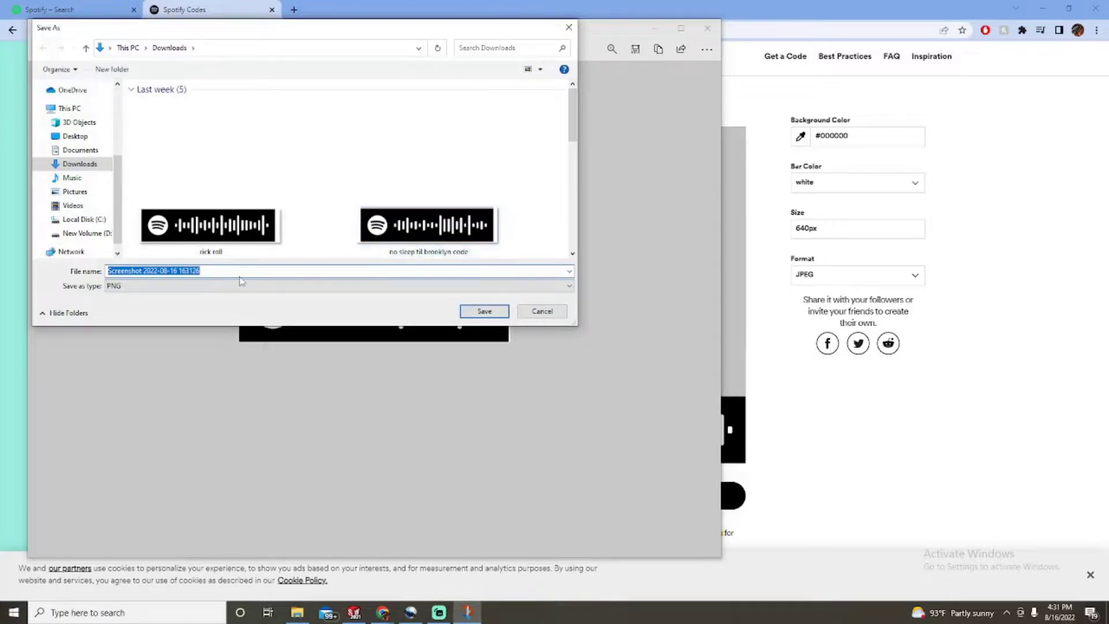
pyautogui.write('wii trap')
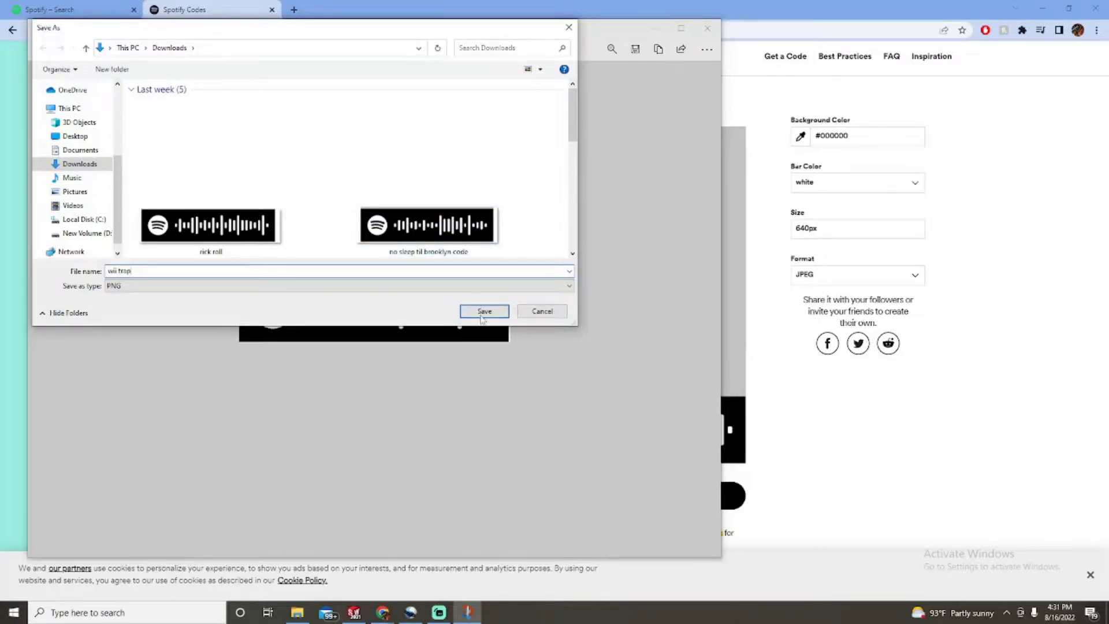
pyautogui.click(483, 314)
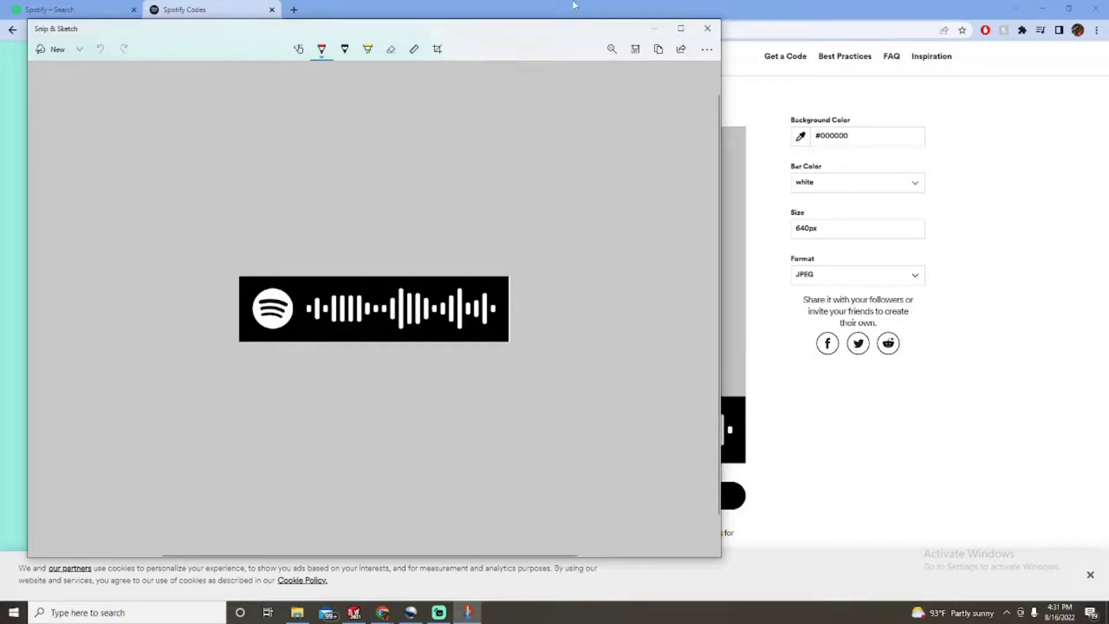
pyautogui.click(707, 28)
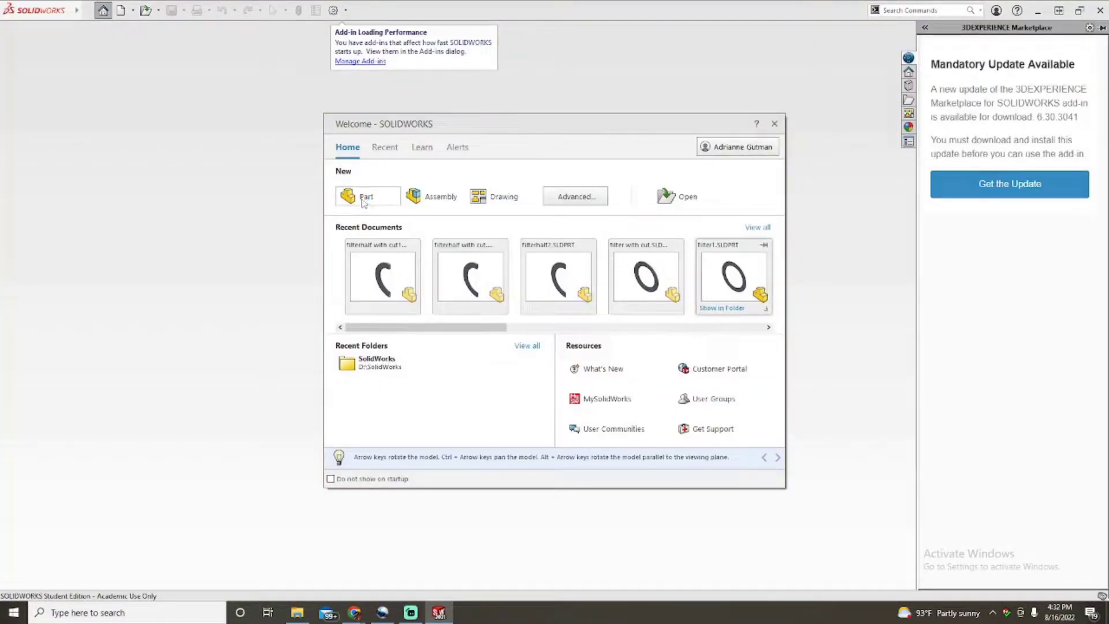
# Create a new part in SOLIDWORKS and start a sketch on the Front Plane.
pyautogui.click(363, 199)
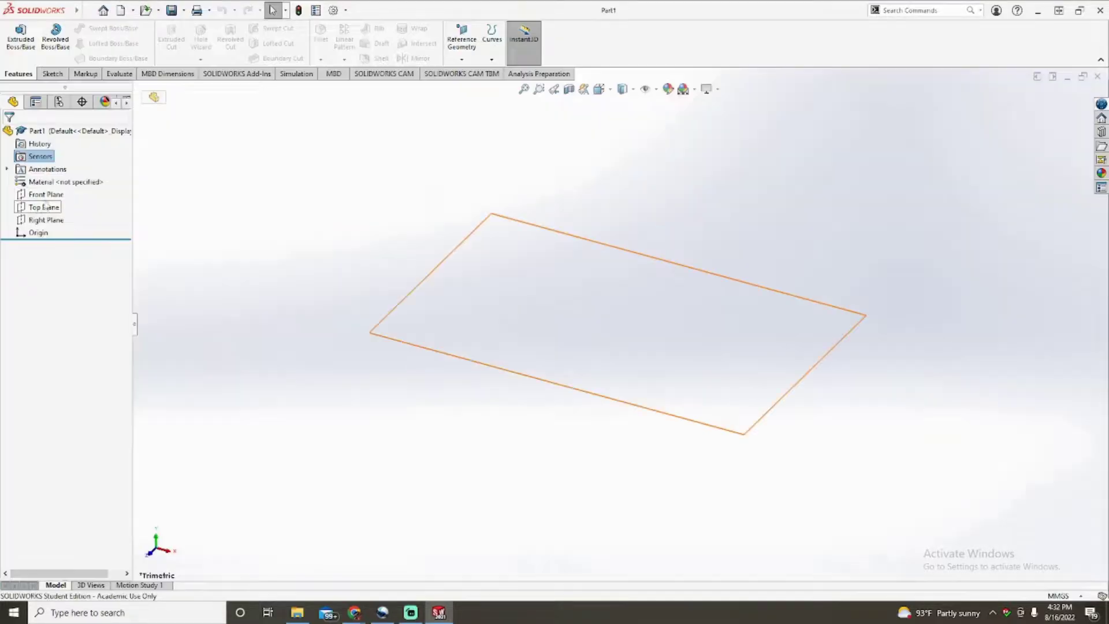
pyautogui.click(58, 194)
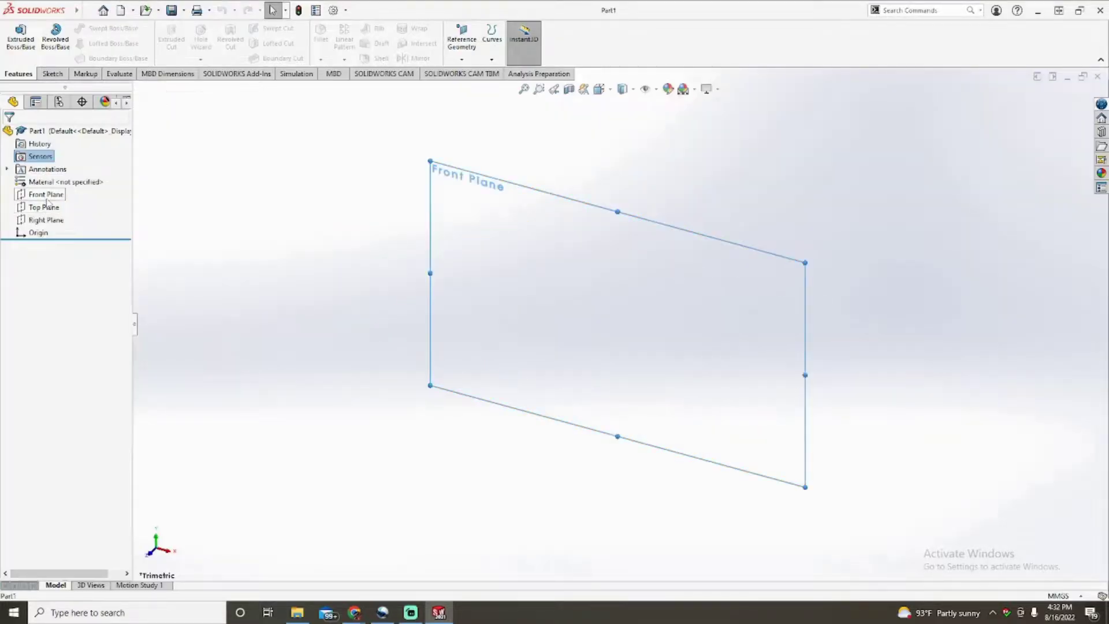
pyautogui.hotkey('ctrl', '8')
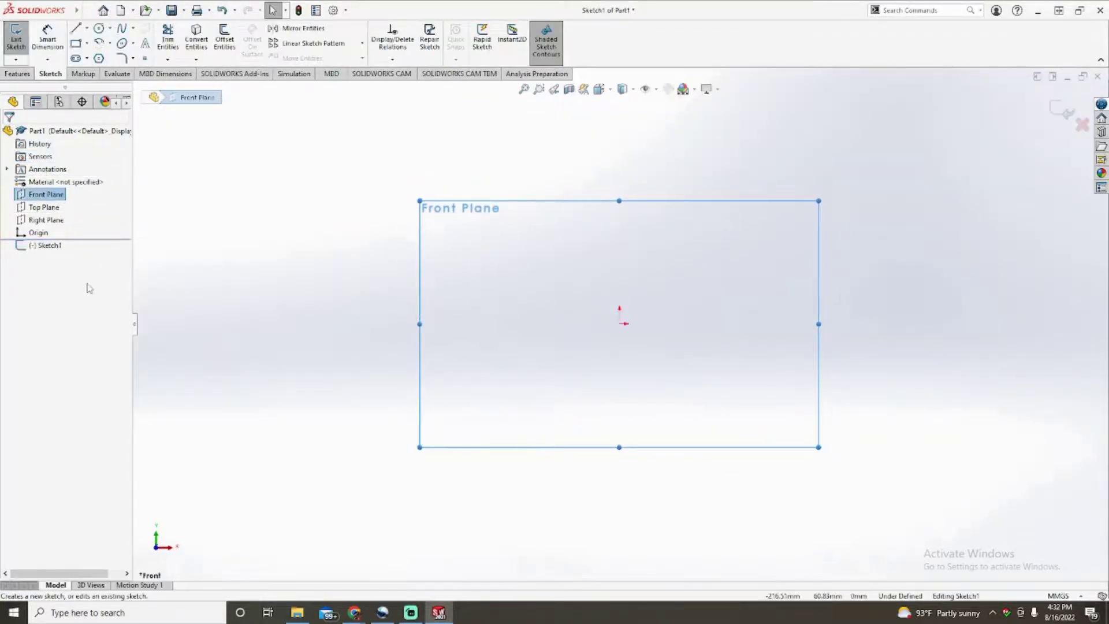
# Insert the "wii trap" image from Downloads as a sketch picture.
pyautogui.click(88, 10)
pyautogui.moveTo(176, 11)
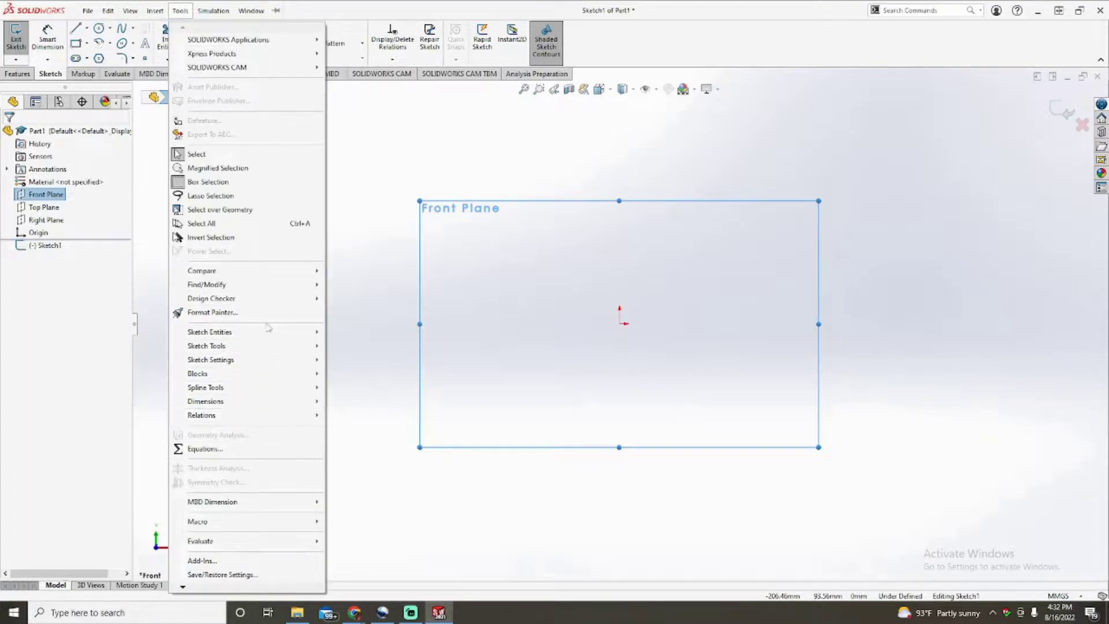
pyautogui.moveTo(265, 346)
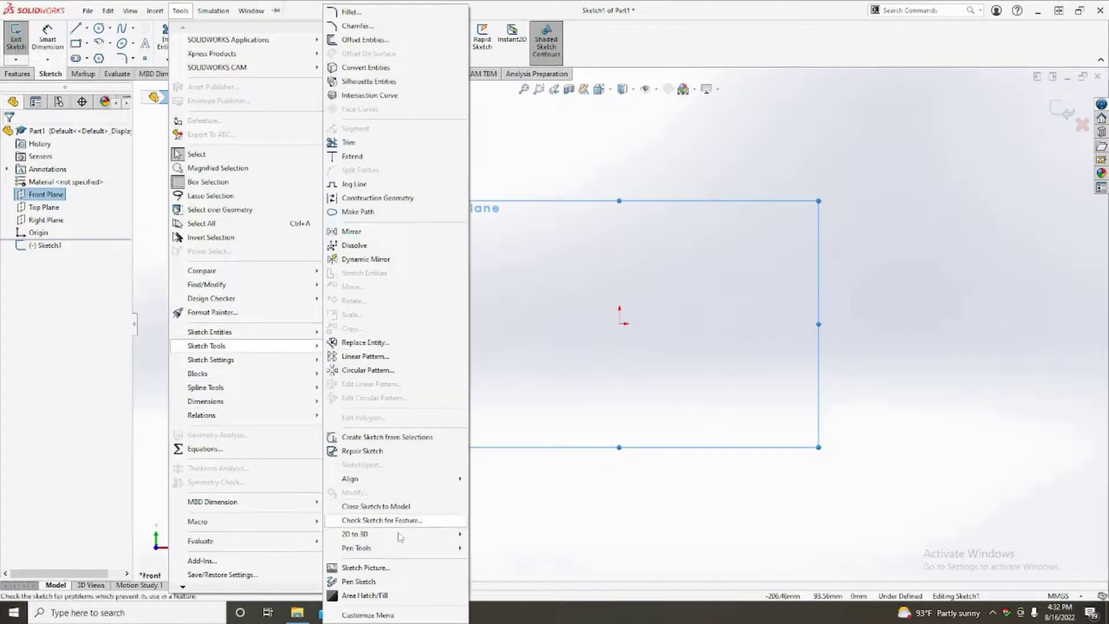
pyautogui.click(389, 570)
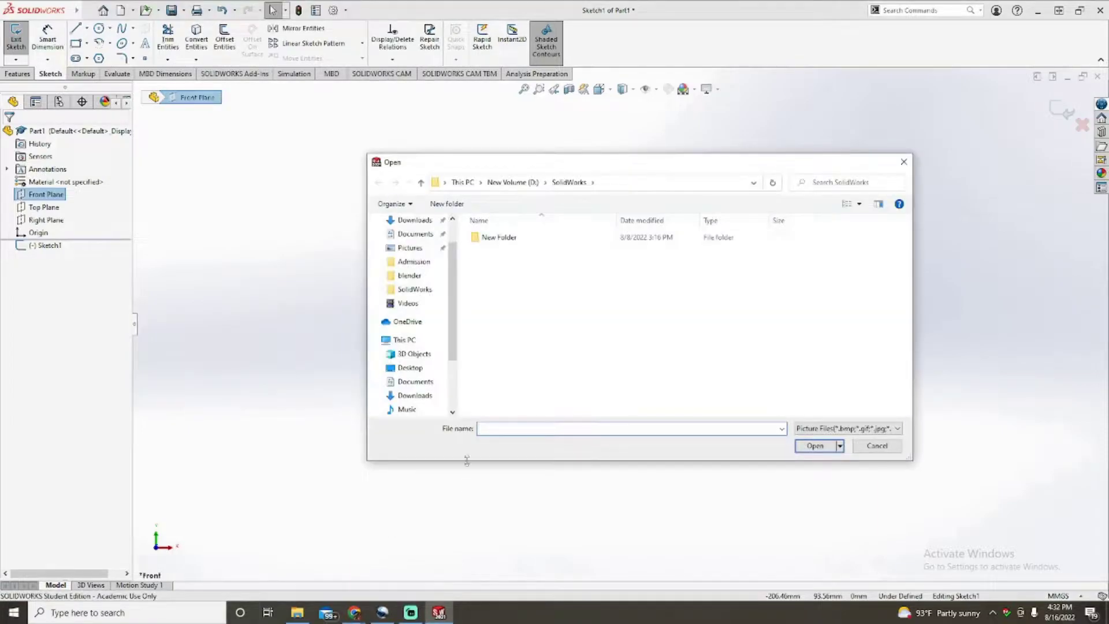
pyautogui.scroll(1, 419, 260)
pyautogui.click(417, 263)
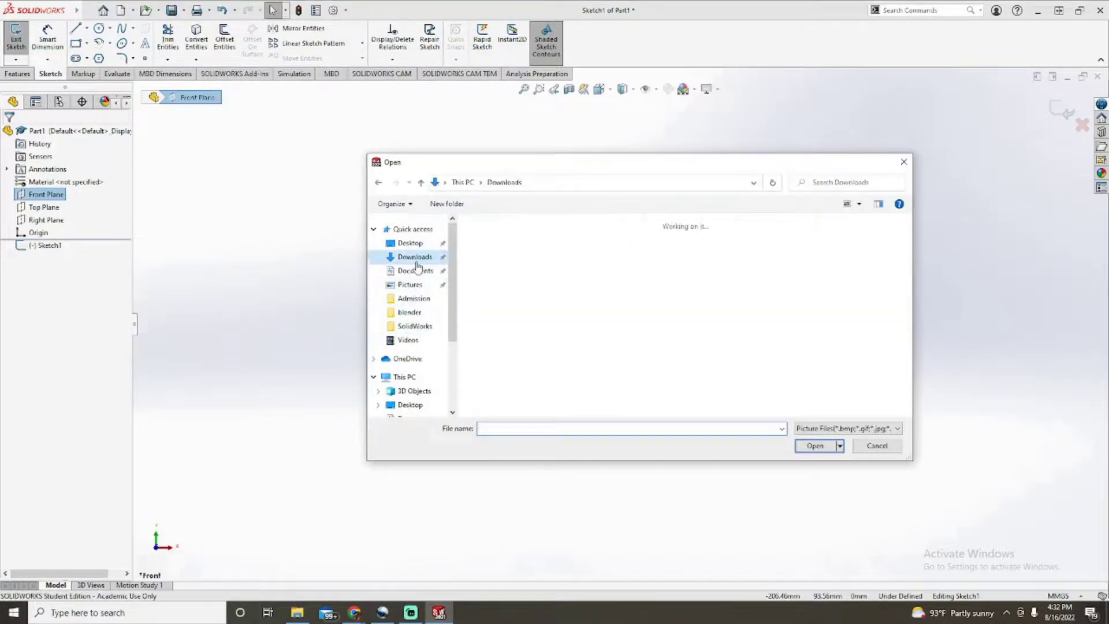
pyautogui.click(571, 342)
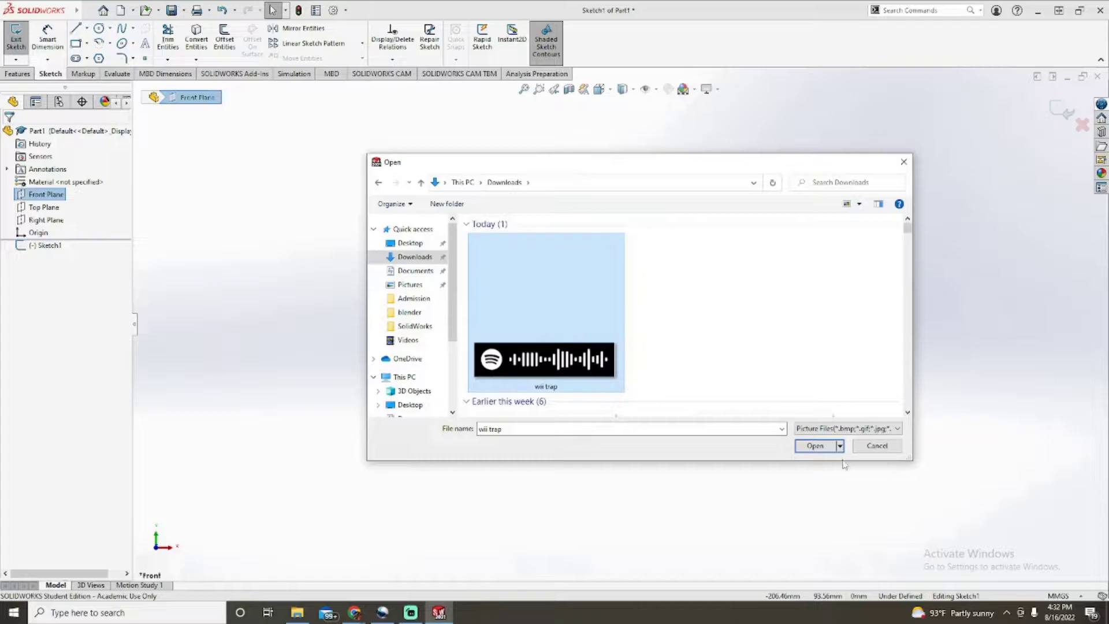
pyautogui.click(823, 447)
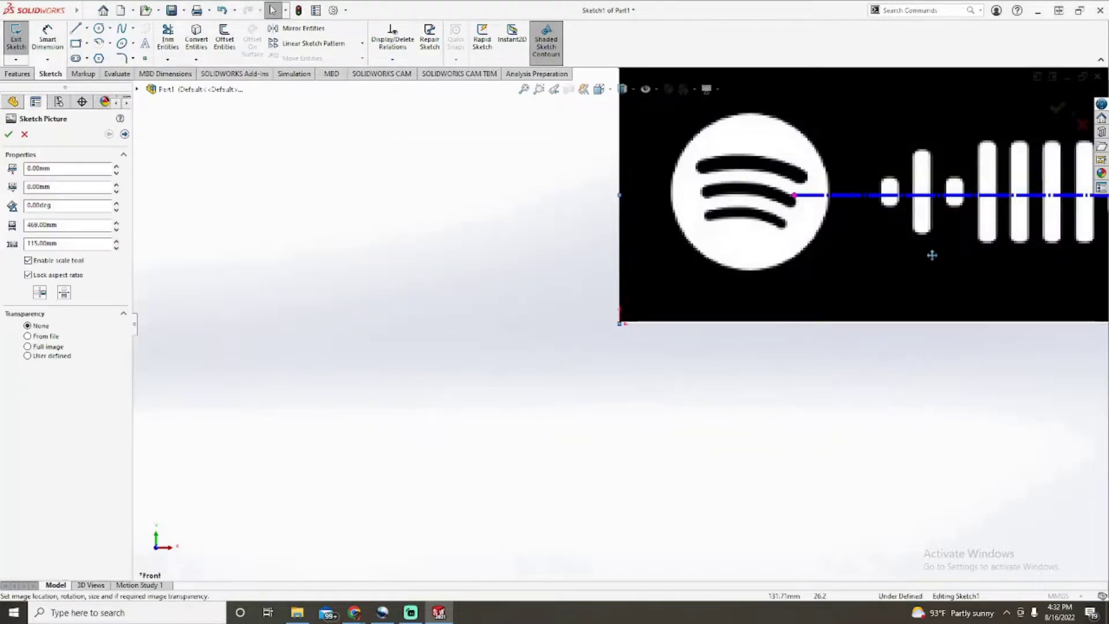
# Set the sketch picture's width to 63 mm, accept it, and exit the sketch.
pyautogui.scroll(-3, 936, 251)
pyautogui.scroll(4, 941, 250)
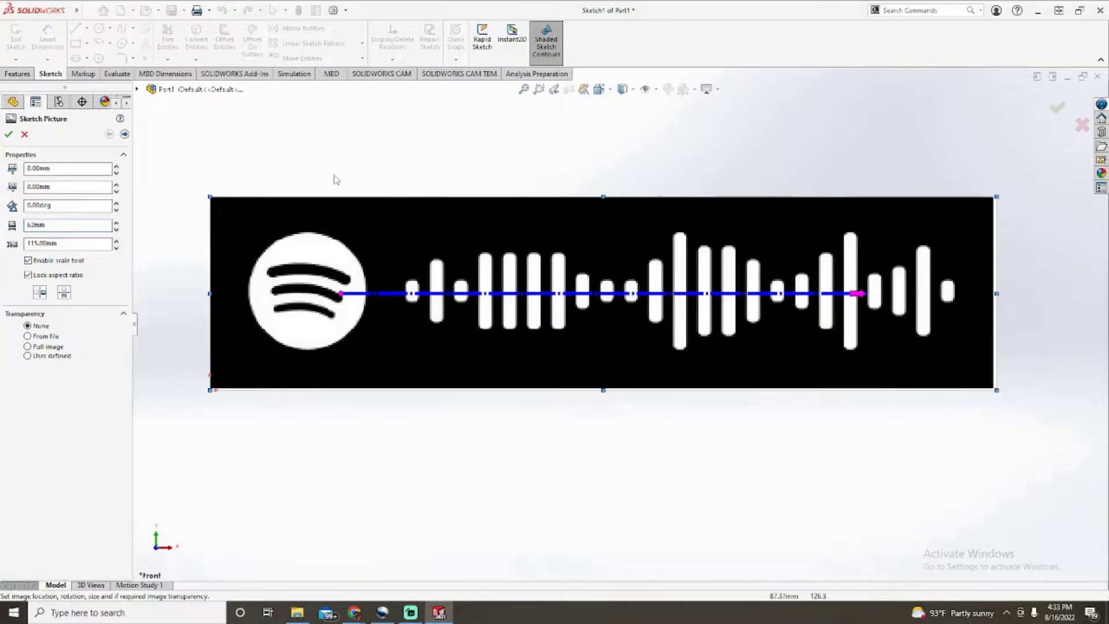
pyautogui.press('Return')
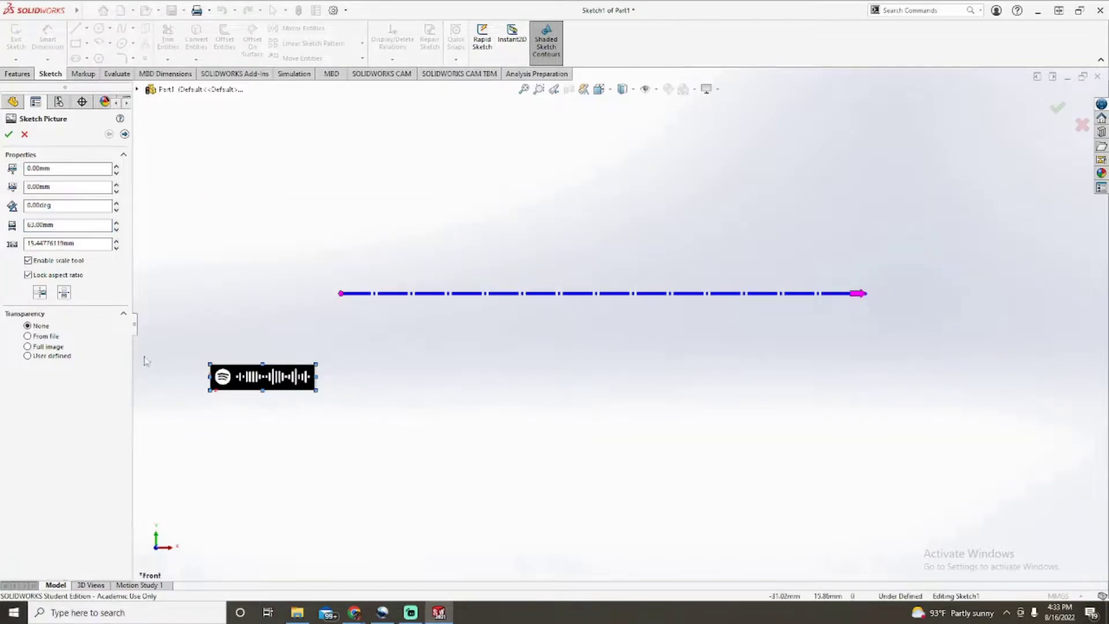
pyautogui.press('Return')
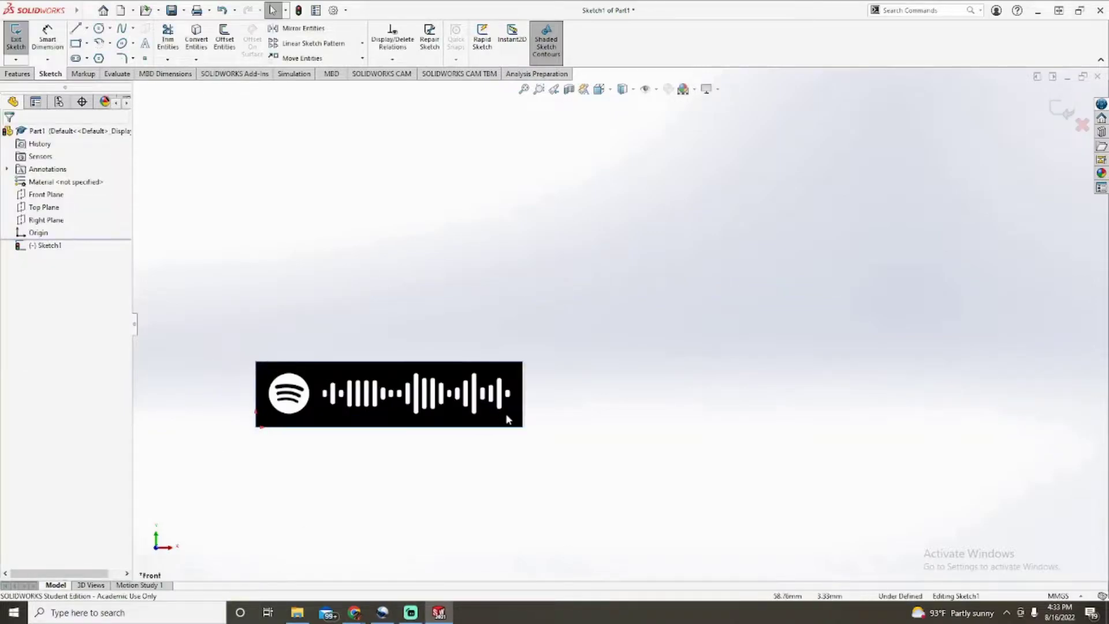
pyautogui.scroll(-3, 325, 416)
pyautogui.scroll(-1, 325, 416)
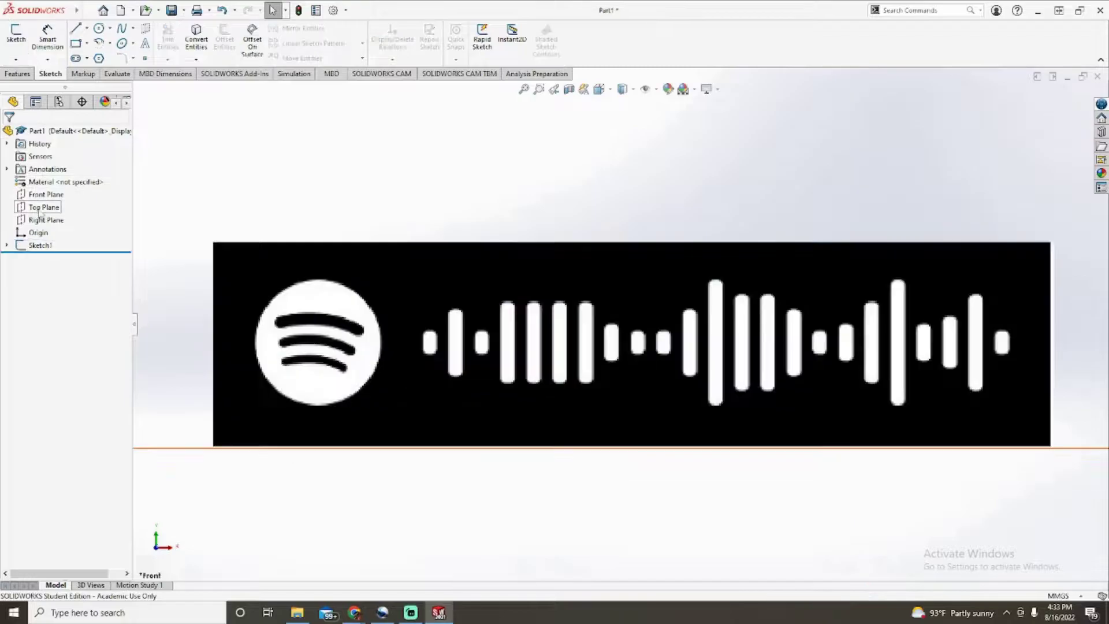
# Start a sketch on the Front Plane and draw a corner rectangle about 62.5 by 15.3 mm from the origin, tracing the picture's outline.
pyautogui.click(39, 195)
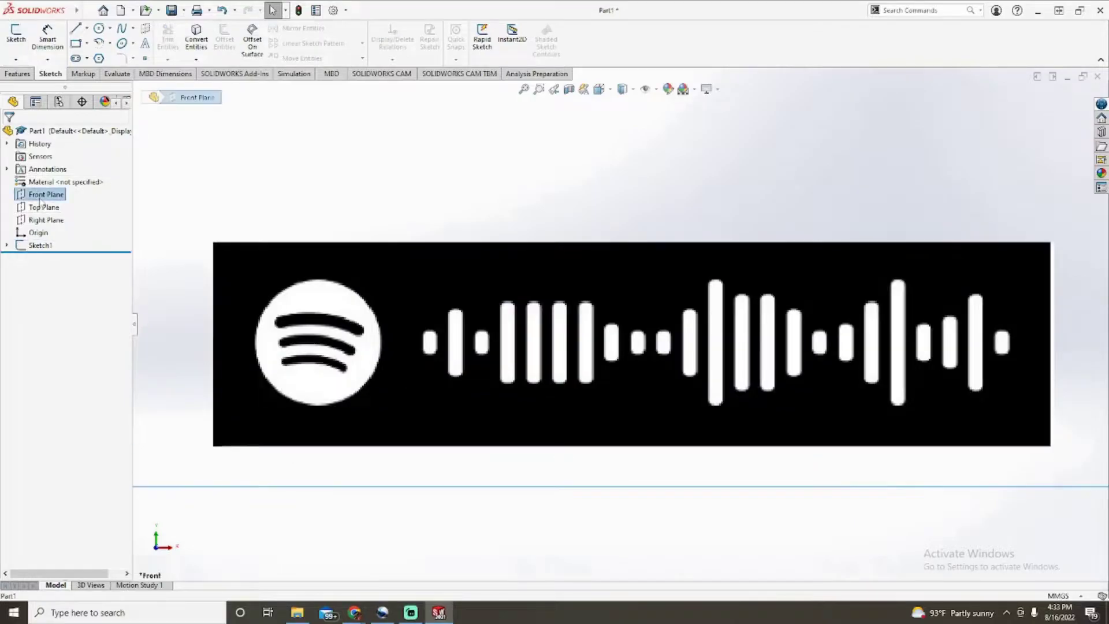
pyautogui.rightClick(39, 199)
pyautogui.click(55, 182)
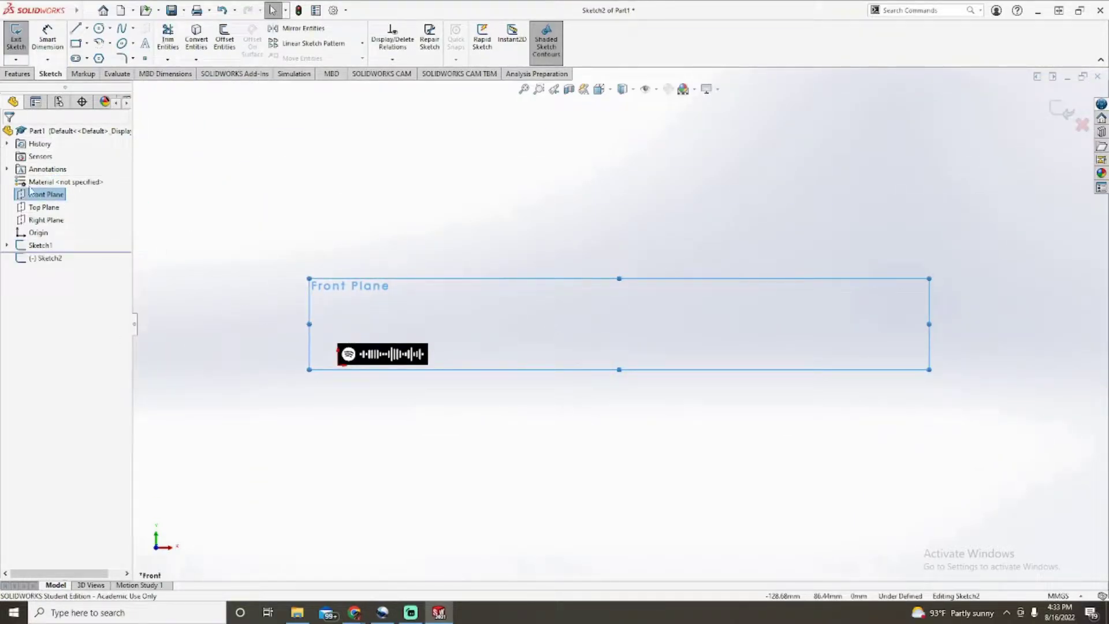
pyautogui.scroll(-1, 428, 322)
pyautogui.scroll(-3, 379, 401)
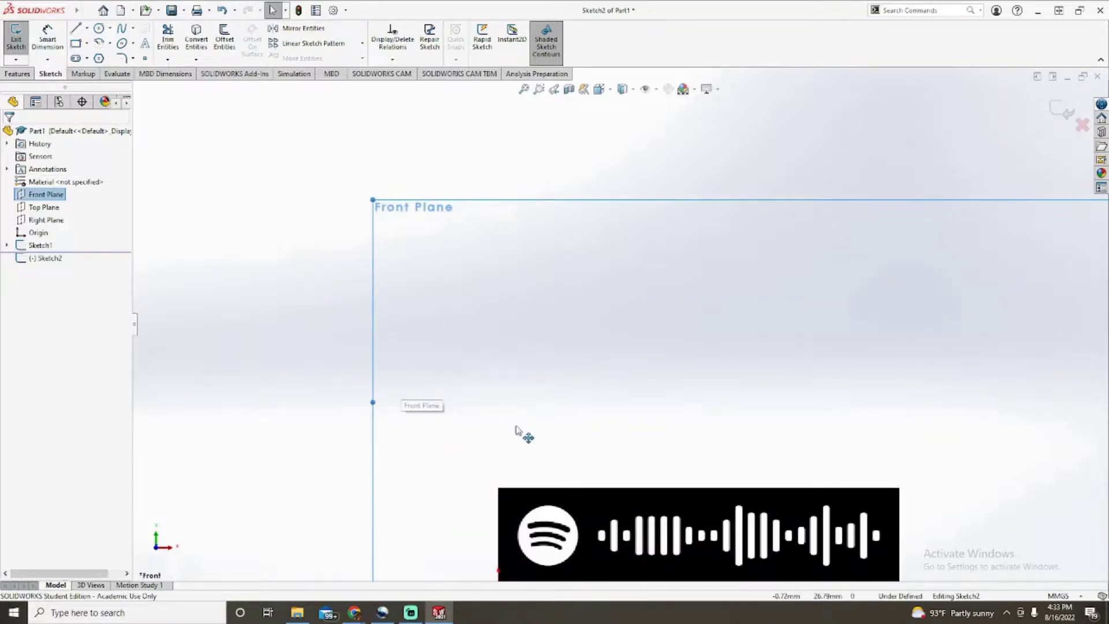
pyautogui.scroll(3, 601, 474)
pyautogui.scroll(-3, 755, 451)
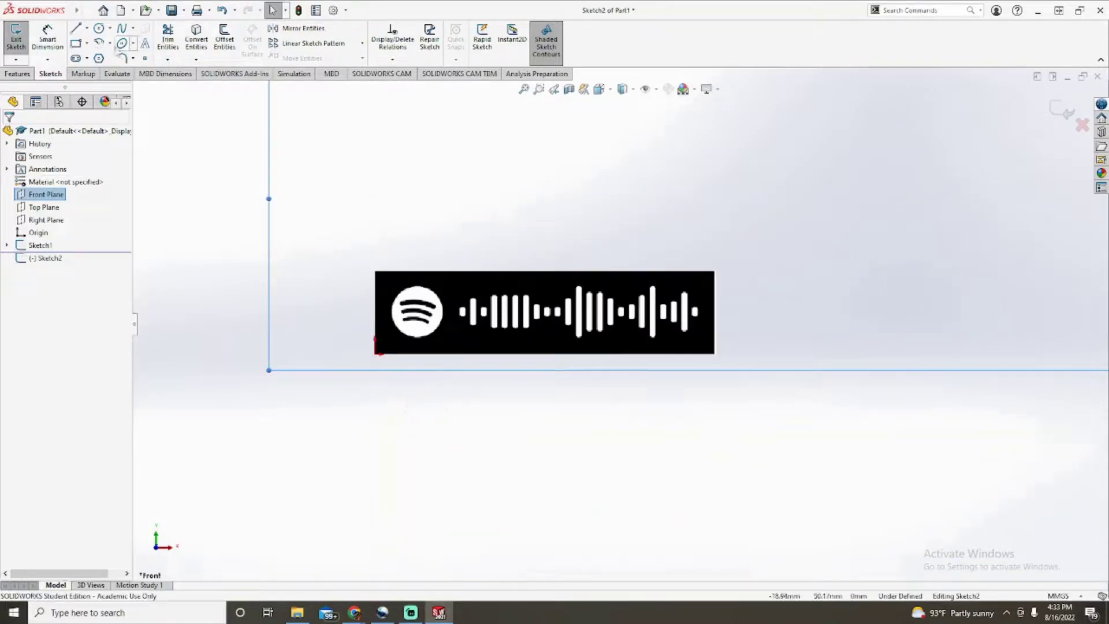
pyautogui.click(76, 43)
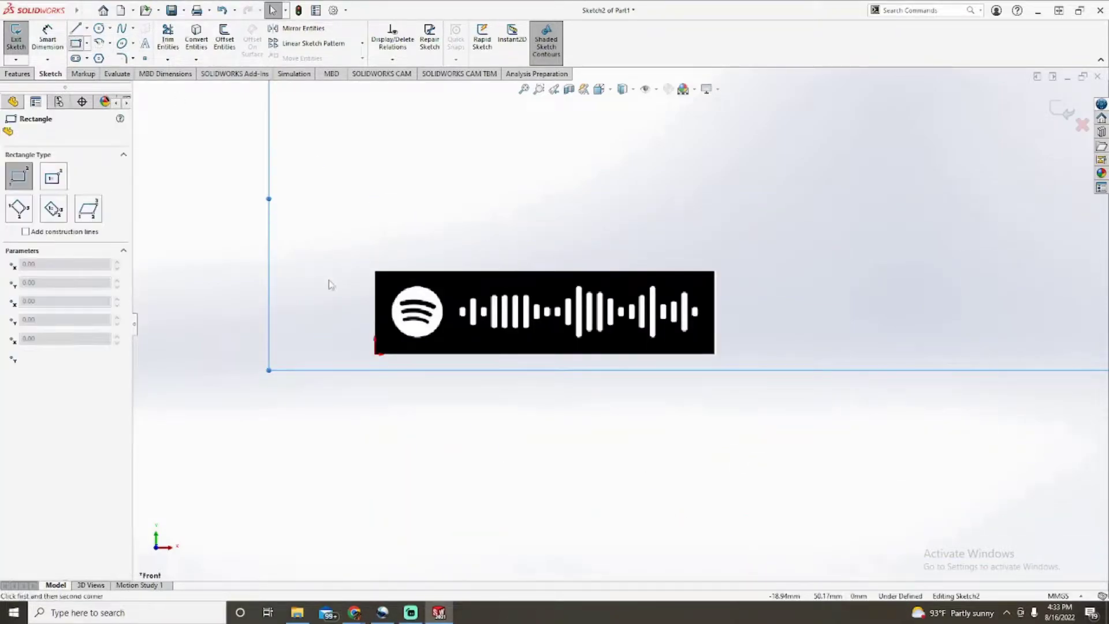
pyautogui.click(375, 354)
pyautogui.click(716, 272)
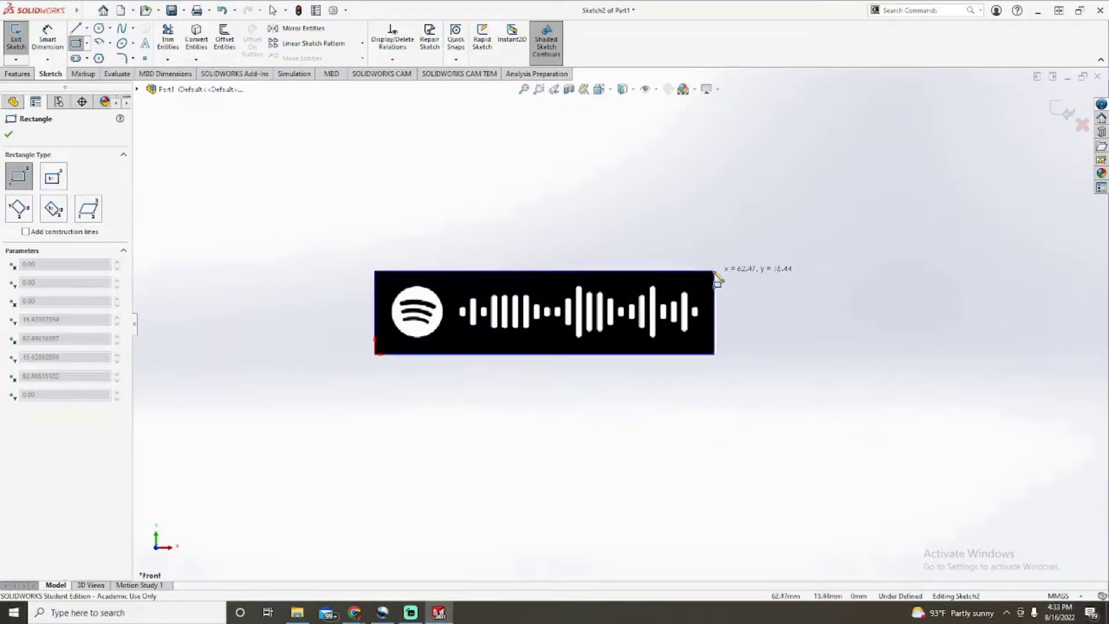
pyautogui.click(719, 280)
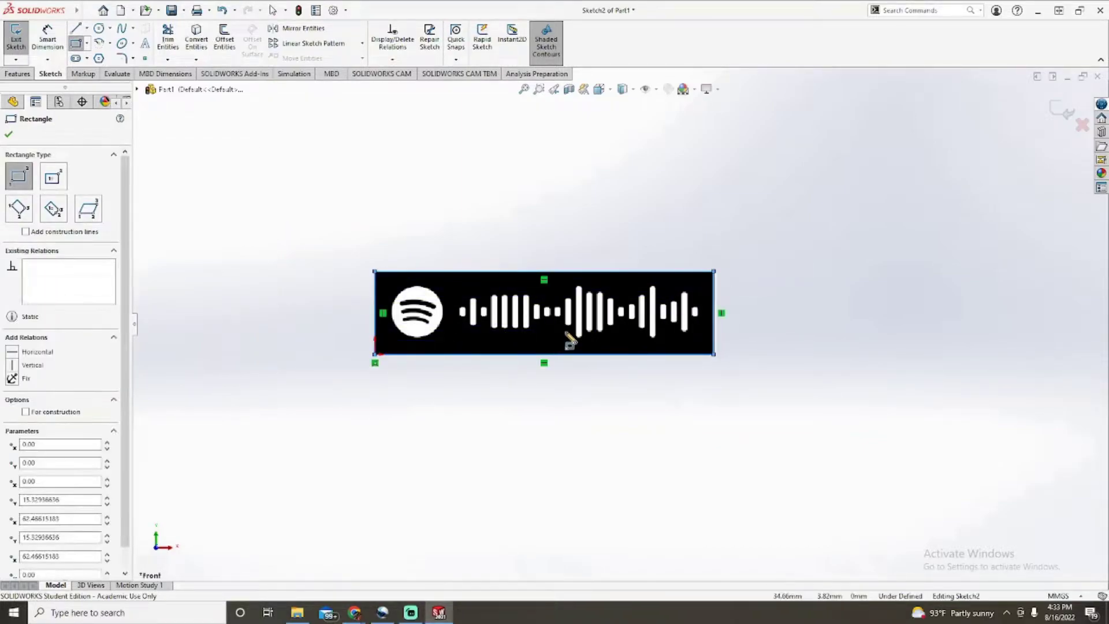
pyautogui.scroll(-4, 575, 338)
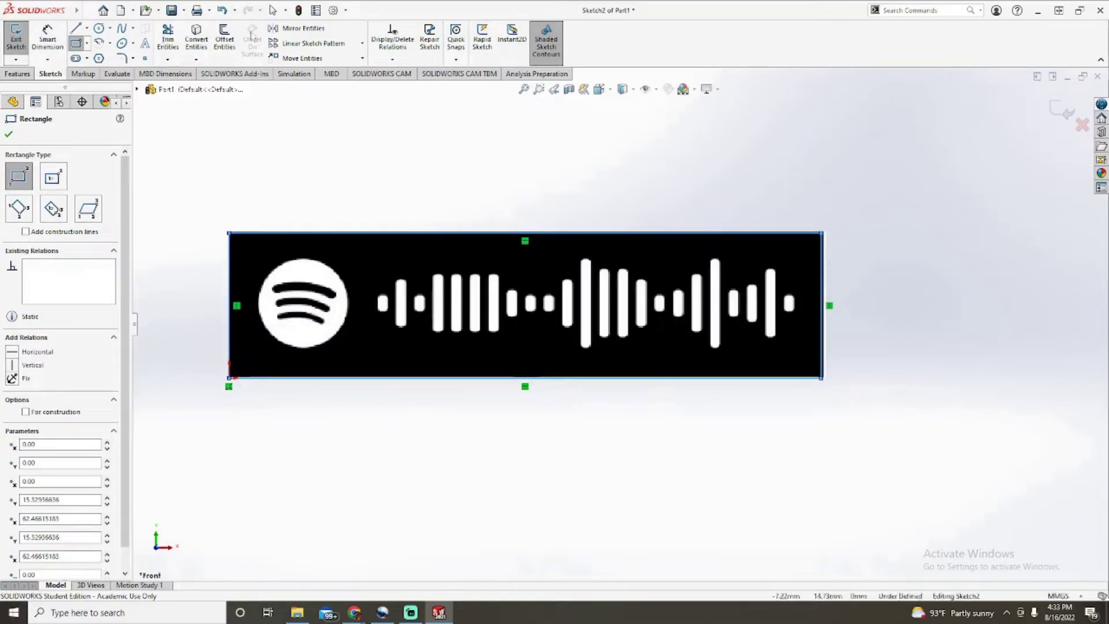
pyautogui.click(8, 136)
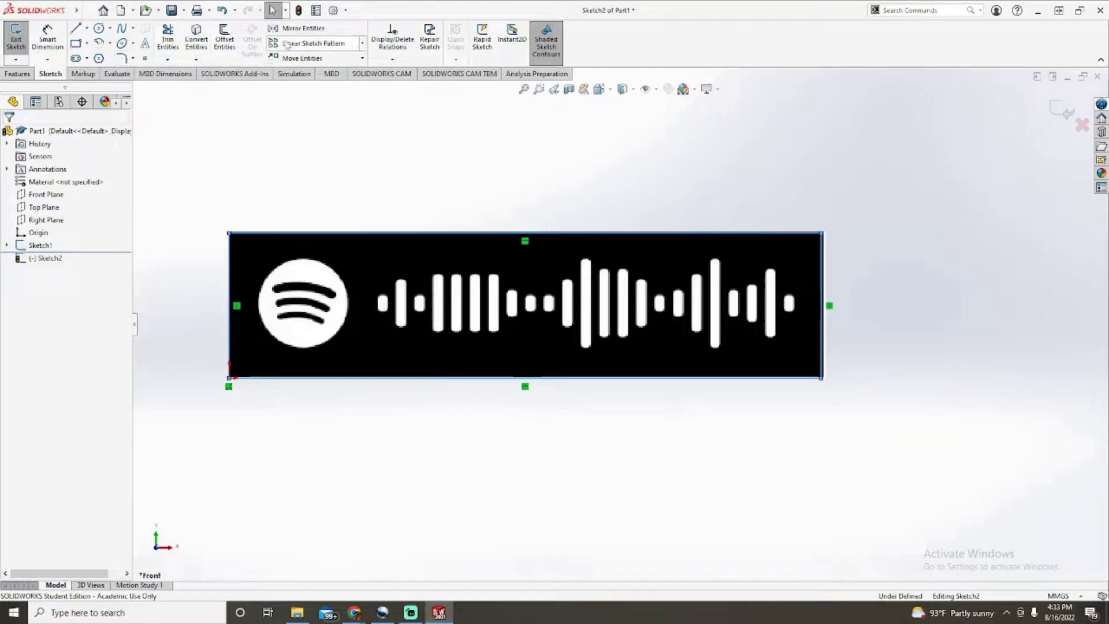
# Round all four corners of the rectangle with 5 mm sketch fillets.
pyautogui.click(17, 74)
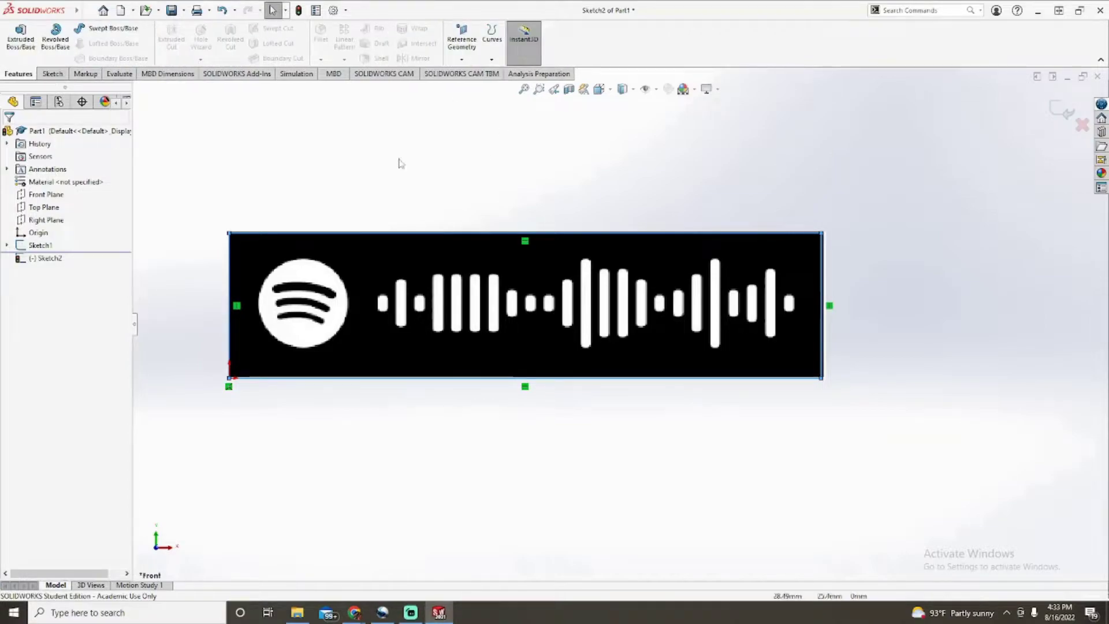
pyautogui.click(53, 74)
pyautogui.click(120, 58)
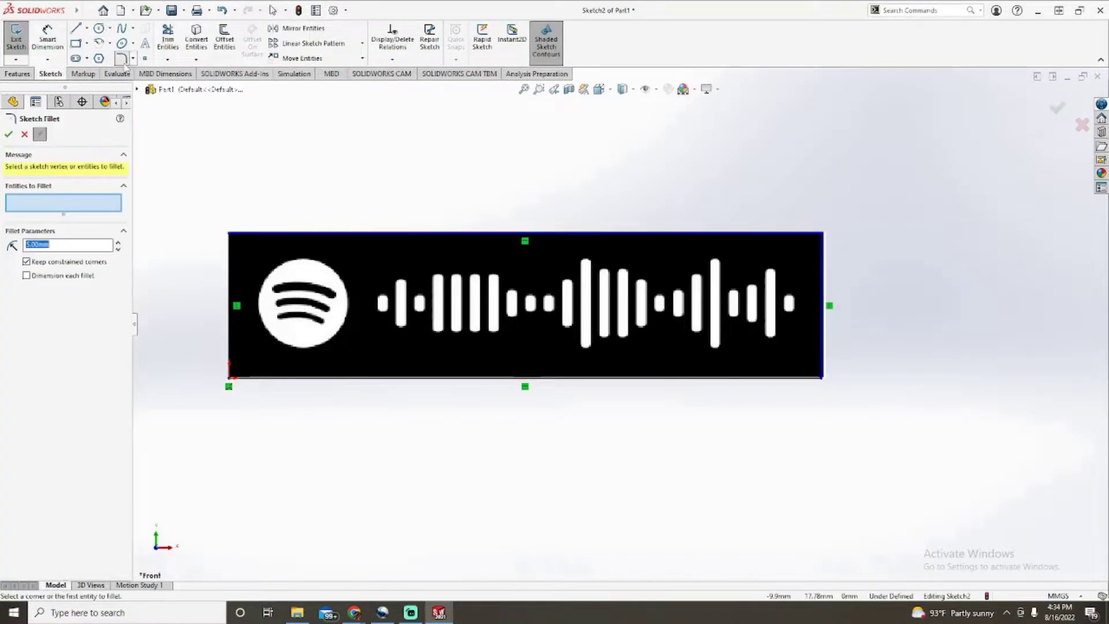
pyautogui.click(230, 237)
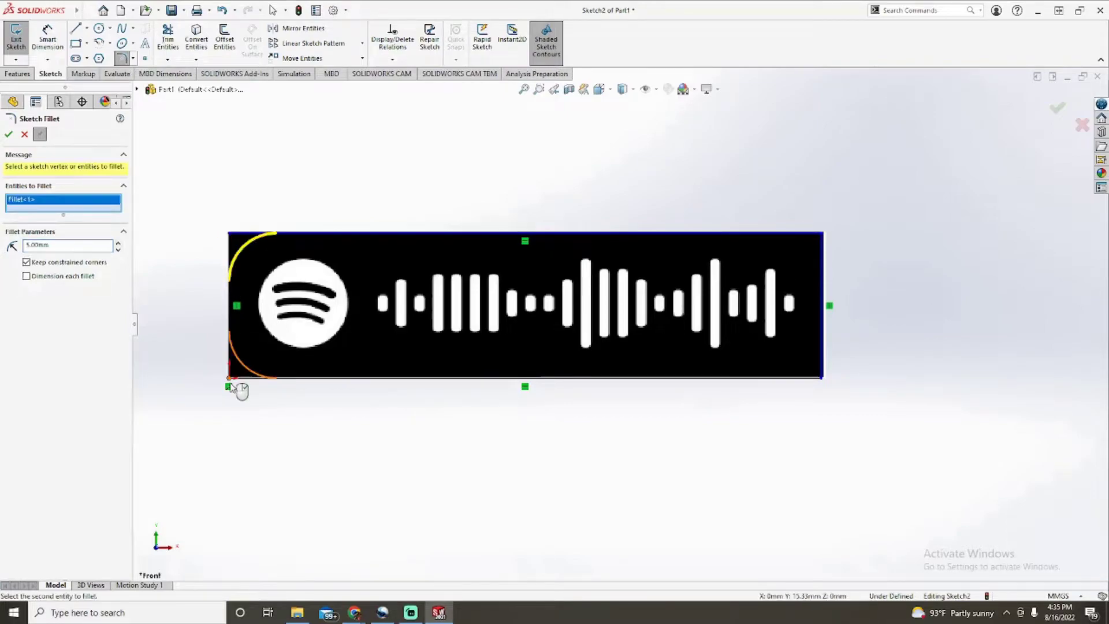
pyautogui.click(229, 379)
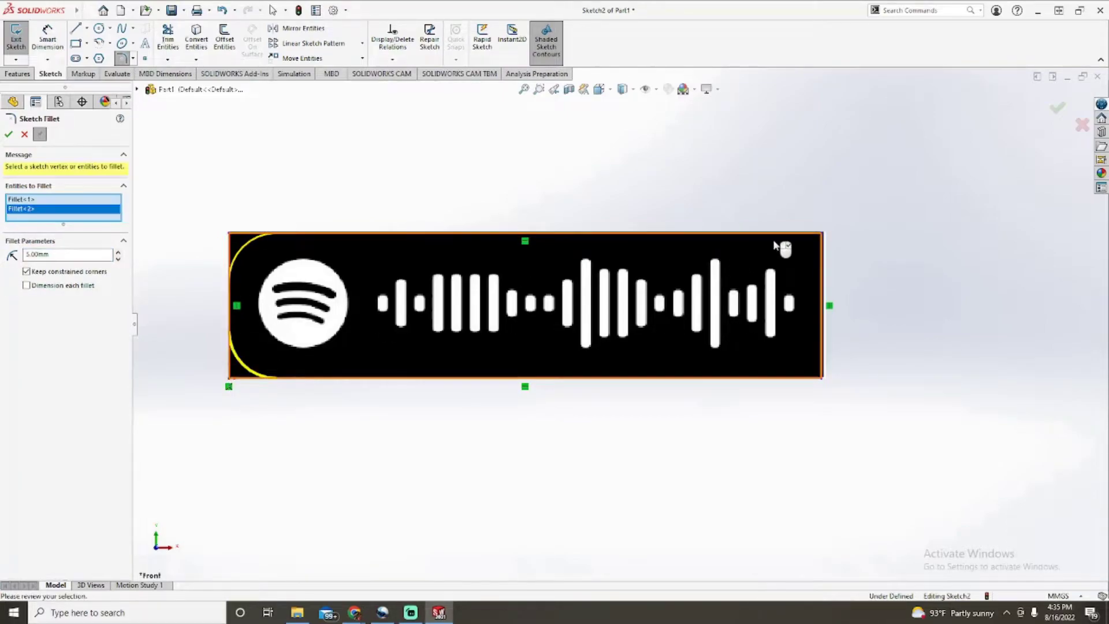
pyautogui.click(825, 236)
pyautogui.click(821, 378)
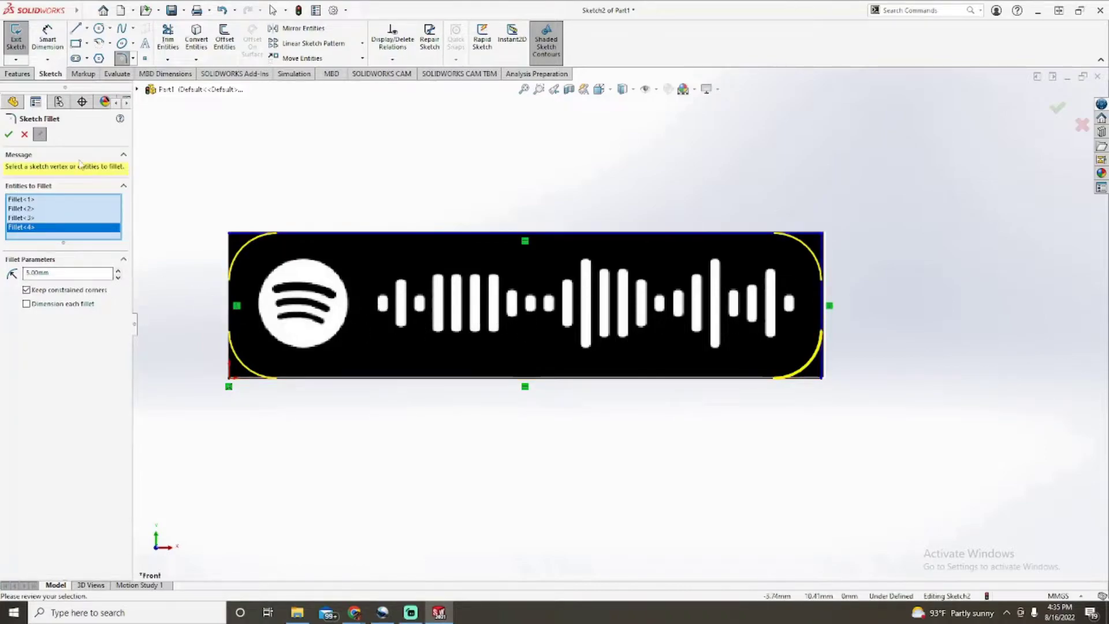
pyautogui.click(9, 134)
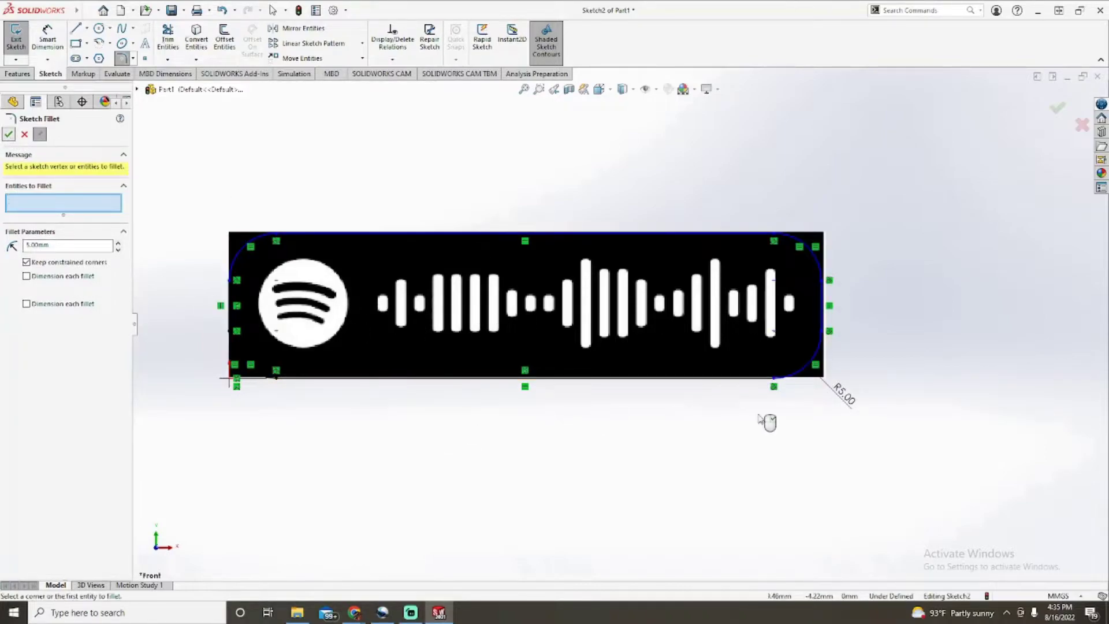
pyautogui.moveTo(921, 346); pyautogui.dragTo(845, 344, button='middle')
pyautogui.hotkey('ctrl', '8')
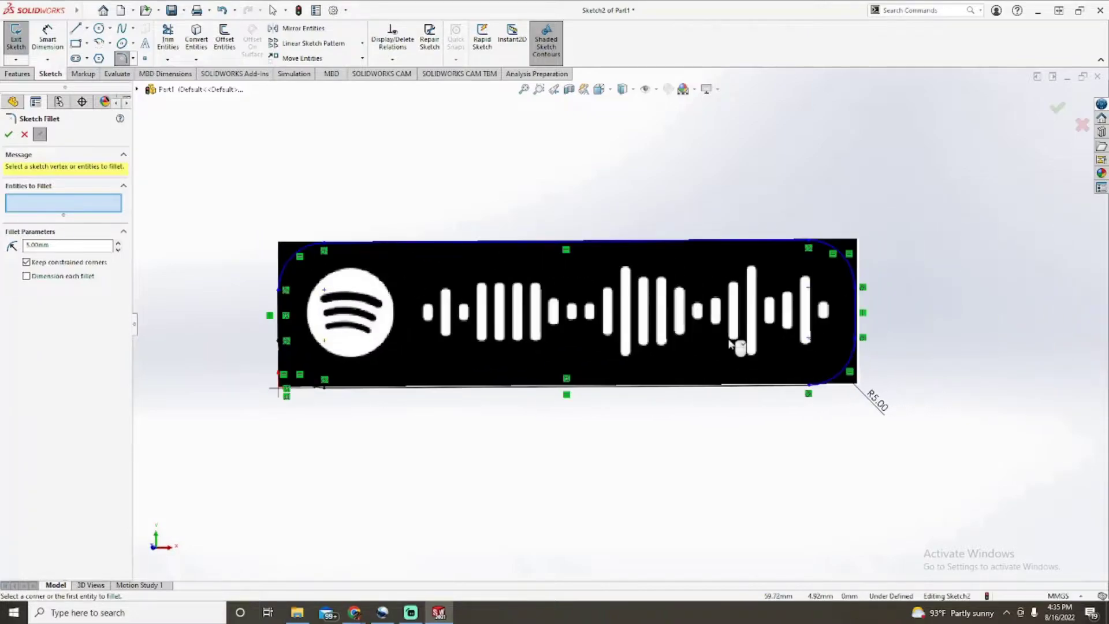
pyautogui.click(9, 135)
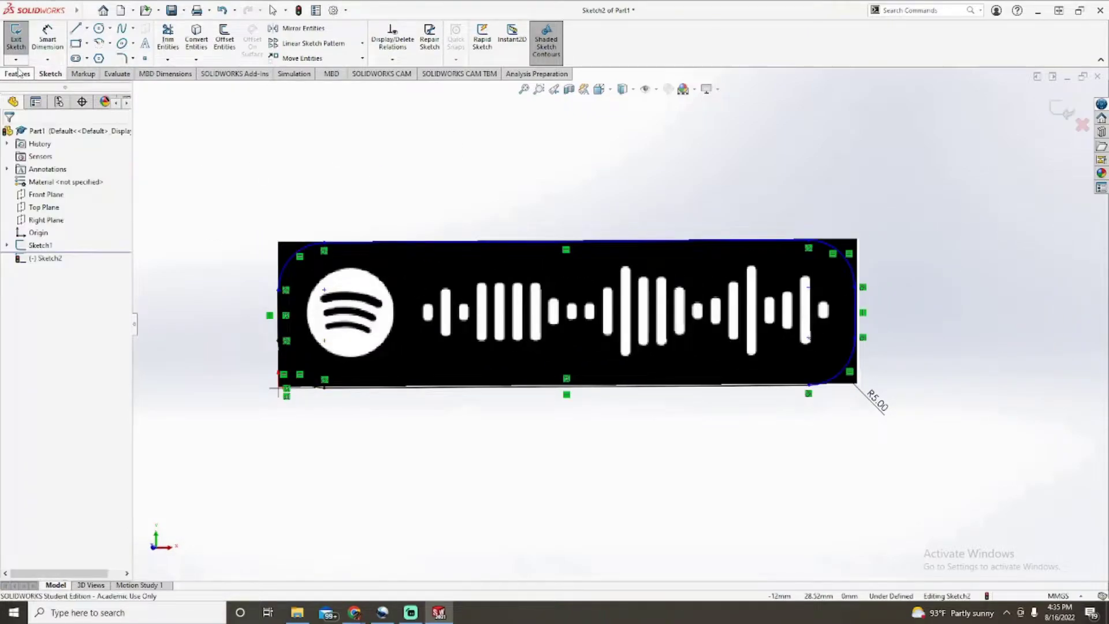
# Extrude the rounded rectangle as a blind boss 5 mm deep.
pyautogui.click(18, 73)
pyautogui.click(23, 35)
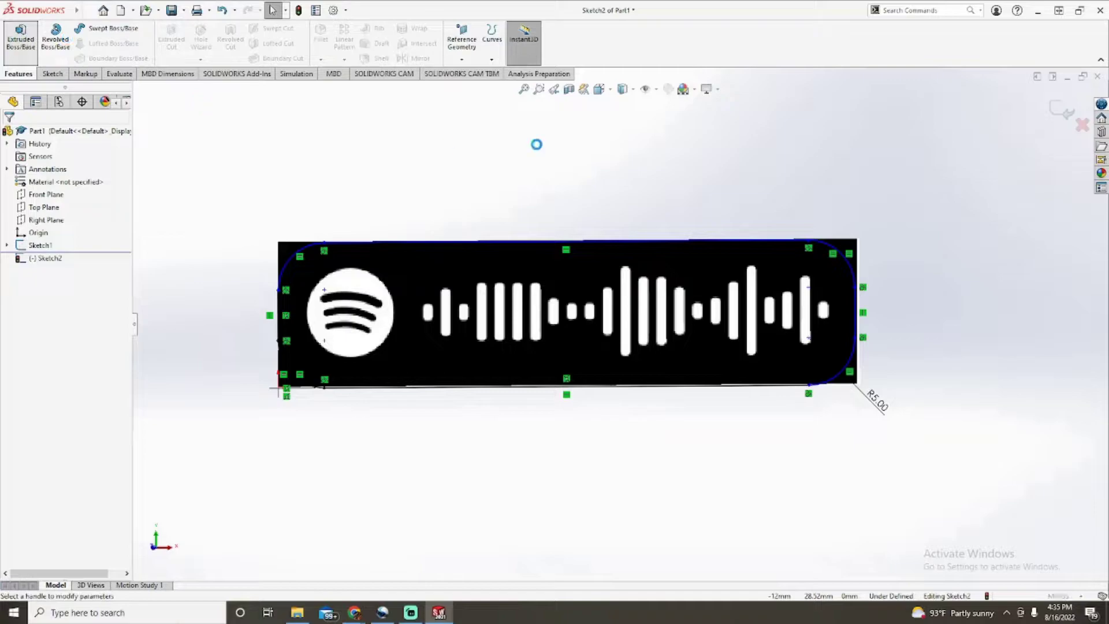
pyautogui.click(40, 244)
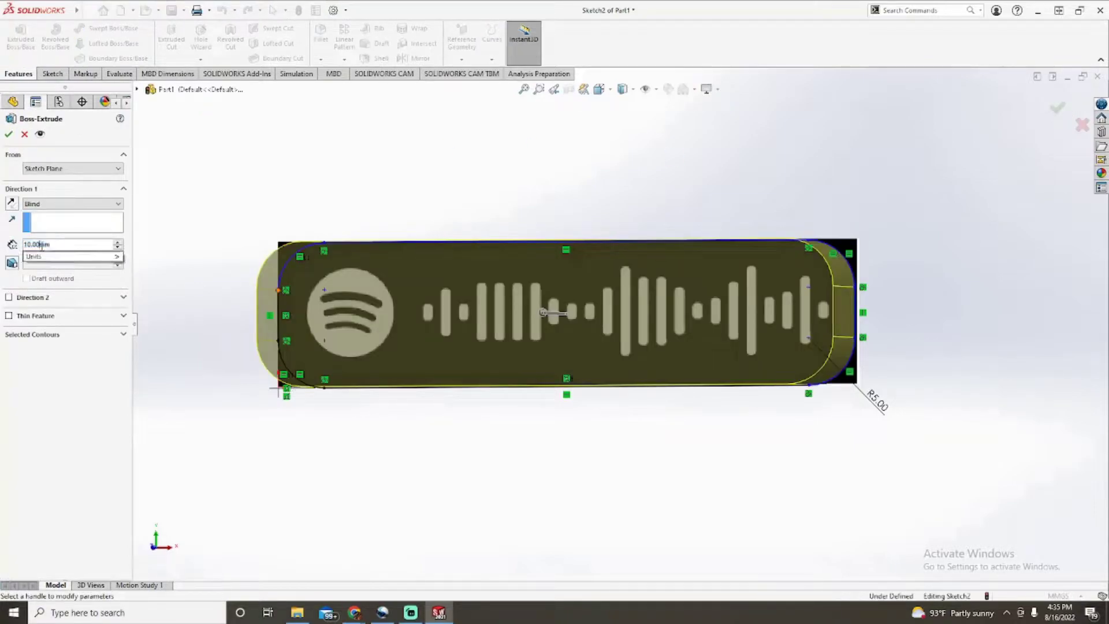
pyautogui.write('5')
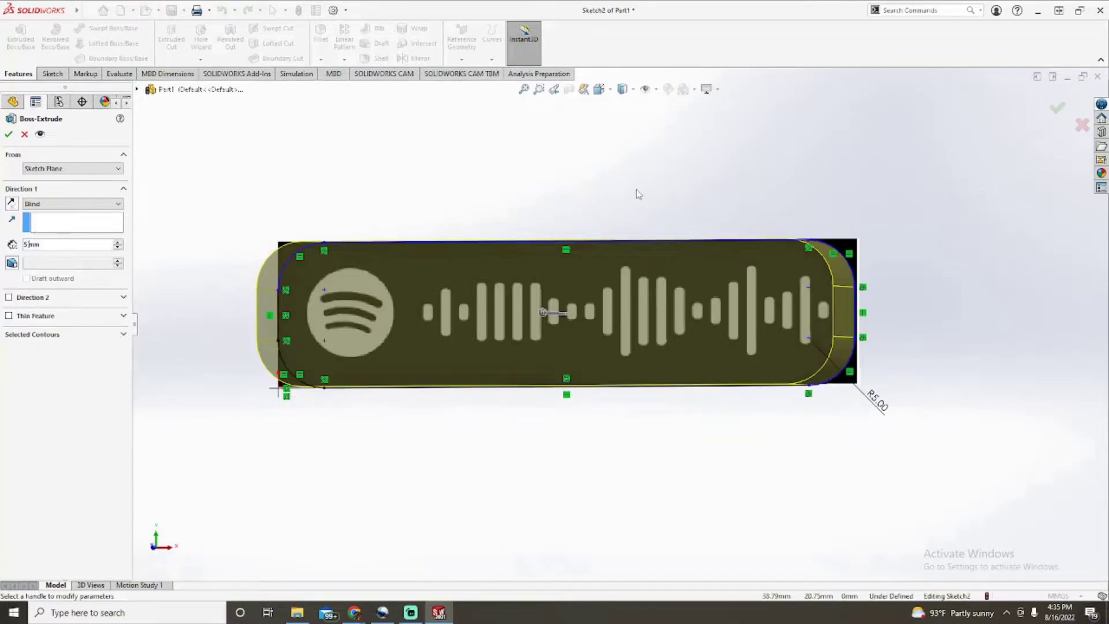
pyautogui.press('Return')
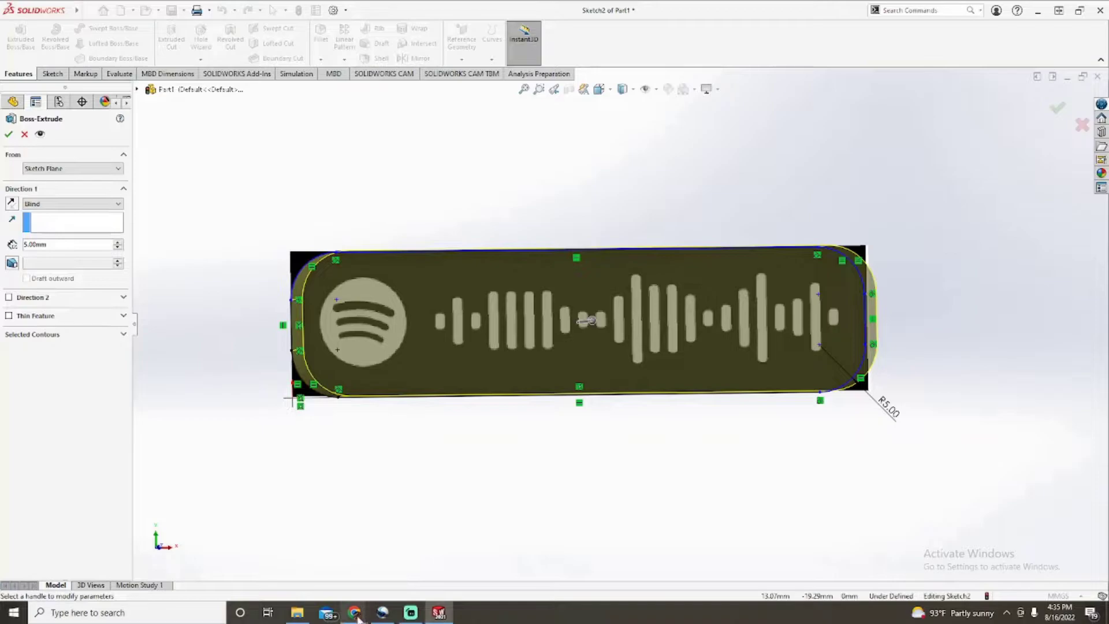
pyautogui.moveTo(257, 483); pyautogui.dragTo(104, 283, button='middle')
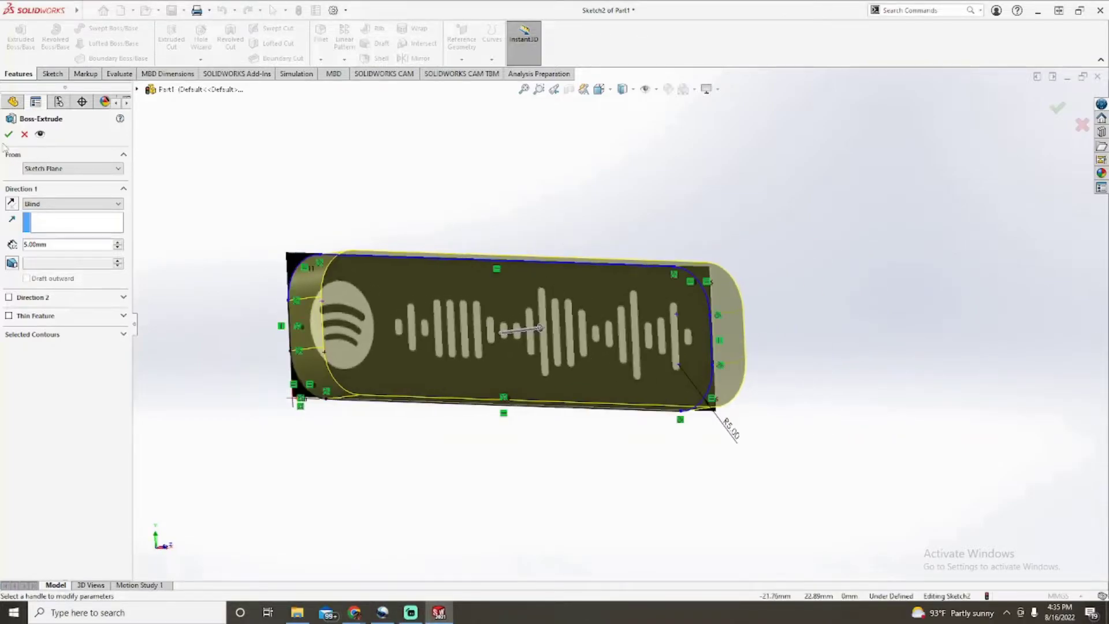
pyautogui.click(9, 134)
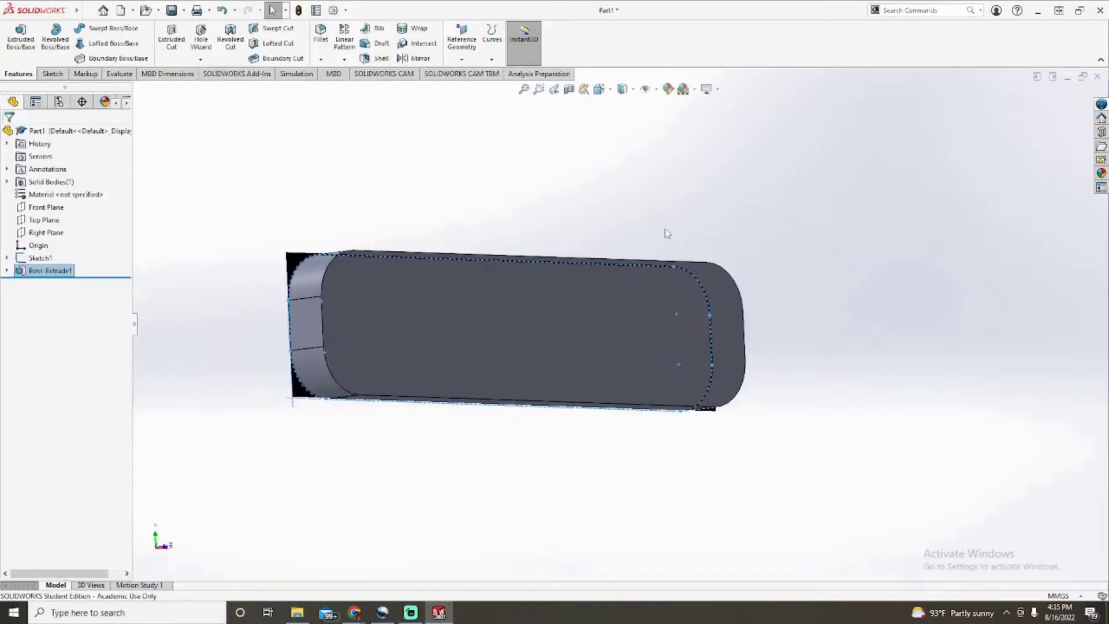
# Return to the front view and hide the extruded base body covering the code picture.
pyautogui.moveTo(650, 221); pyautogui.dragTo(594, 223, button='middle')
pyautogui.press('space')
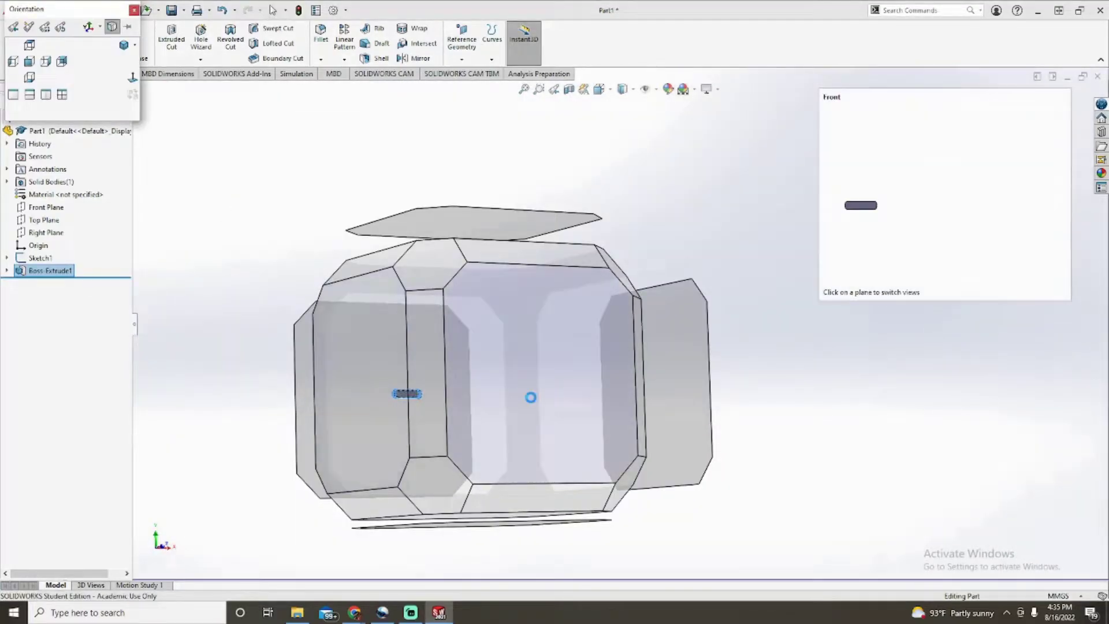
pyautogui.click(529, 398)
pyautogui.scroll(-5, 385, 324)
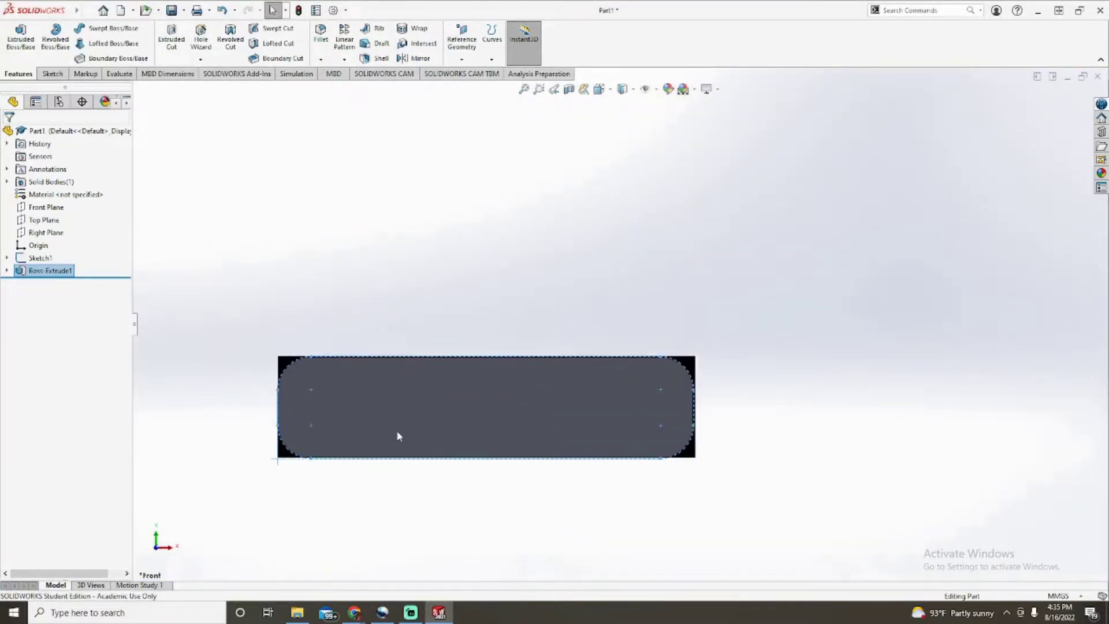
pyautogui.rightClick(74, 272)
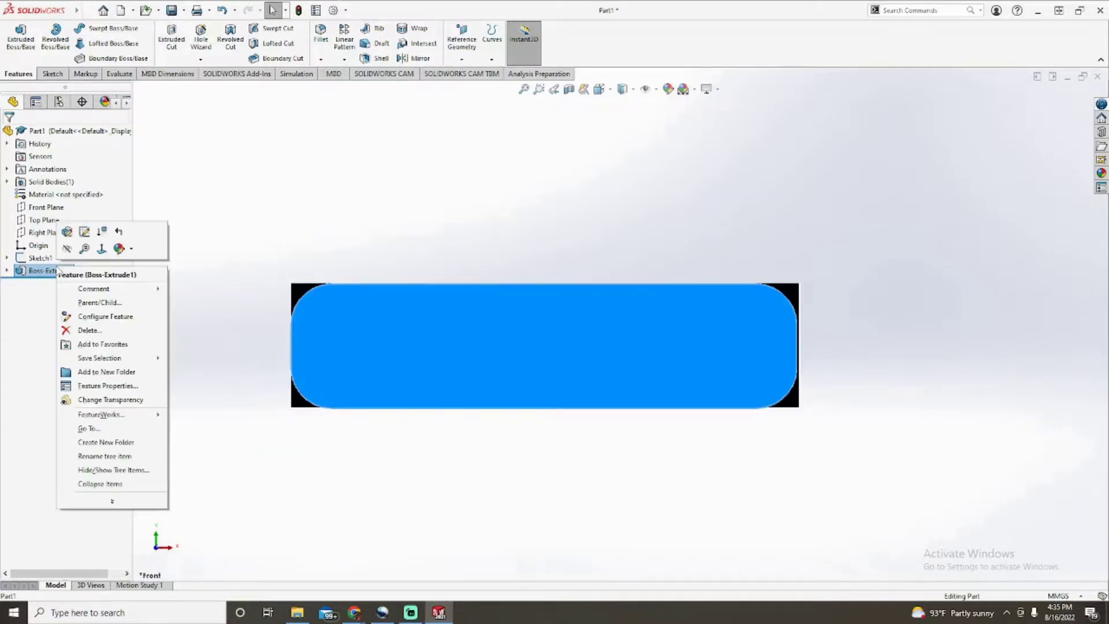
pyautogui.press('Escape')
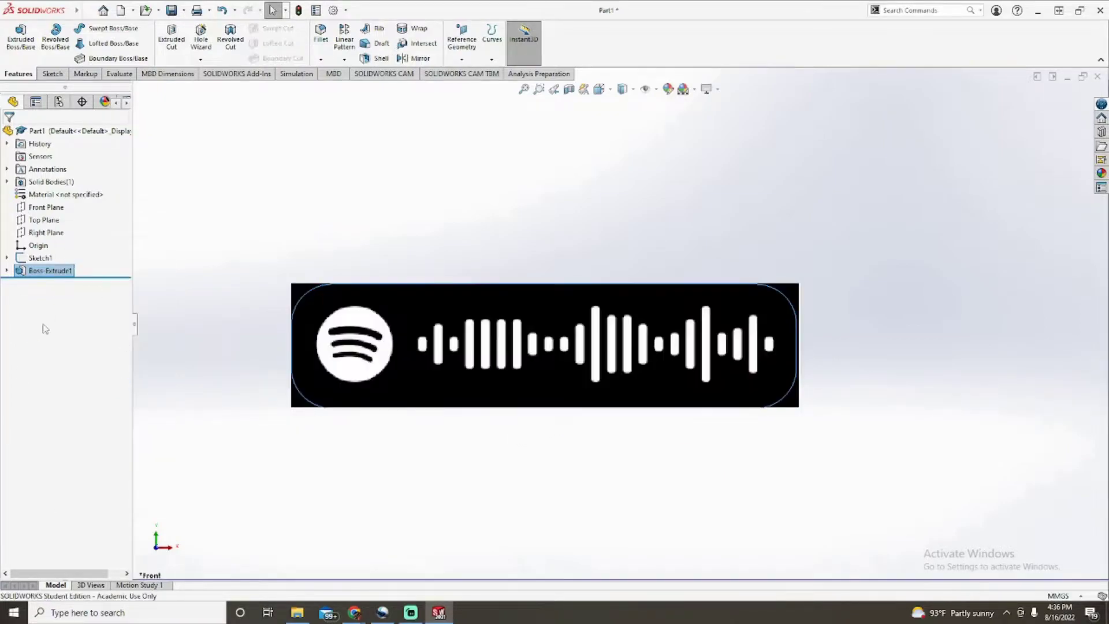
# Start a new sketch on the Front Plane and draw a circle with a radius of about 4.76 mm around the Spotify logo.
pyautogui.click(40, 258)
pyautogui.click(47, 207)
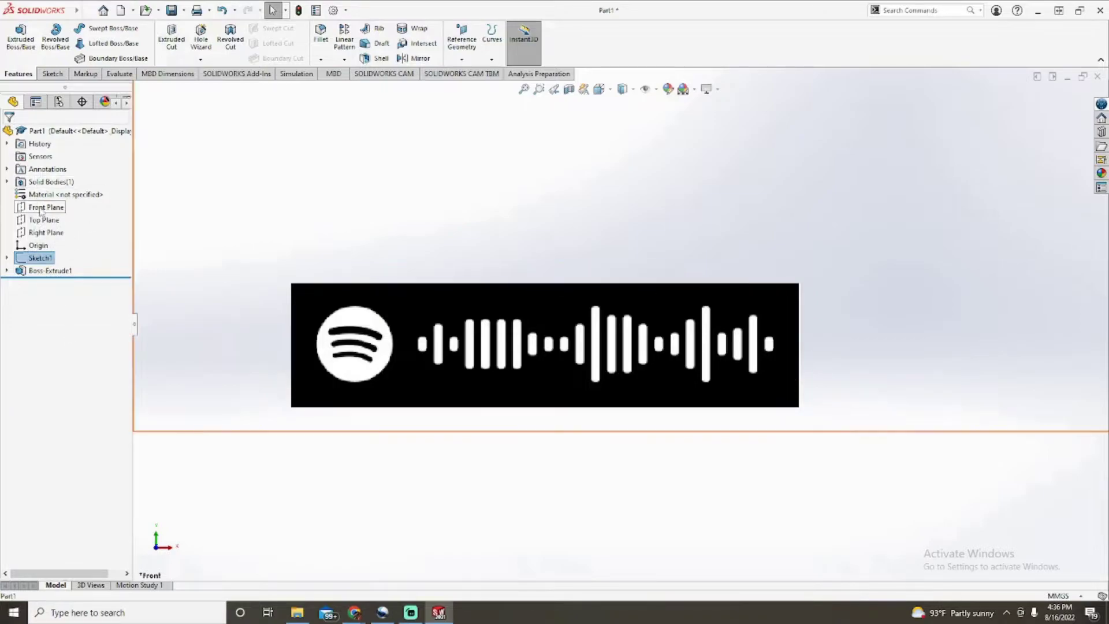
pyautogui.hotkey('ctrl', '8')
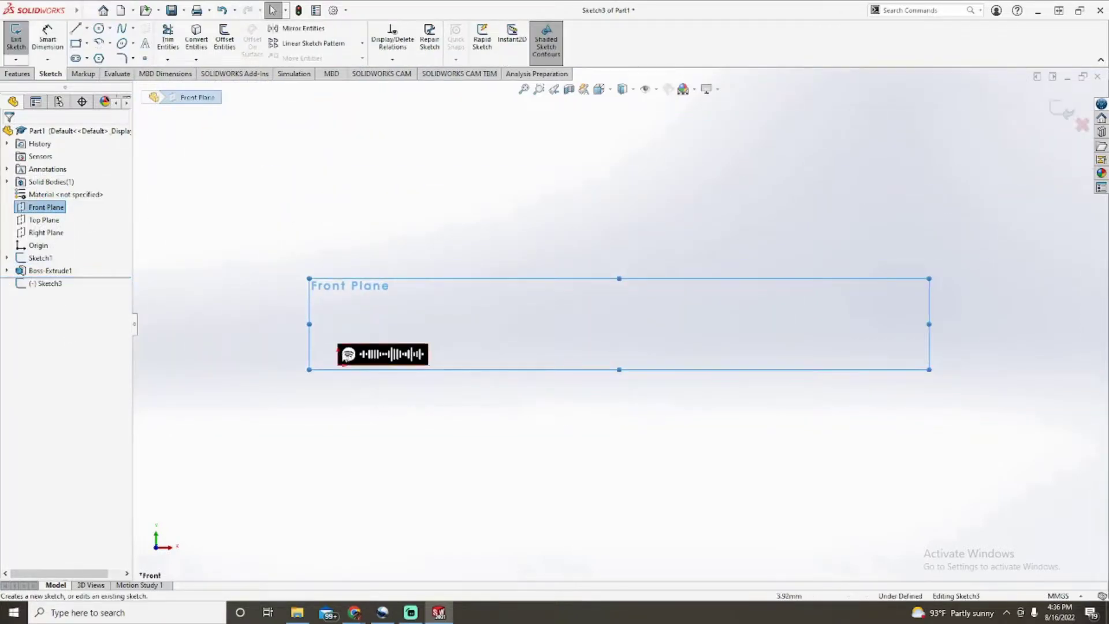
pyautogui.scroll(-5, 364, 359)
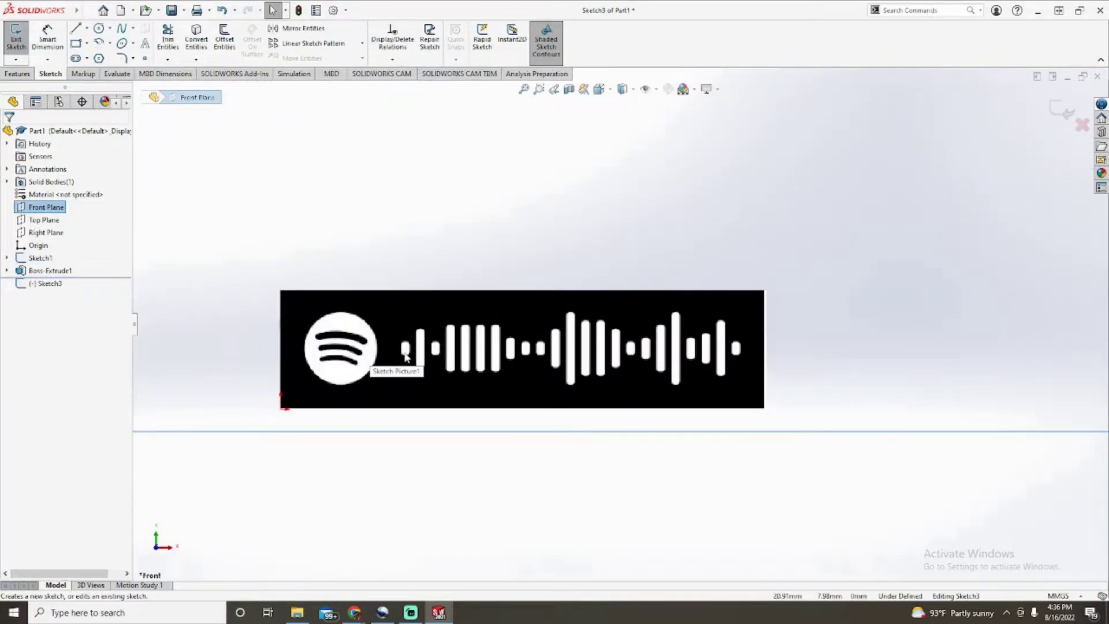
pyautogui.scroll(-2, 406, 357)
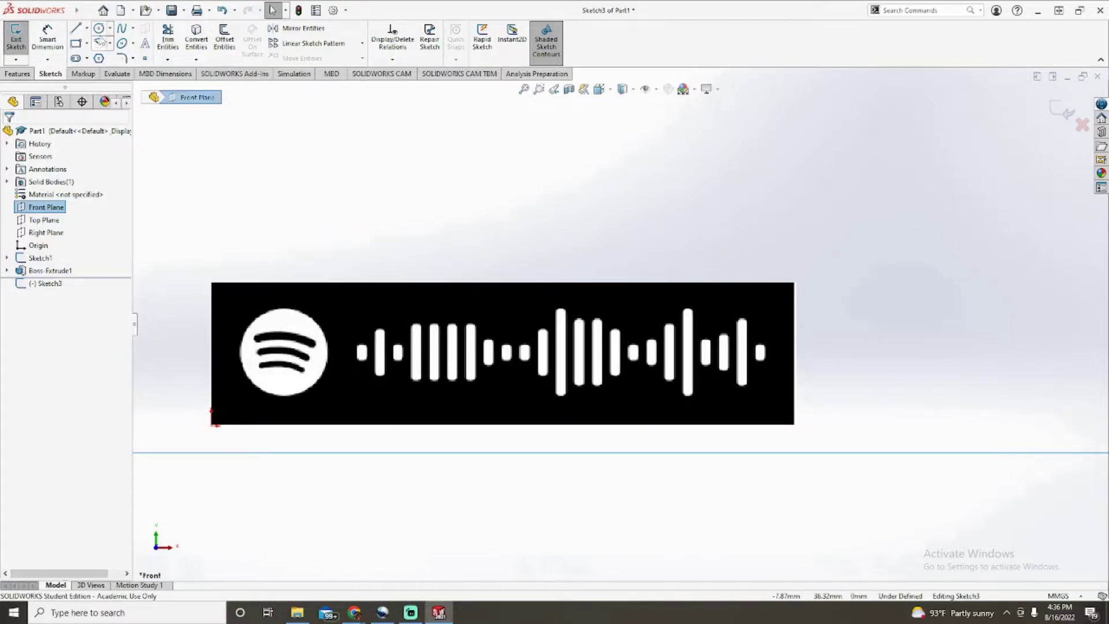
pyautogui.click(99, 28)
pyautogui.click(285, 351)
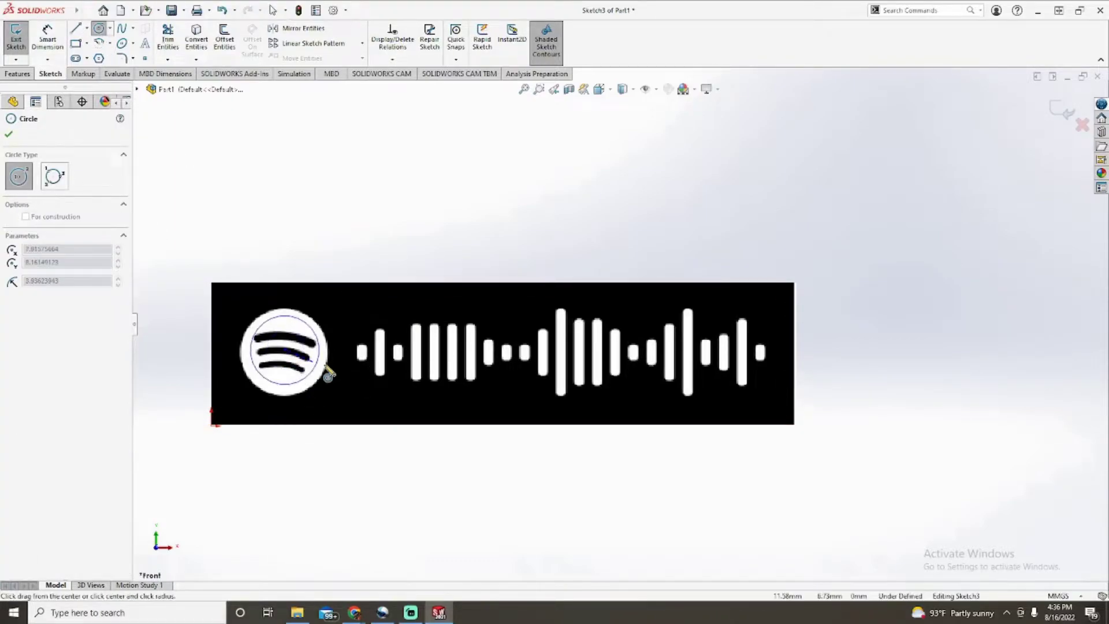
pyautogui.click(328, 373)
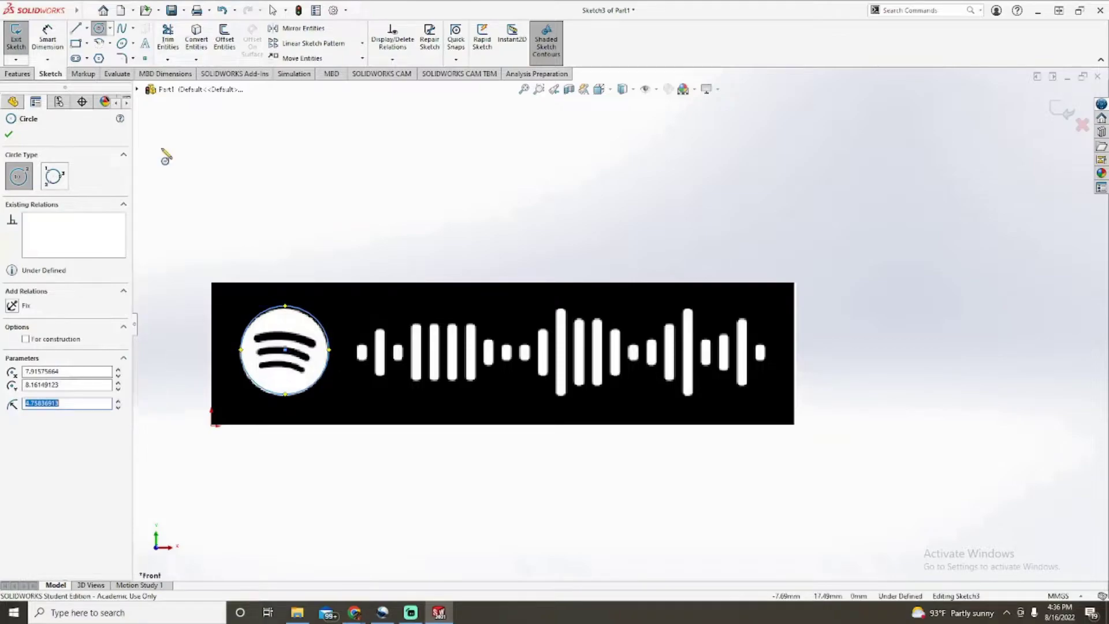
pyautogui.press('Escape')
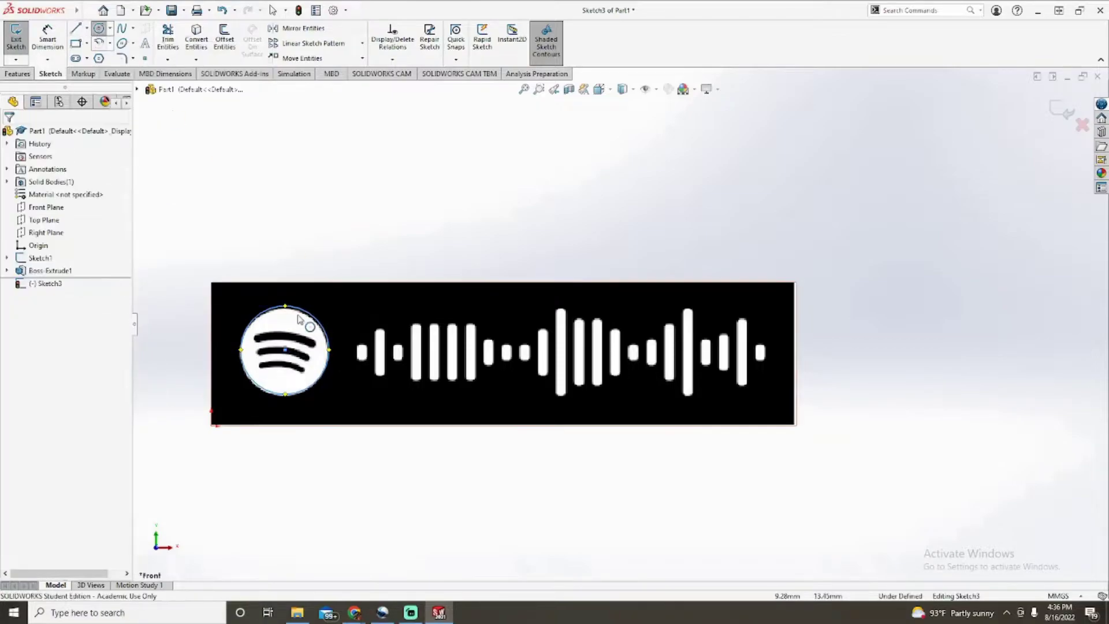
pyautogui.click(285, 350)
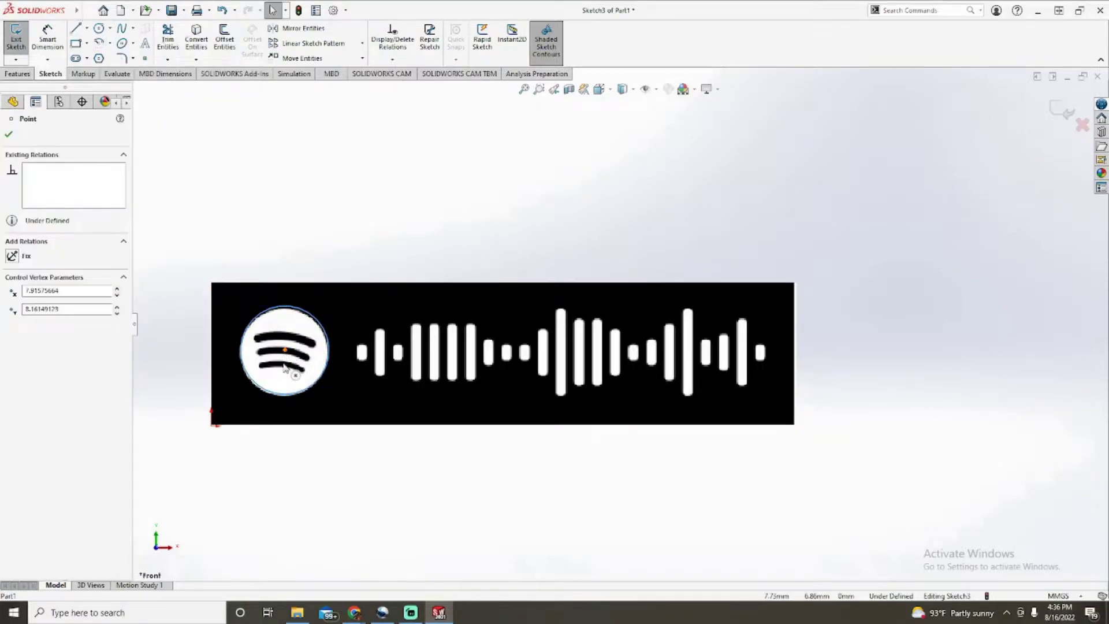
# Shift the circle by its center point until it lines up with the Spotify logo's round outline.
pyautogui.moveTo(283, 367); pyautogui.dragTo(285, 351)
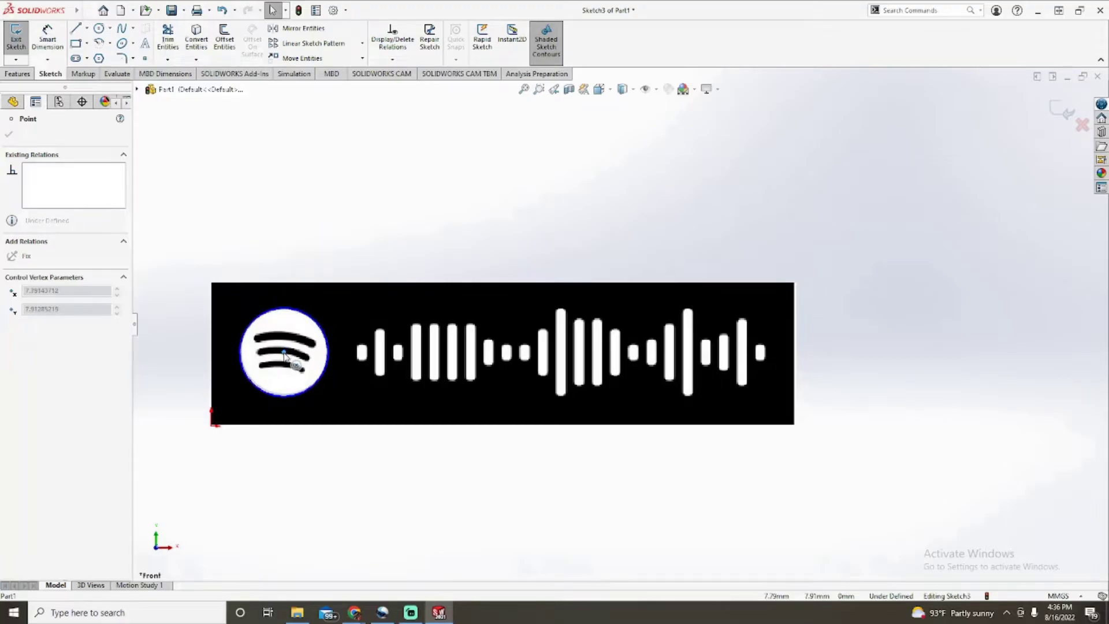
pyautogui.click(285, 350)
pyautogui.press('Escape')
# Trace the logo's lowest curved stripe with a 3 Point Arc Slot about 4.37 mm long and 0.53 mm wide.
pyautogui.scroll(-5, 477, 335)
pyautogui.scroll(-2, 476, 336)
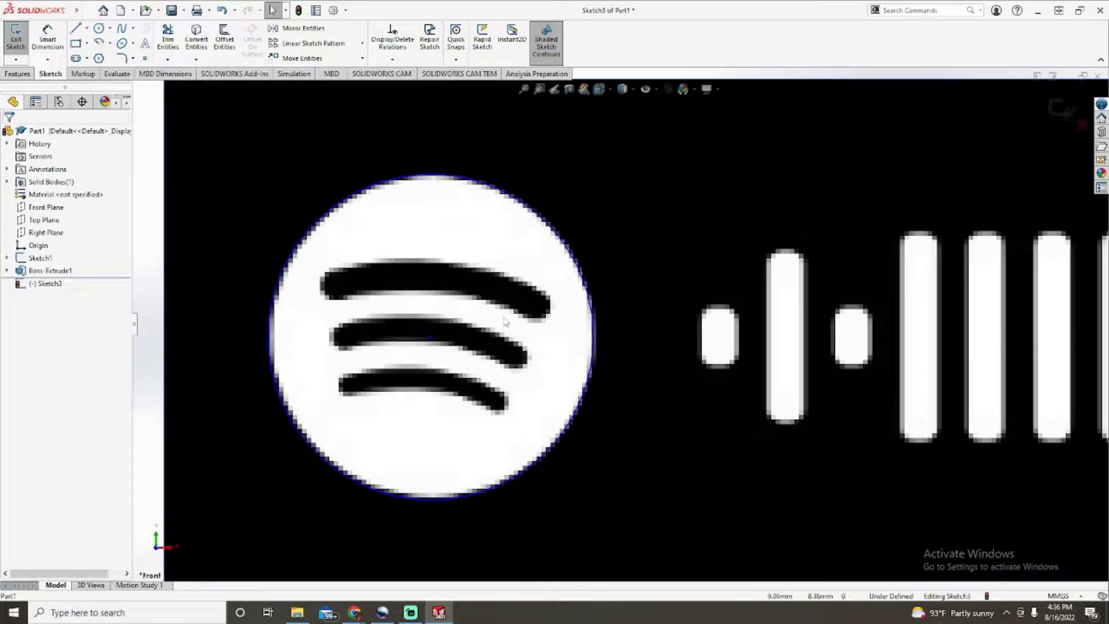
pyautogui.click(87, 58)
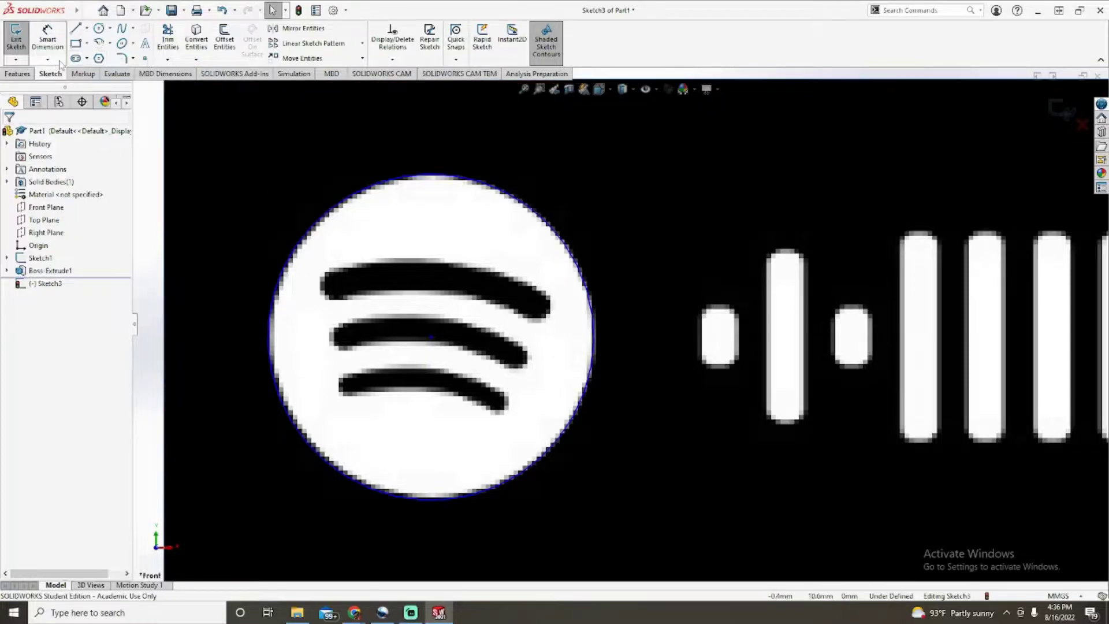
pyautogui.click(86, 58)
pyautogui.click(109, 99)
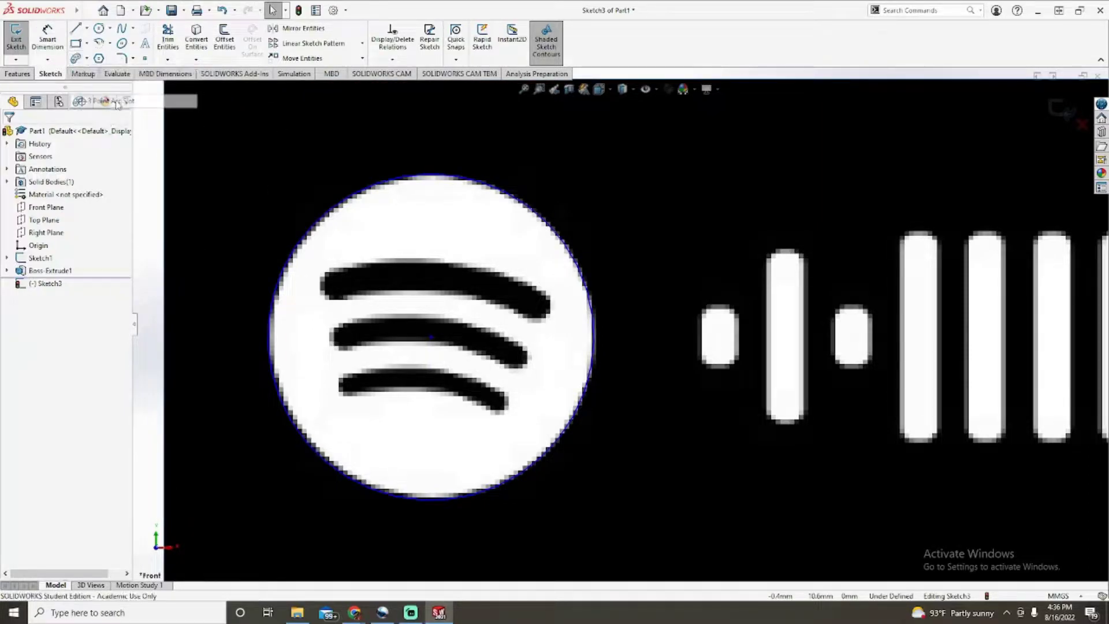
pyautogui.click(355, 392)
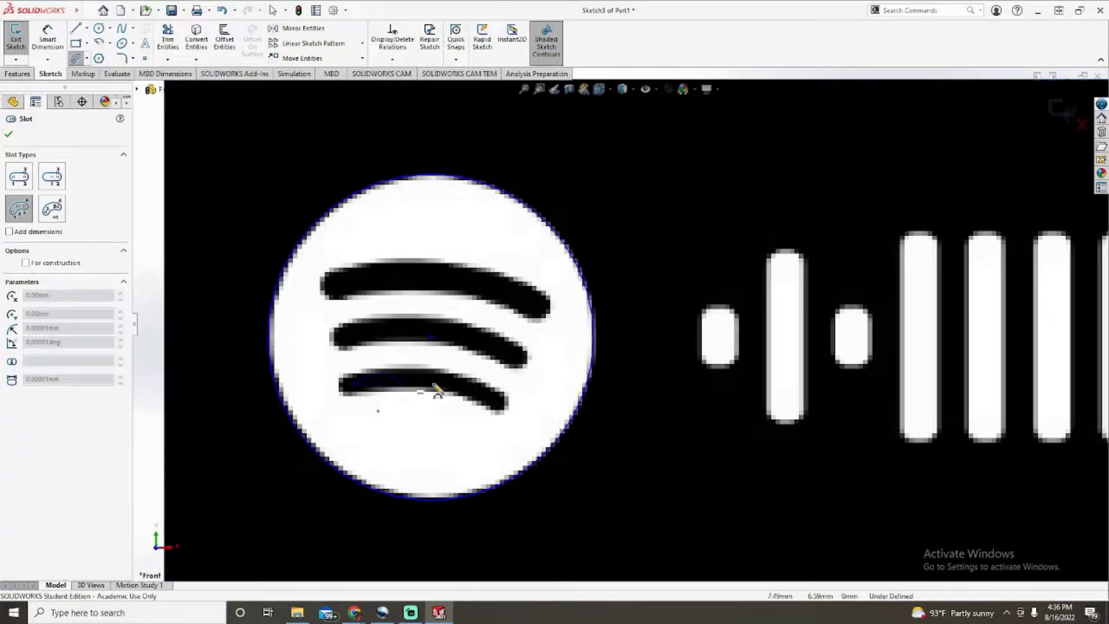
pyautogui.click(502, 408)
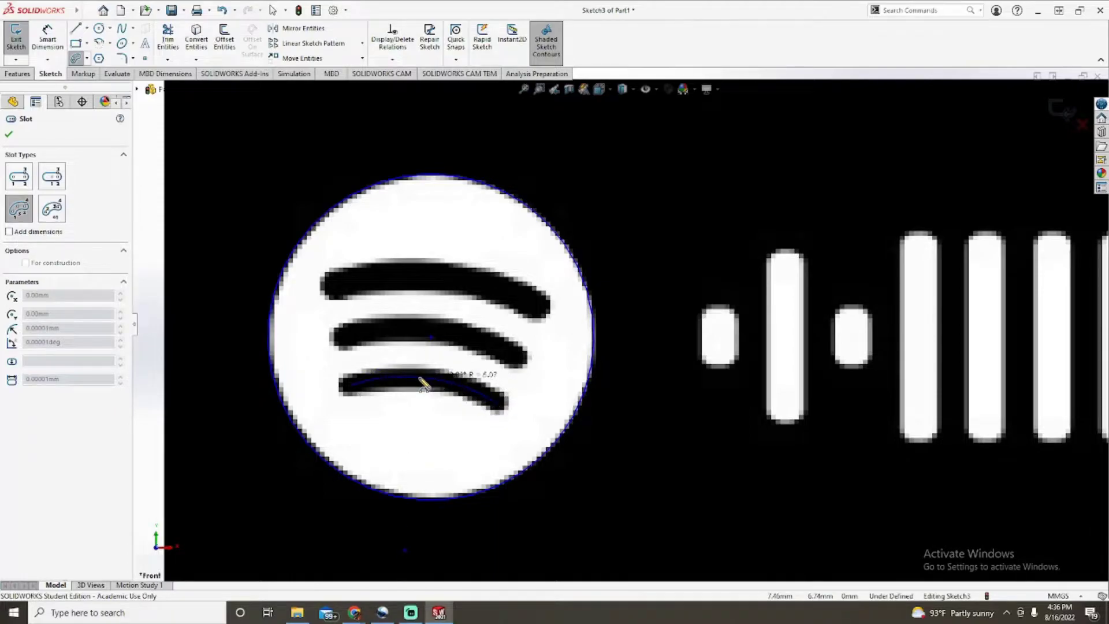
pyautogui.click(424, 383)
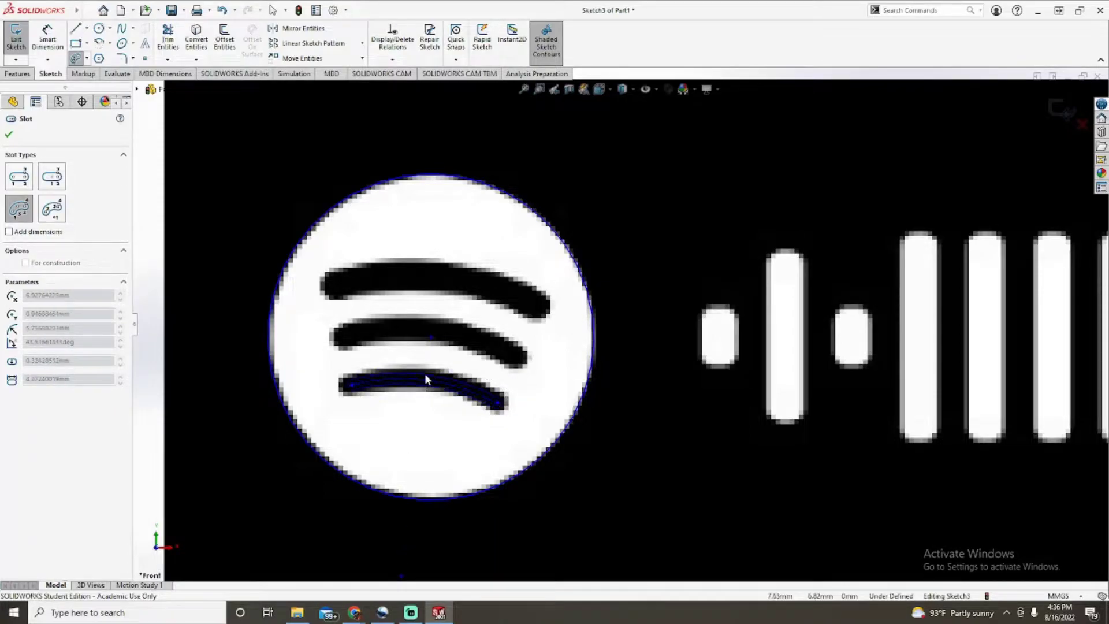
pyautogui.click(426, 371)
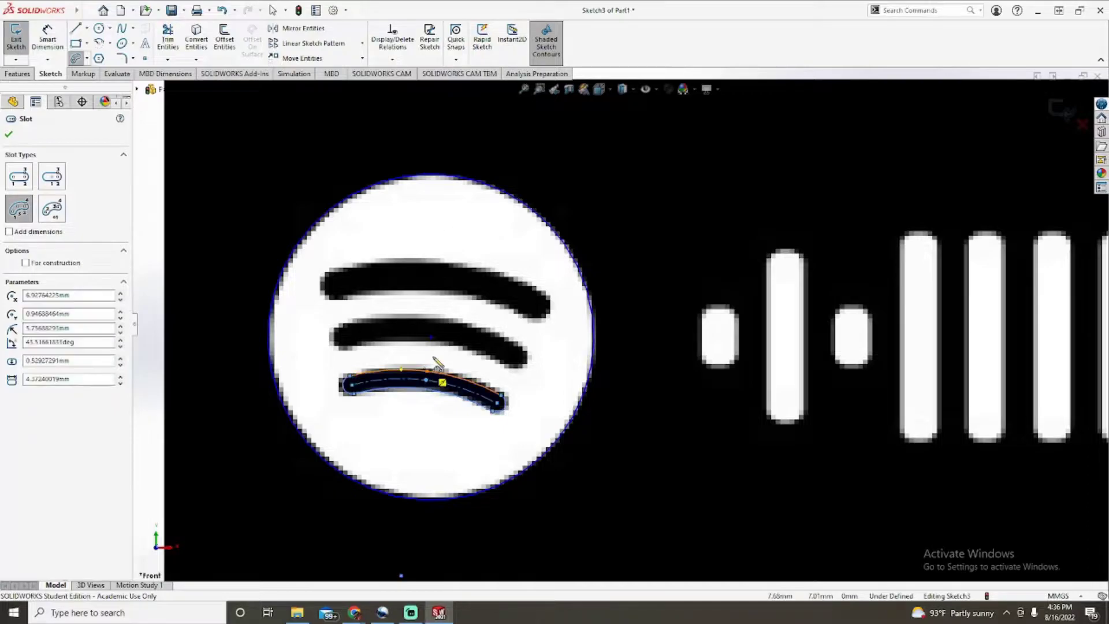
# Trace the logo's middle curved stripe with an arc slot about 5.15 mm long and 0.58 mm wide.
pyautogui.click(347, 343)
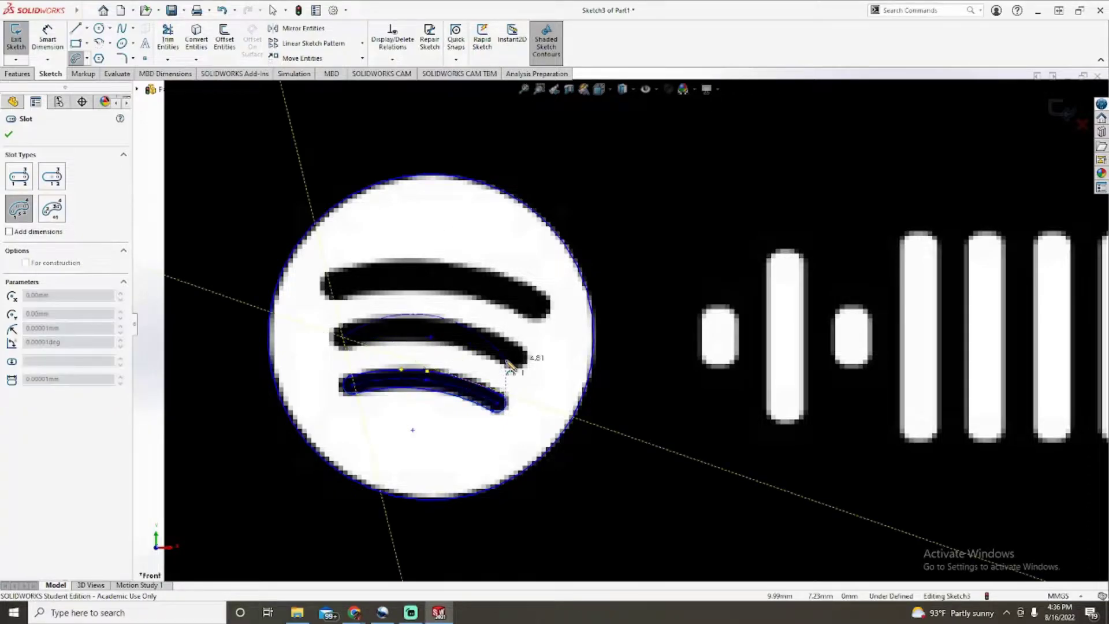
pyautogui.click(520, 363)
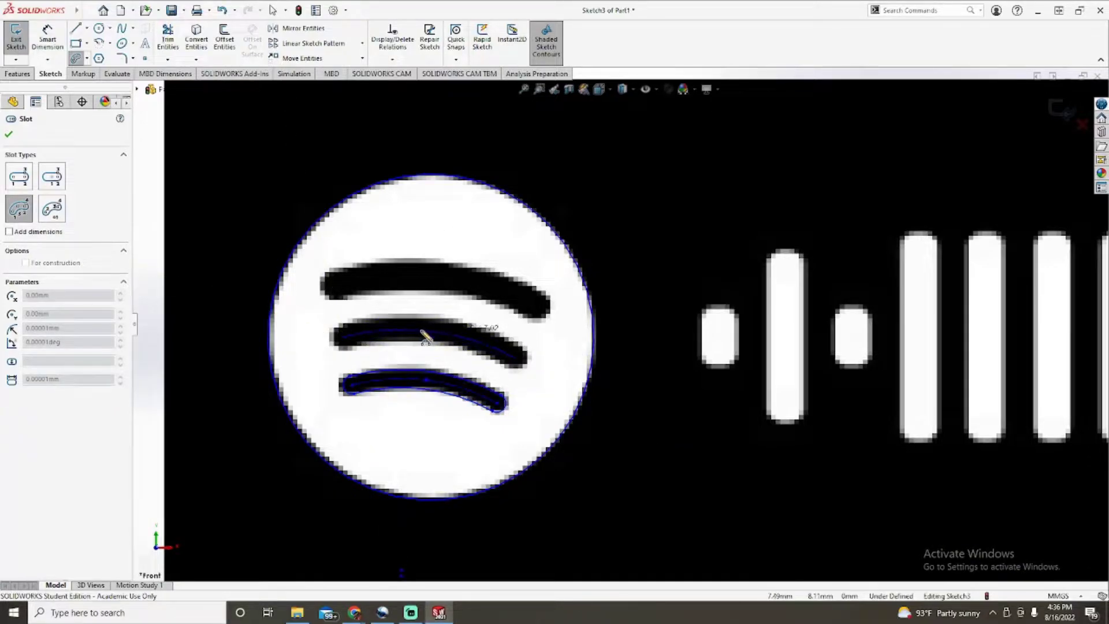
pyautogui.click(425, 337)
pyautogui.click(422, 346)
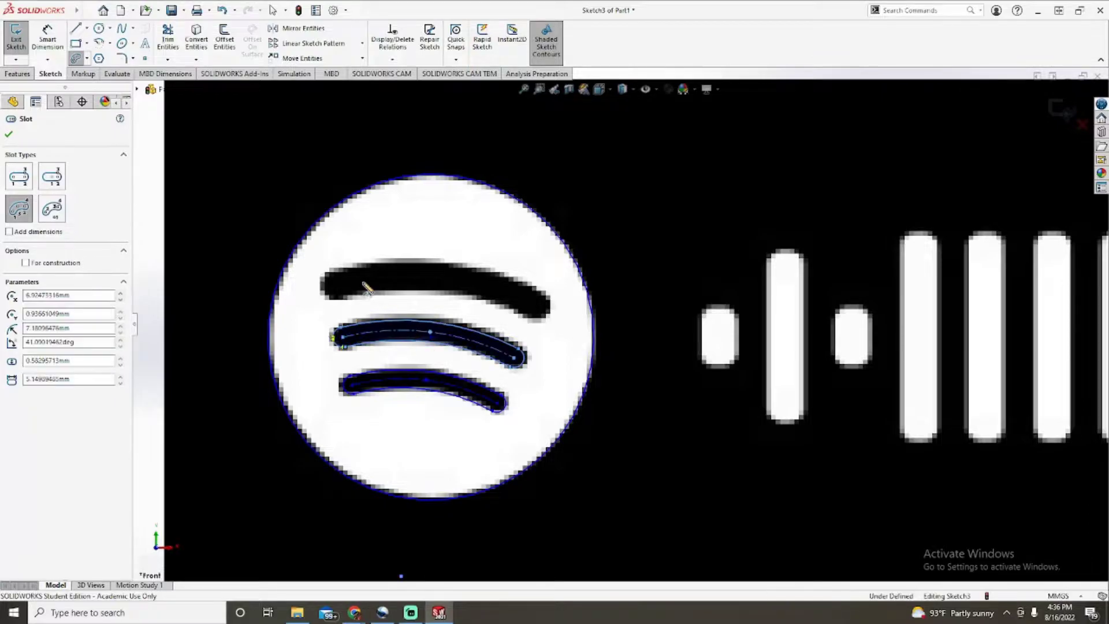
# Trace the logo's uppermost curved stripe with an arc slot about 6.04 mm long and 0.75 mm wide.
pyautogui.click(340, 294)
pyautogui.click(547, 312)
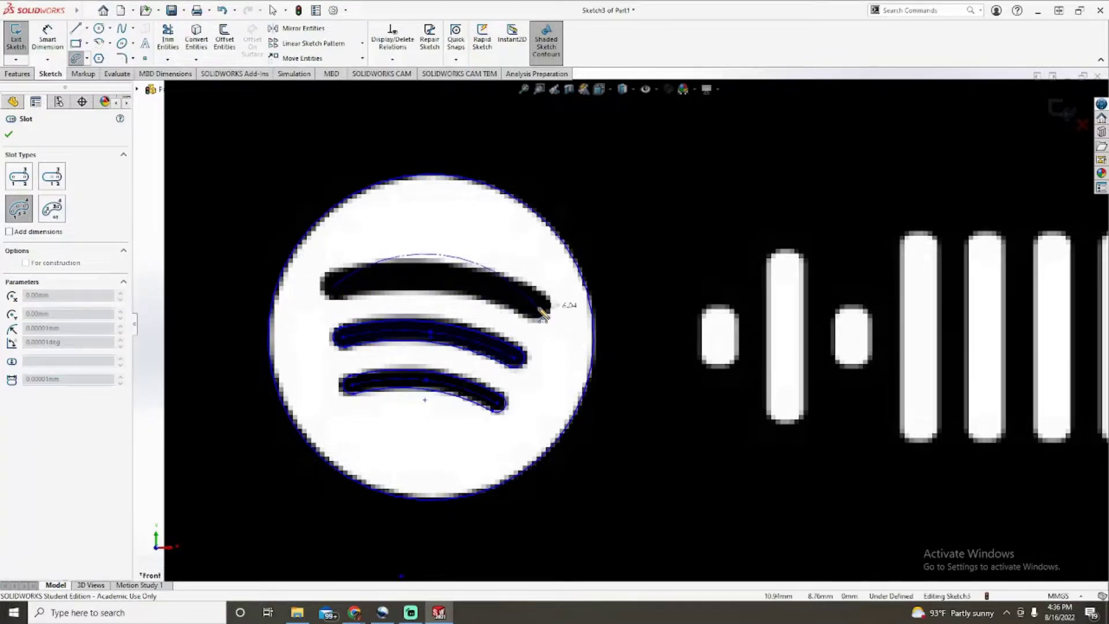
pyautogui.click(428, 281)
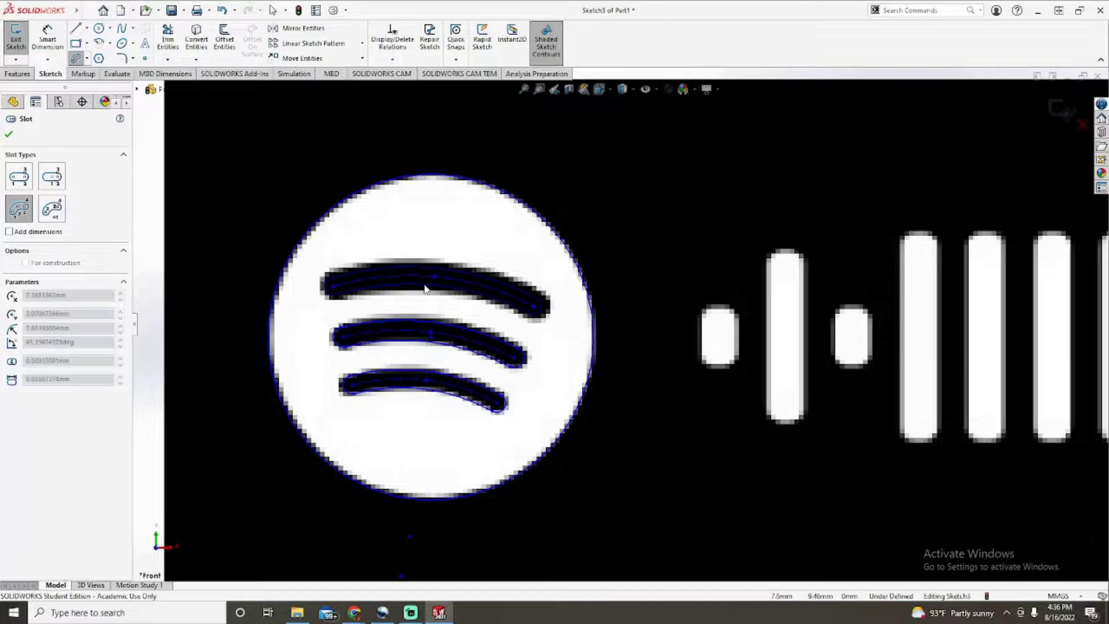
pyautogui.click(425, 291)
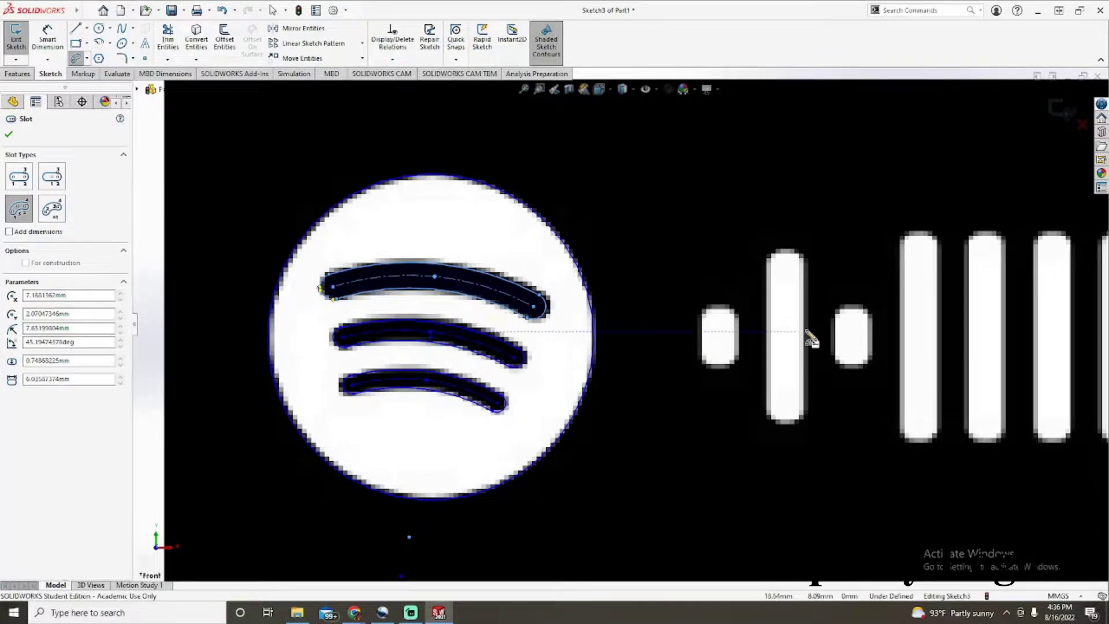
# Trace the first short code bar beside the logo with a vertical Straight Slot about 0.92 mm wide and 0.87 mm between centers.
pyautogui.scroll(-3, 768, 359)
pyautogui.scroll(5, 879, 359)
pyautogui.scroll(-4, 668, 317)
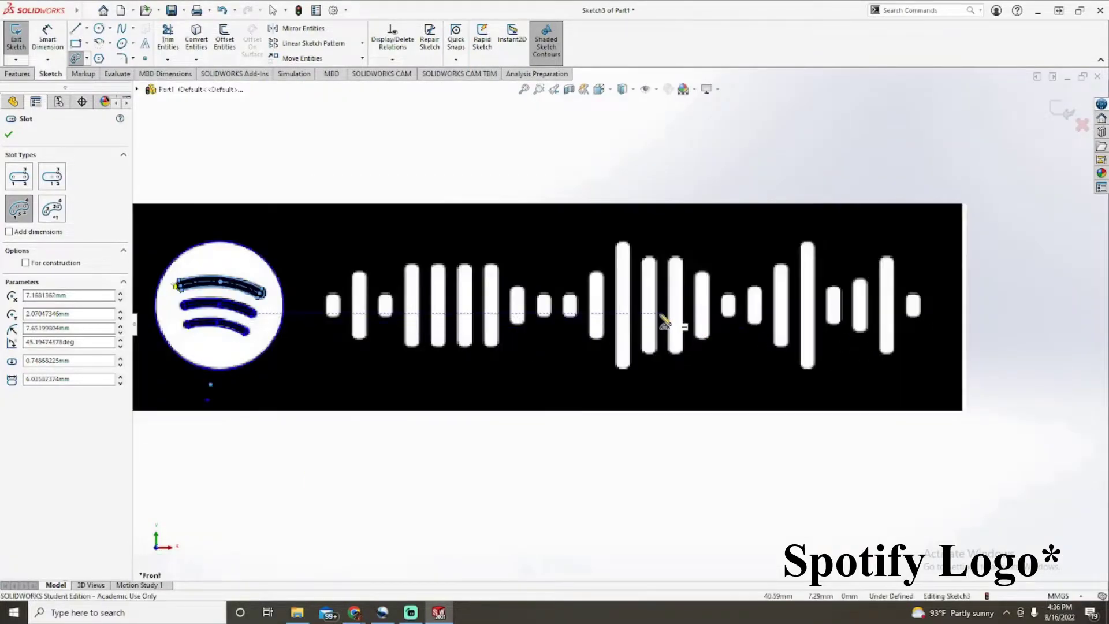
pyautogui.scroll(1, 568, 316)
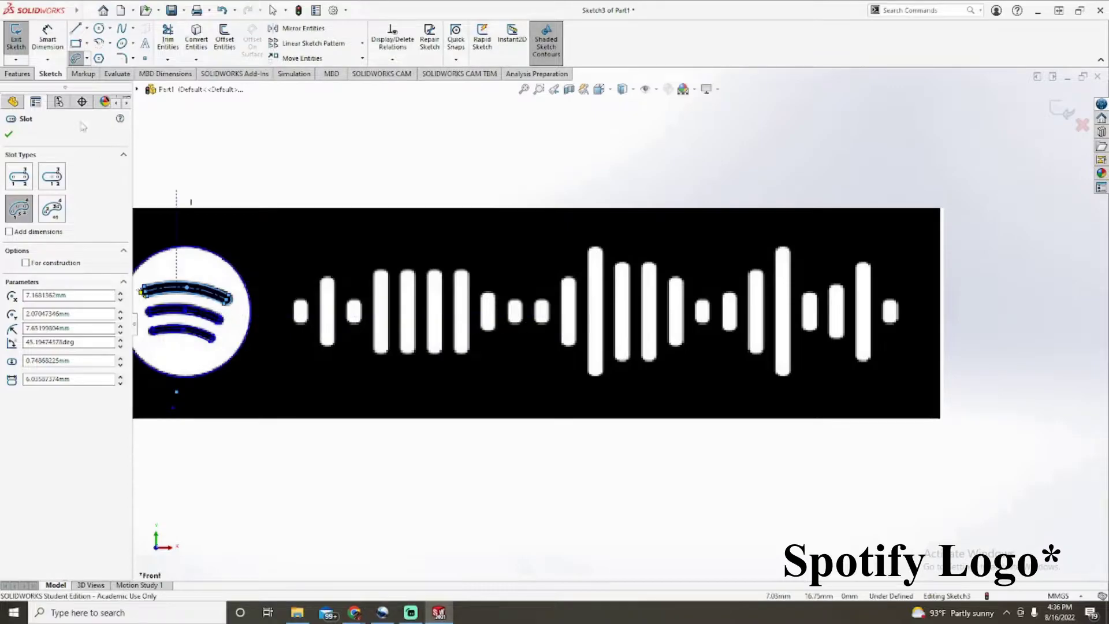
pyautogui.click(87, 58)
pyautogui.click(110, 75)
pyautogui.scroll(-3, 312, 312)
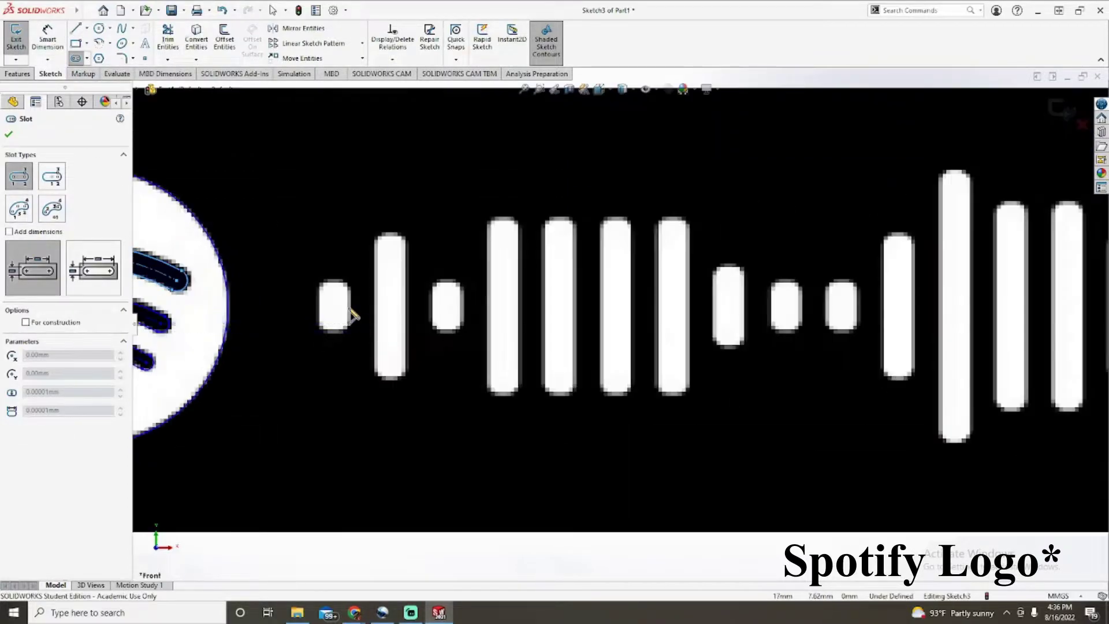
pyautogui.click(334, 291)
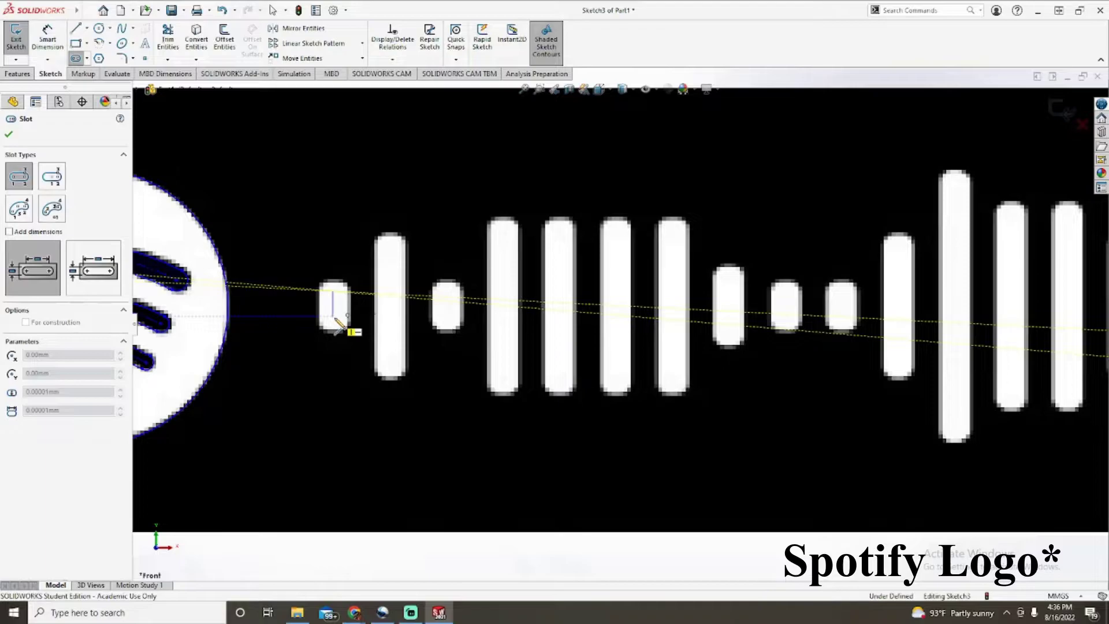
pyautogui.click(334, 317)
pyautogui.click(346, 322)
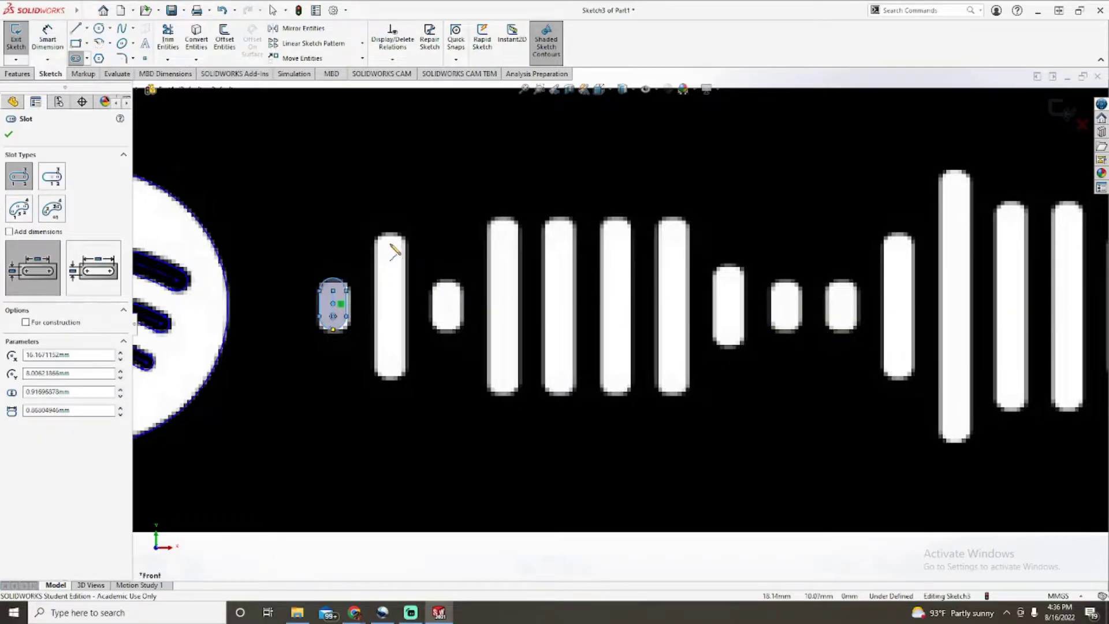
# Trace the second code bar with a vertical slot about 1.04 mm wide and 4.33 mm between centers, and start the third bar's slot.
pyautogui.click(391, 249)
pyautogui.click(392, 373)
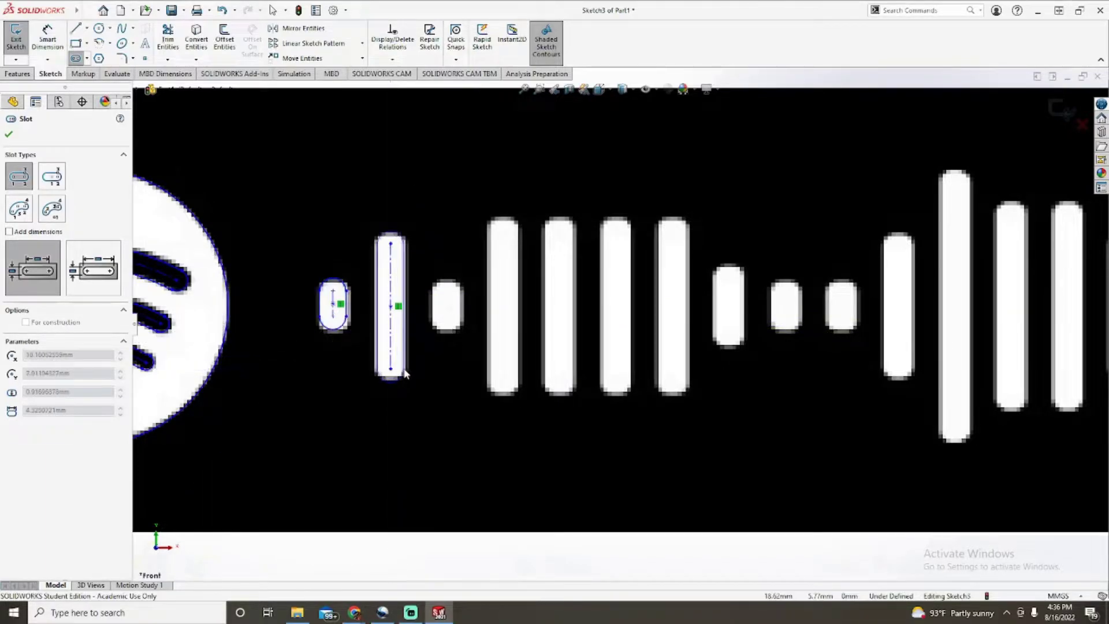
pyautogui.click(407, 358)
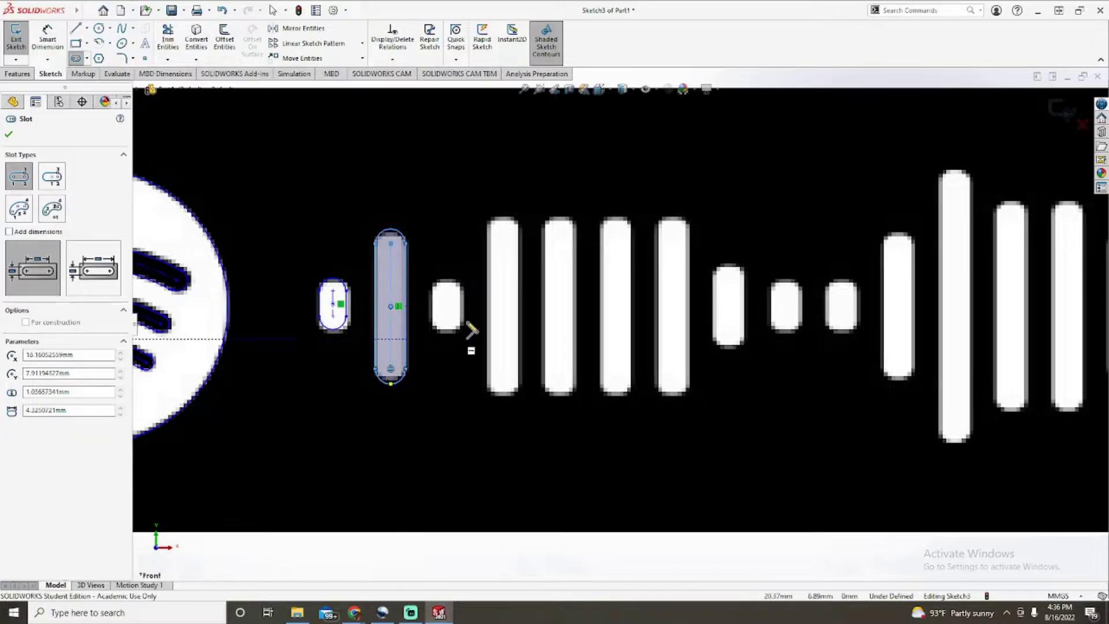
pyautogui.click(448, 289)
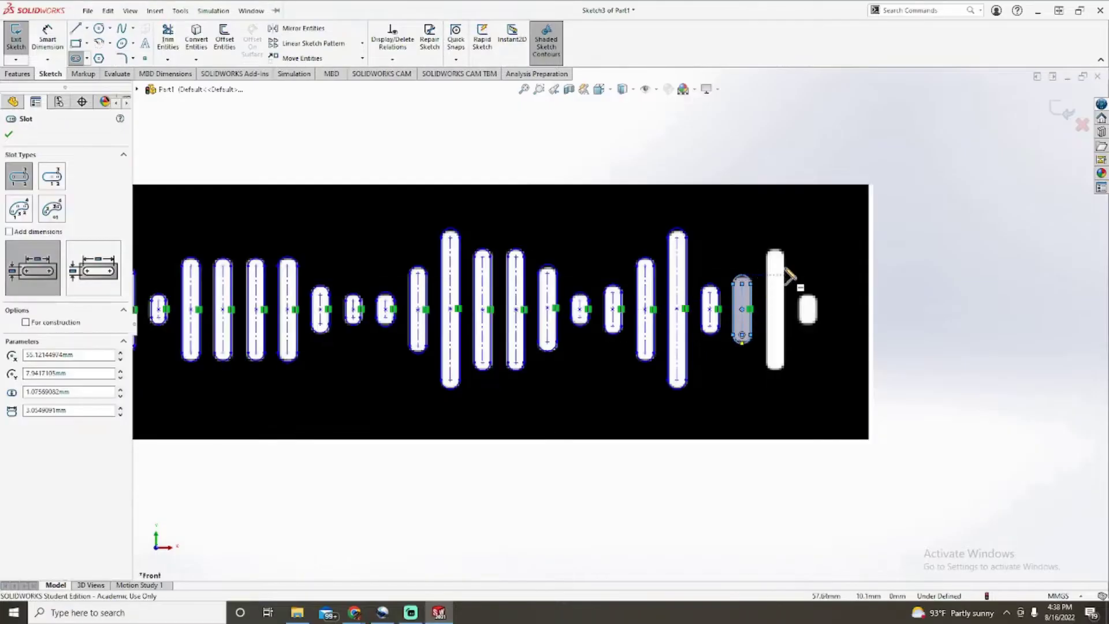
# Trace the second-to-last code bar with a vertical slot about 1.11 mm wide and 6.36 mm between centers.
pyautogui.scroll(-2, 777, 263)
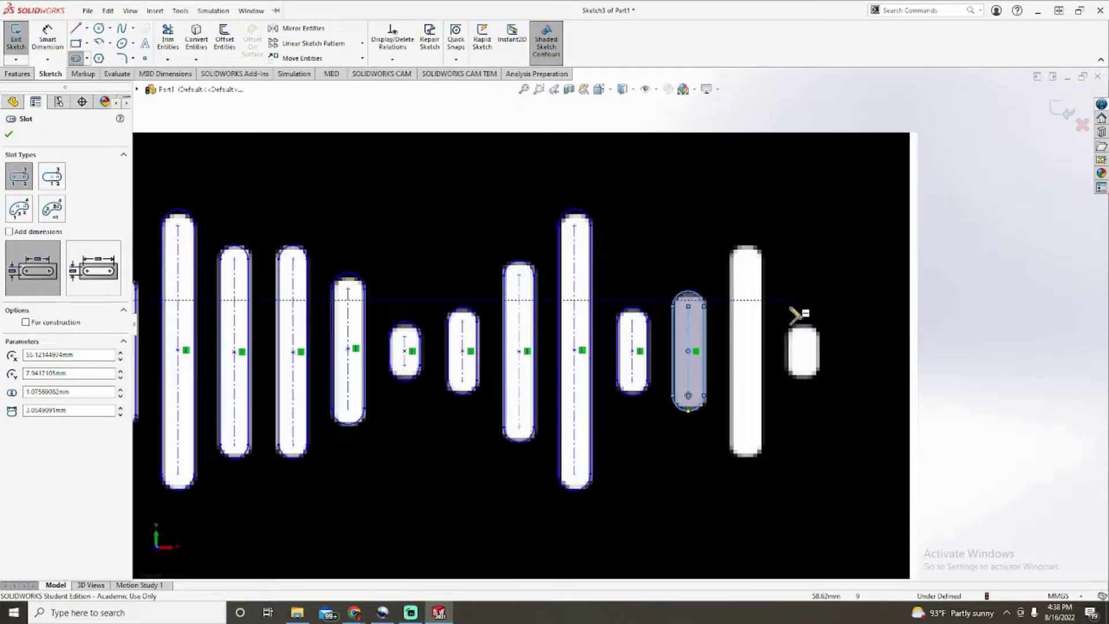
pyautogui.click(749, 266)
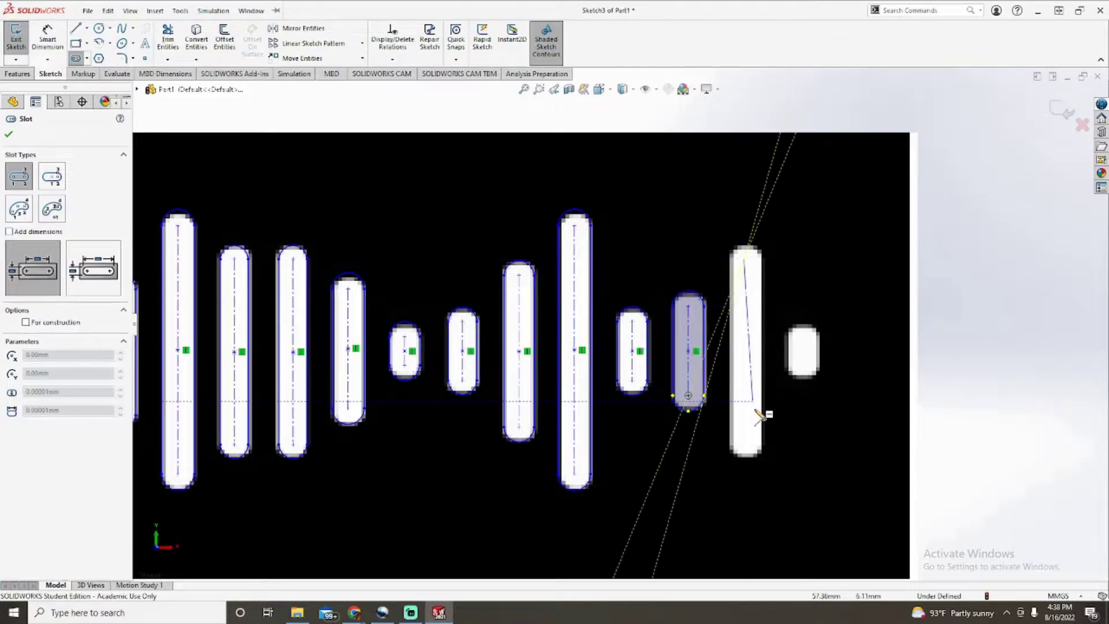
pyautogui.click(761, 449)
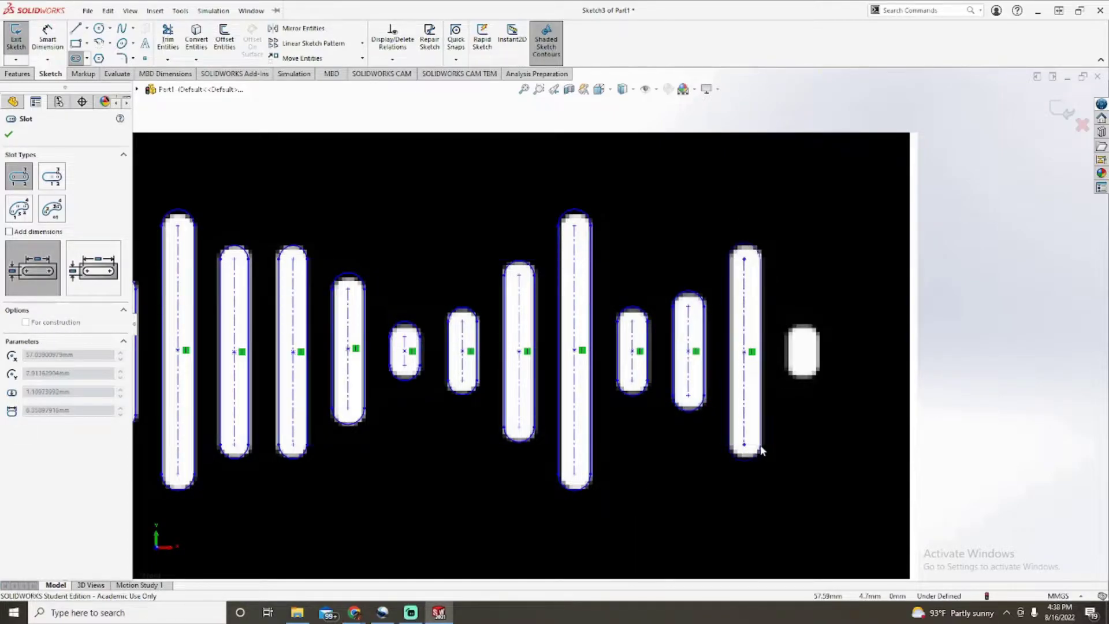
pyautogui.click(761, 450)
pyautogui.hotkey('ctrl', '1')
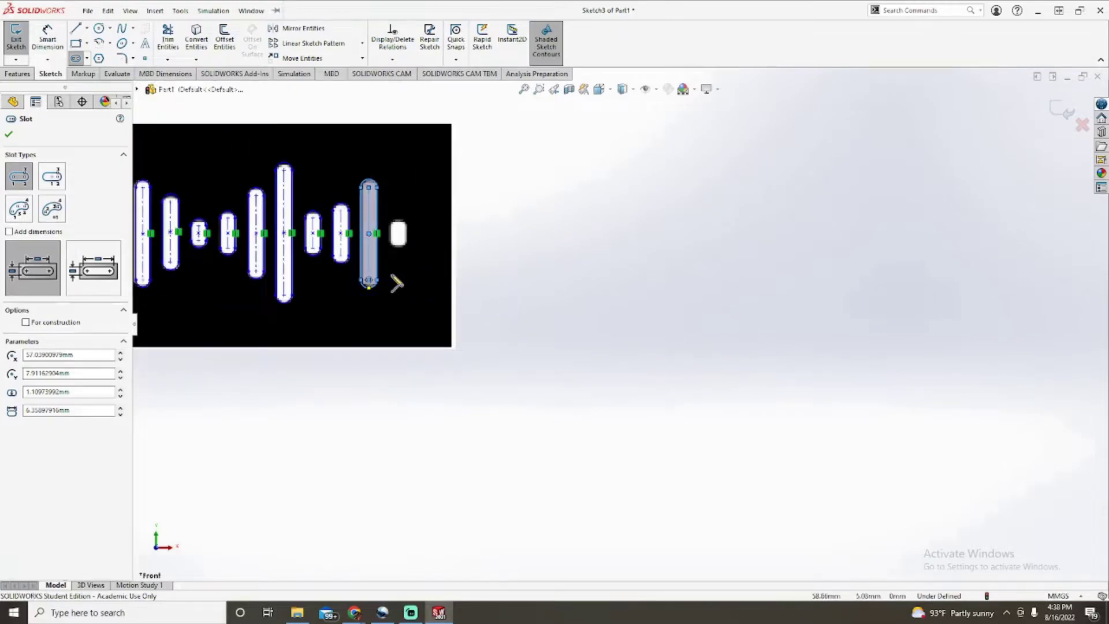
pyautogui.scroll(-4, 398, 284)
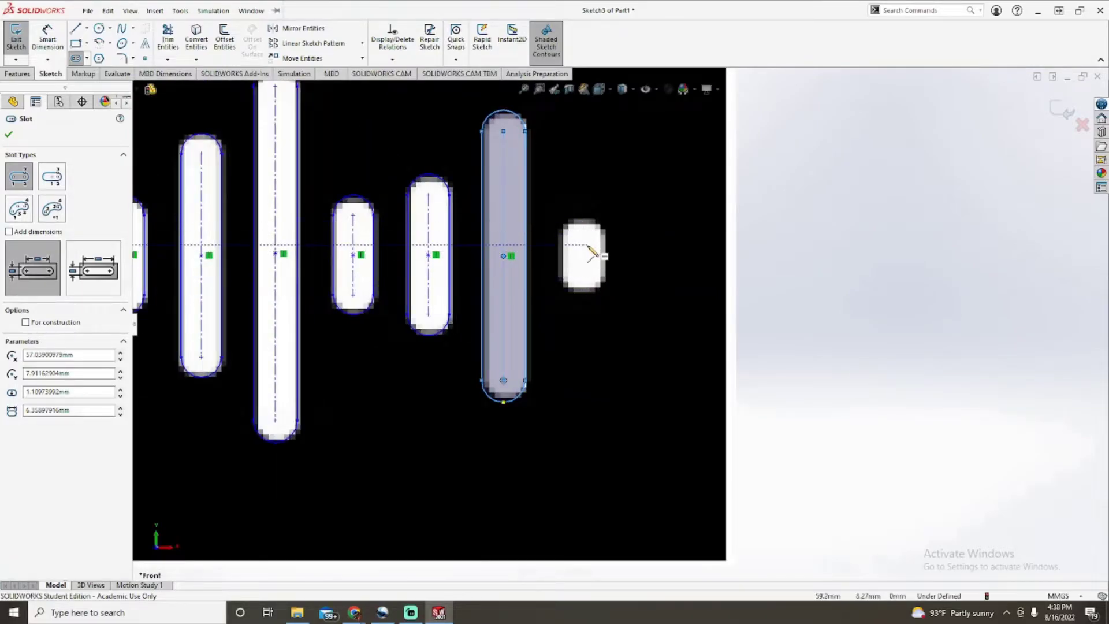
pyautogui.click(583, 236)
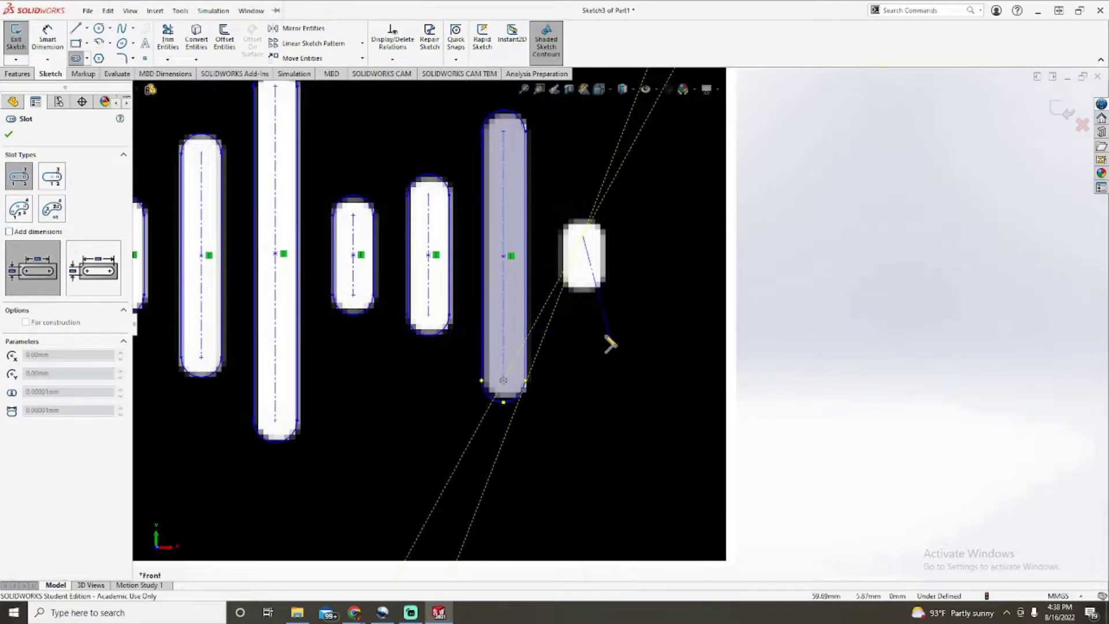
pyautogui.click(598, 332)
pyautogui.press('Escape')
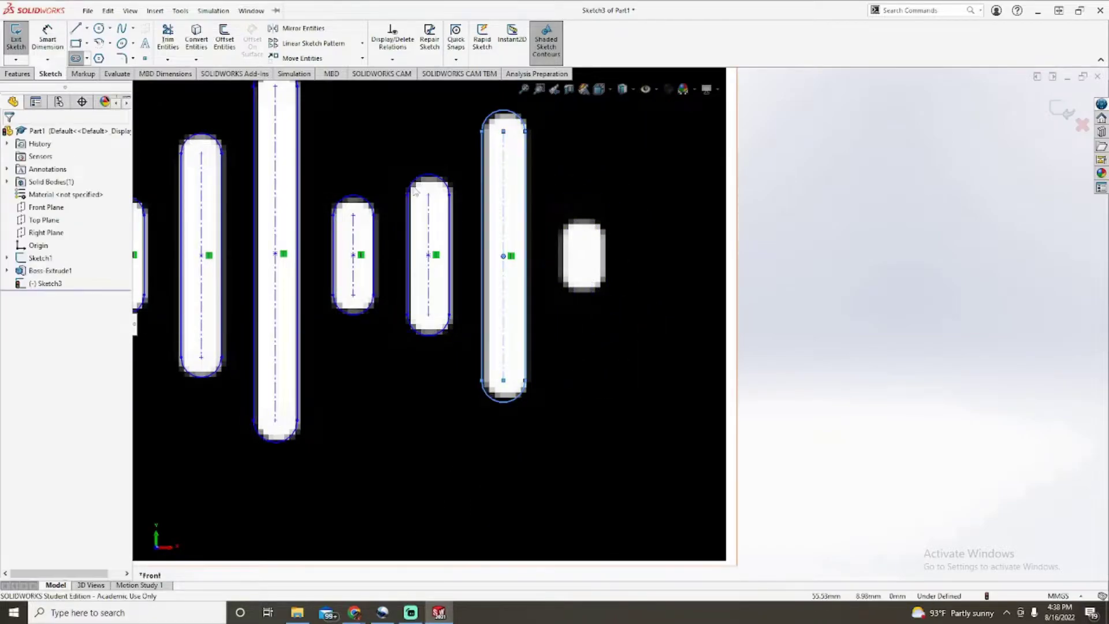
# Trace the last short code bar with a vertical Straight Slot.
pyautogui.click(78, 60)
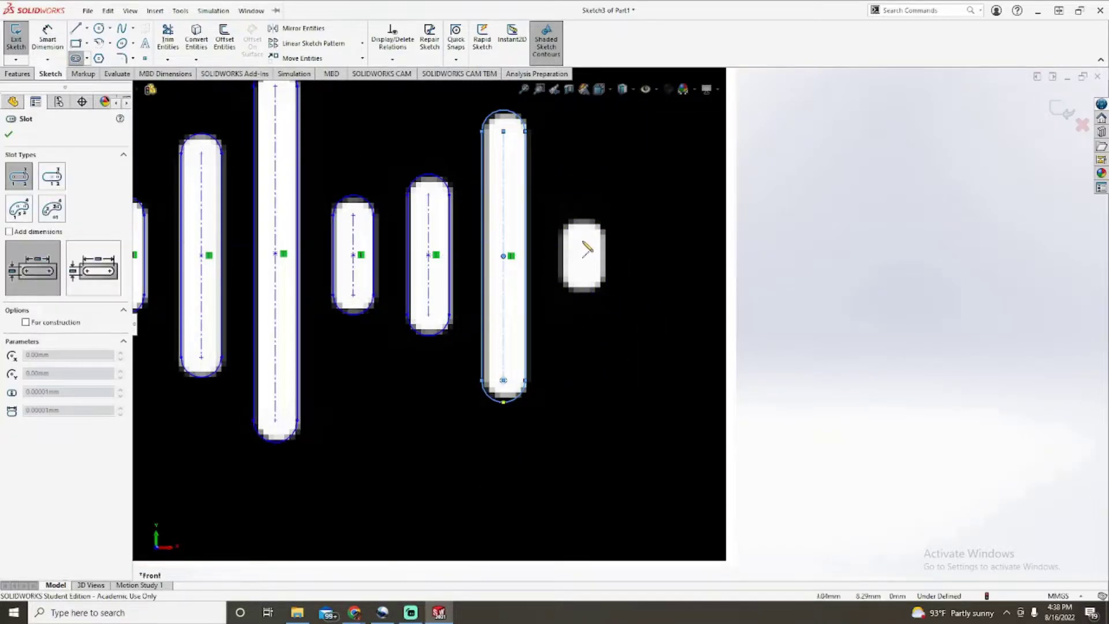
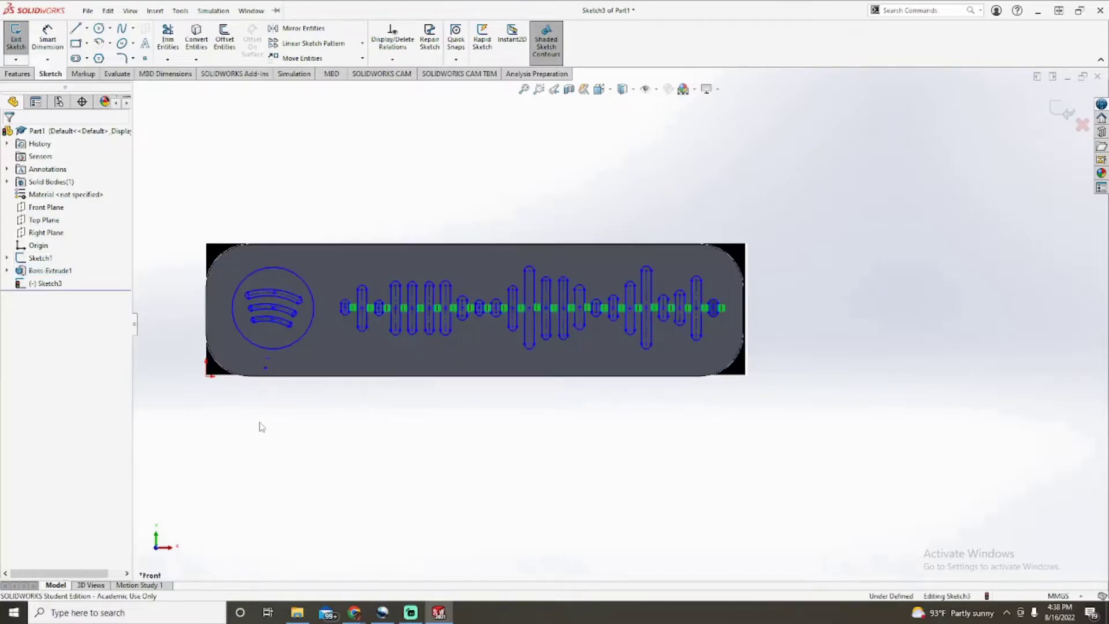
# Convert all eight outer edges of the rounded base plate, straight sides and corner arcs, into entities of the open sketch.
pyautogui.click(197, 41)
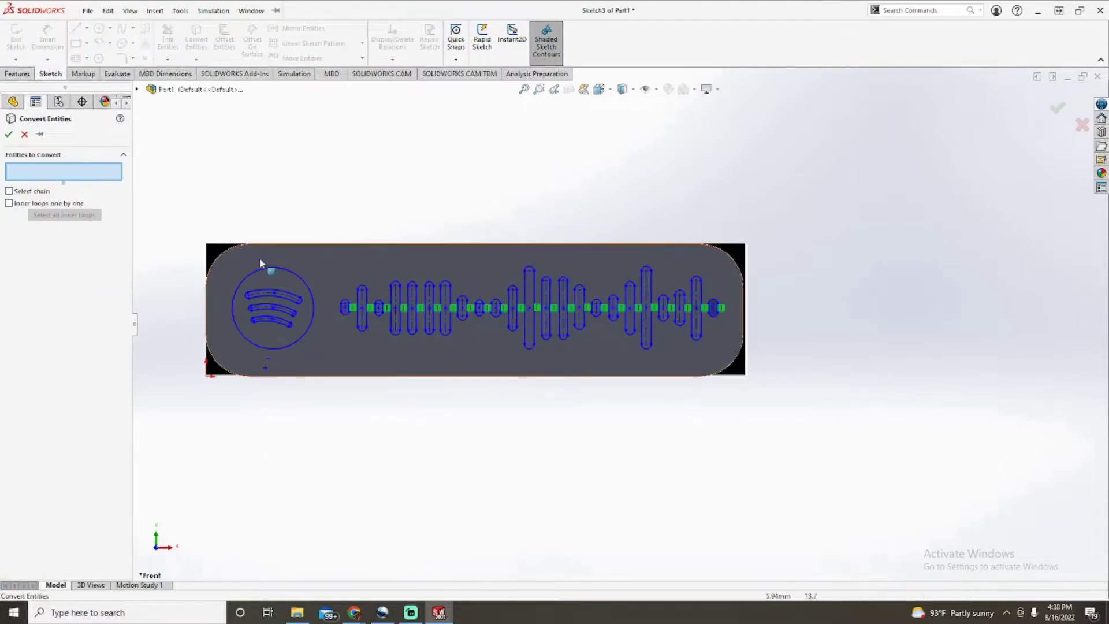
pyautogui.click(263, 246)
pyautogui.click(223, 294)
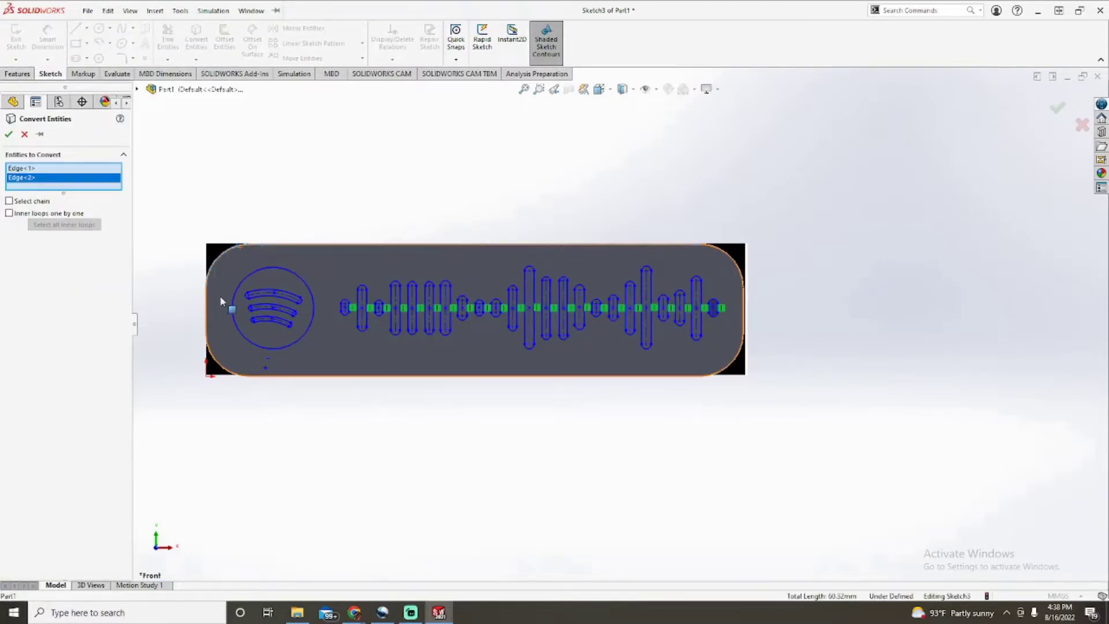
pyautogui.click(212, 336)
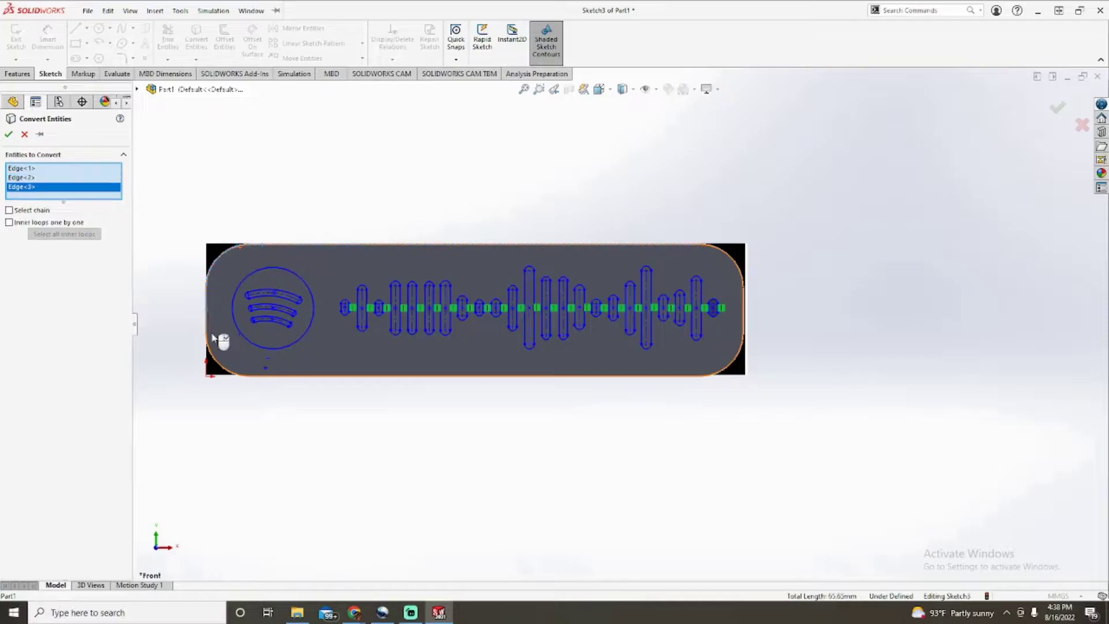
pyautogui.click(225, 372)
pyautogui.click(295, 377)
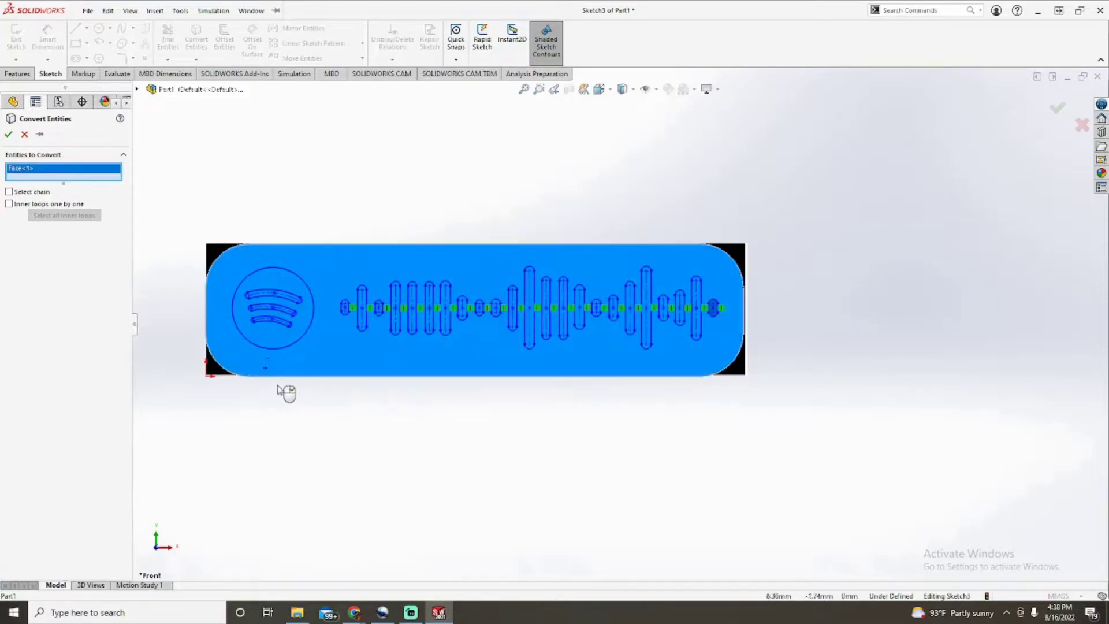
pyautogui.click(292, 371)
pyautogui.click(287, 377)
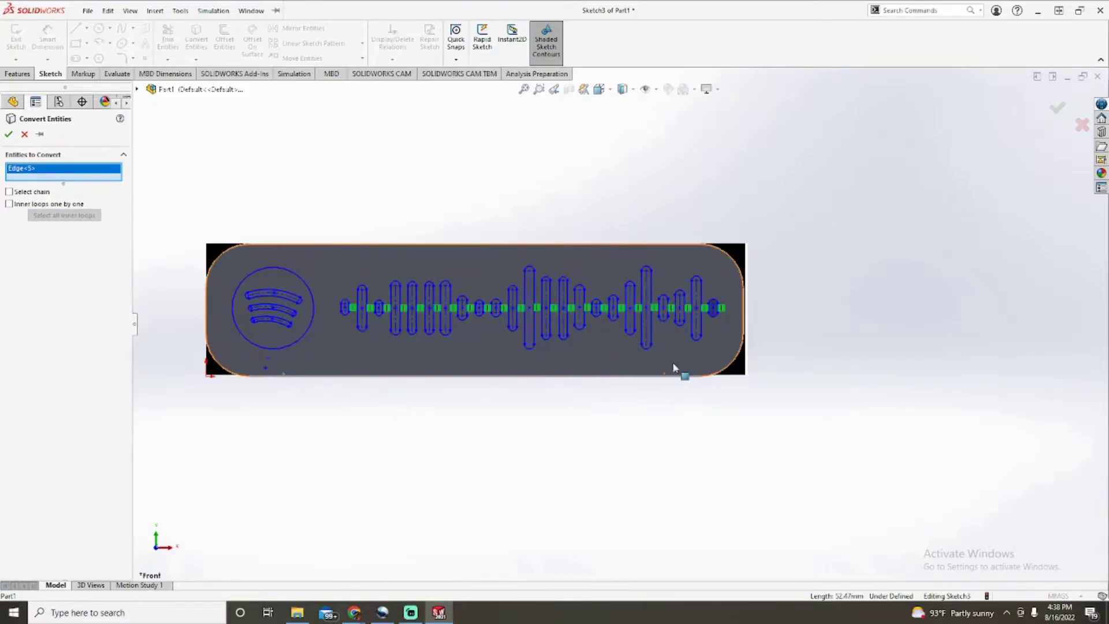
pyautogui.click(729, 371)
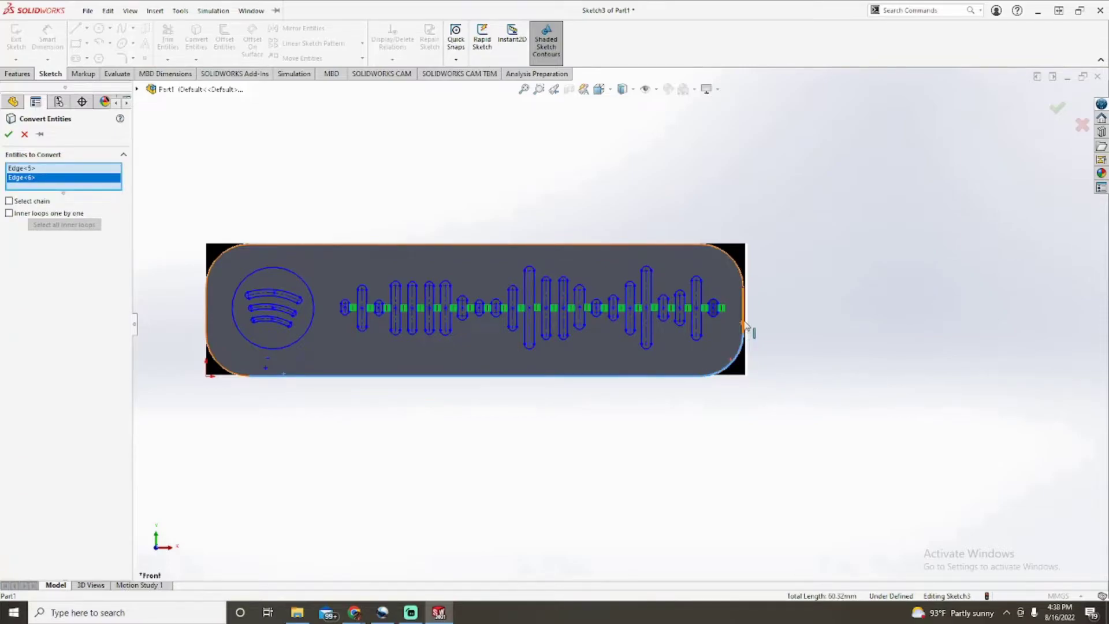
pyautogui.click(744, 324)
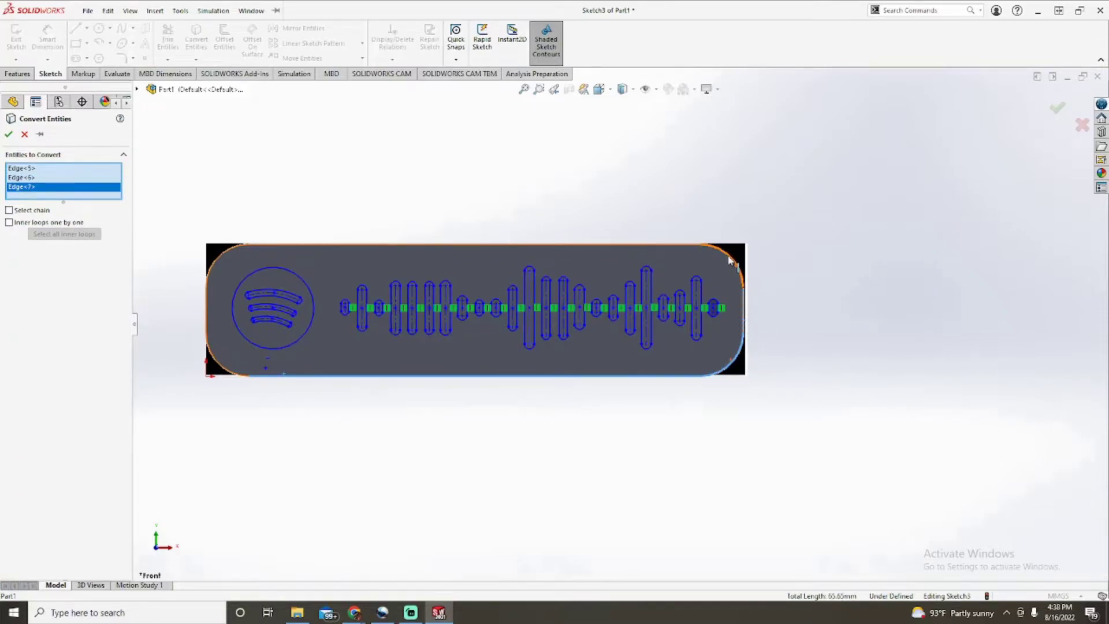
pyautogui.scroll(-2, 729, 254)
pyautogui.click(720, 271)
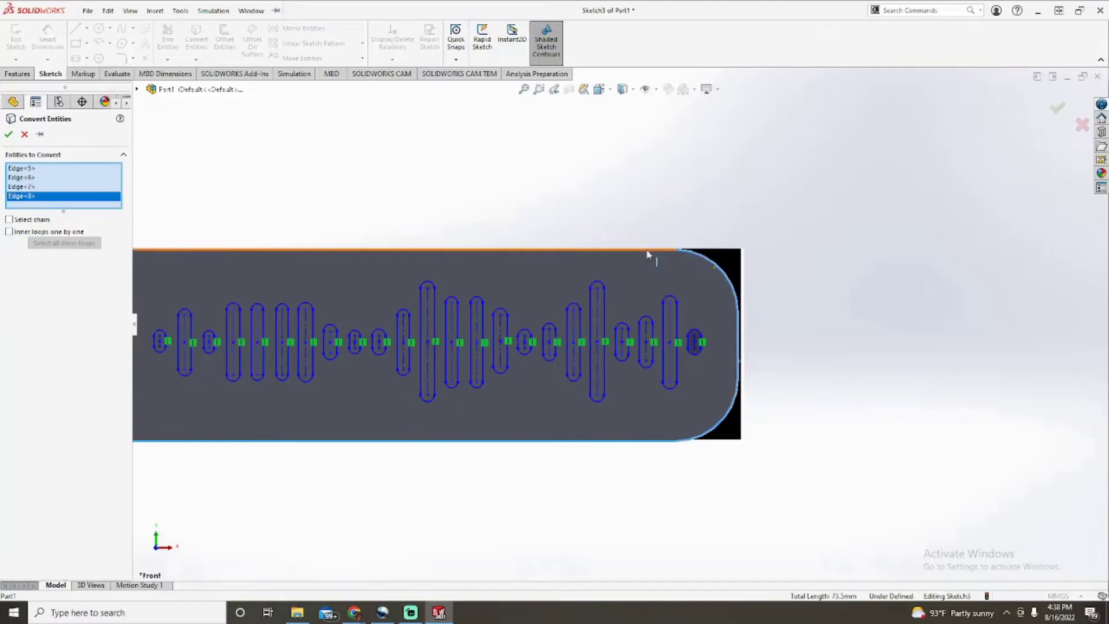
pyautogui.click(648, 250)
pyautogui.press('f')
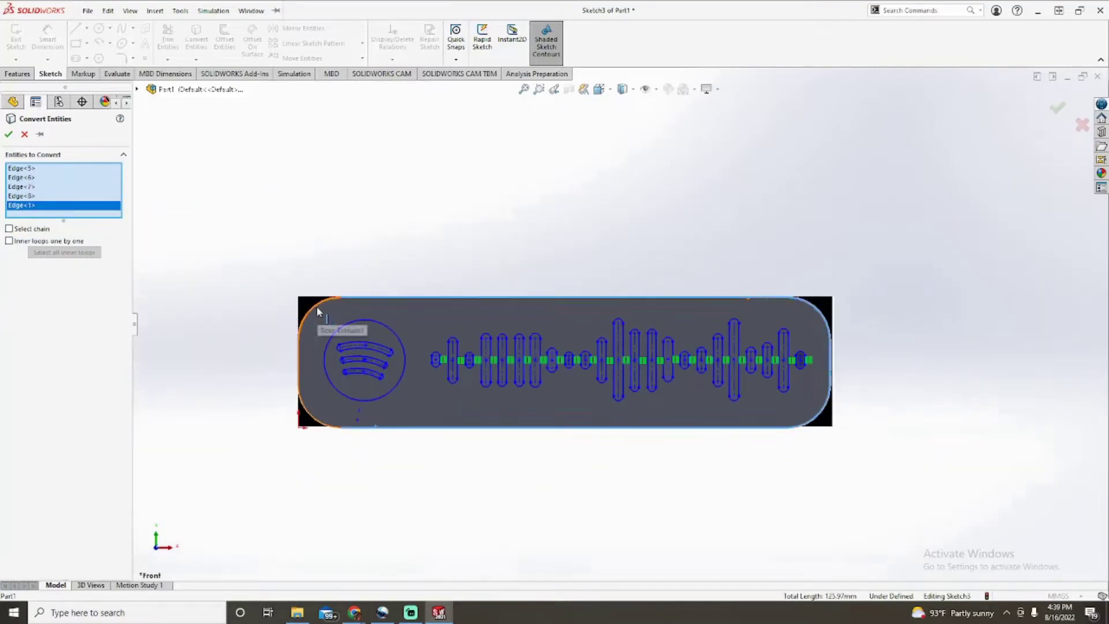
pyautogui.click(310, 328)
pyautogui.click(304, 413)
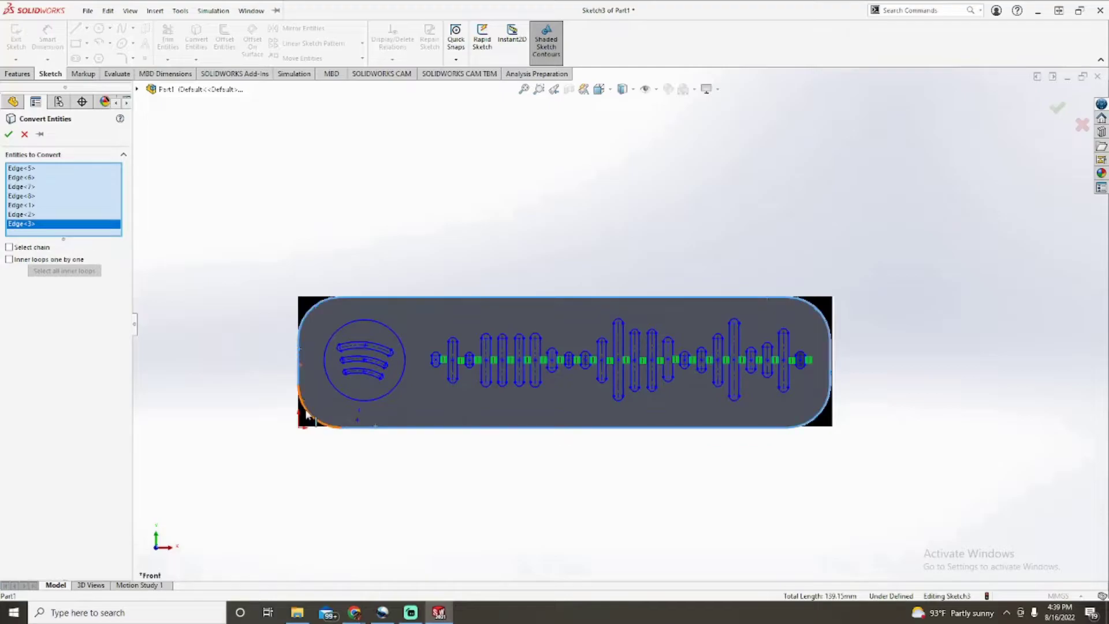
pyautogui.click(308, 414)
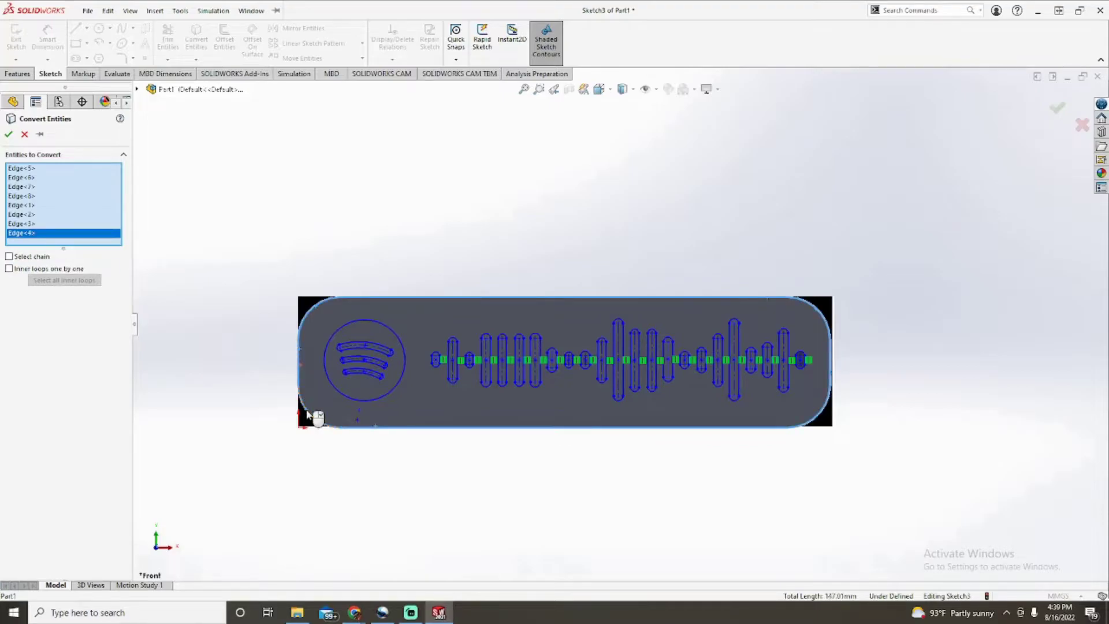
pyautogui.click(8, 134)
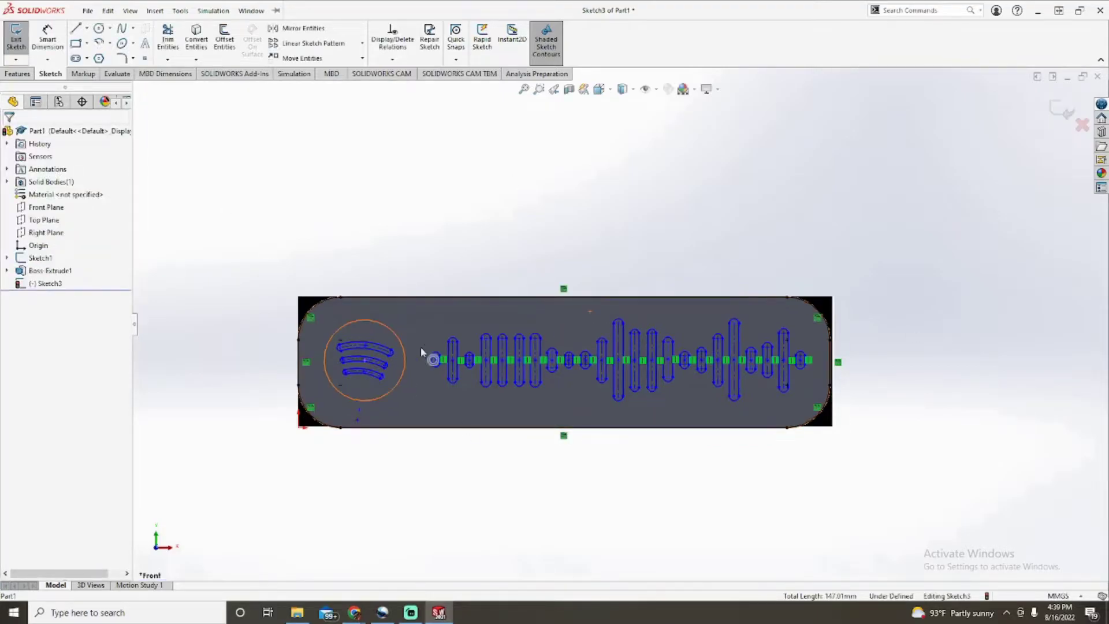
# Start an Extruded Cut with the three curved logo slots and all the code bars as the selected contours.
pyautogui.press('f')
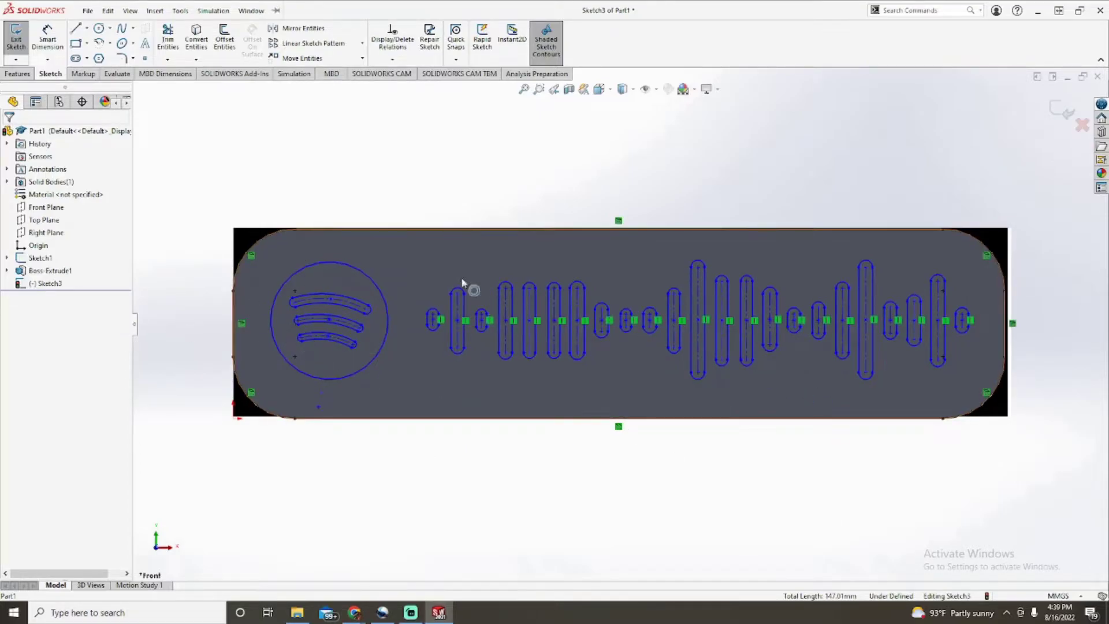
pyautogui.click(19, 74)
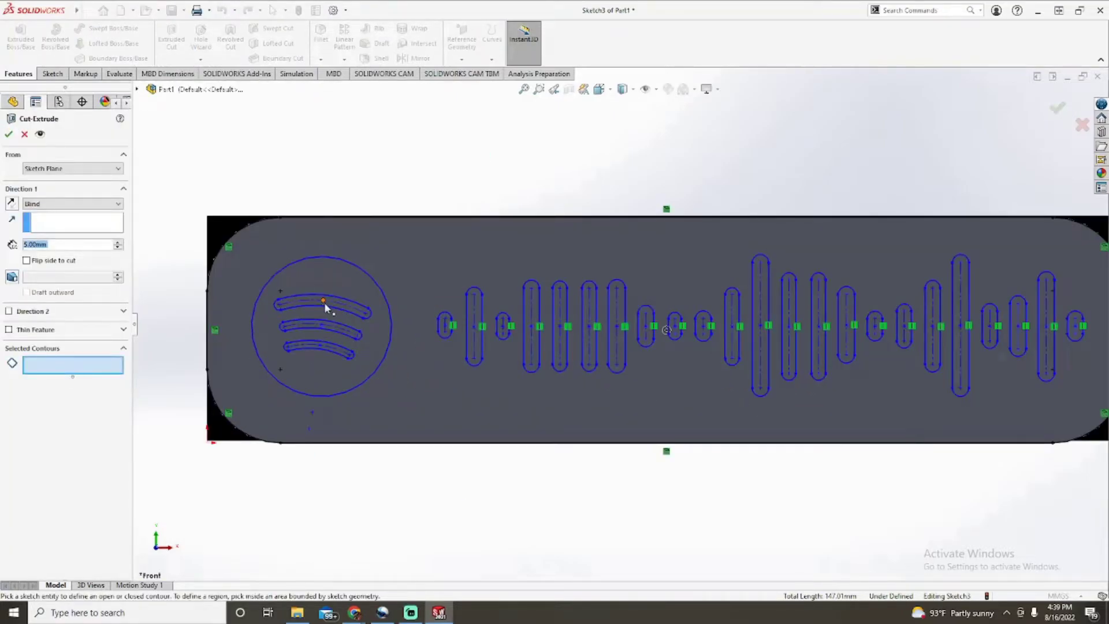
pyautogui.click(340, 301)
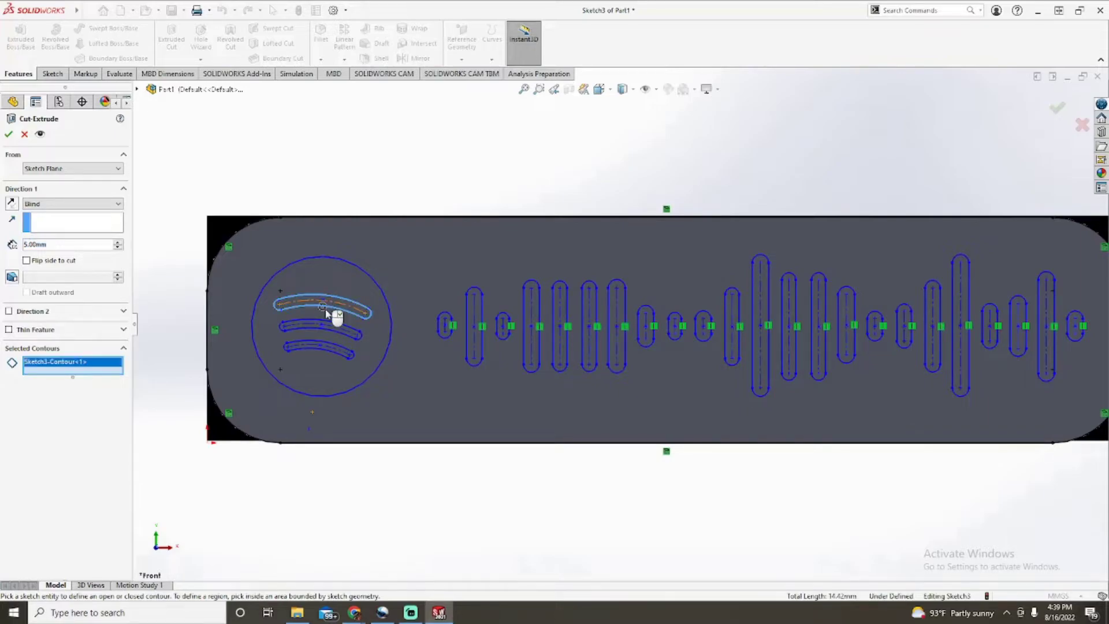
pyautogui.click(328, 325)
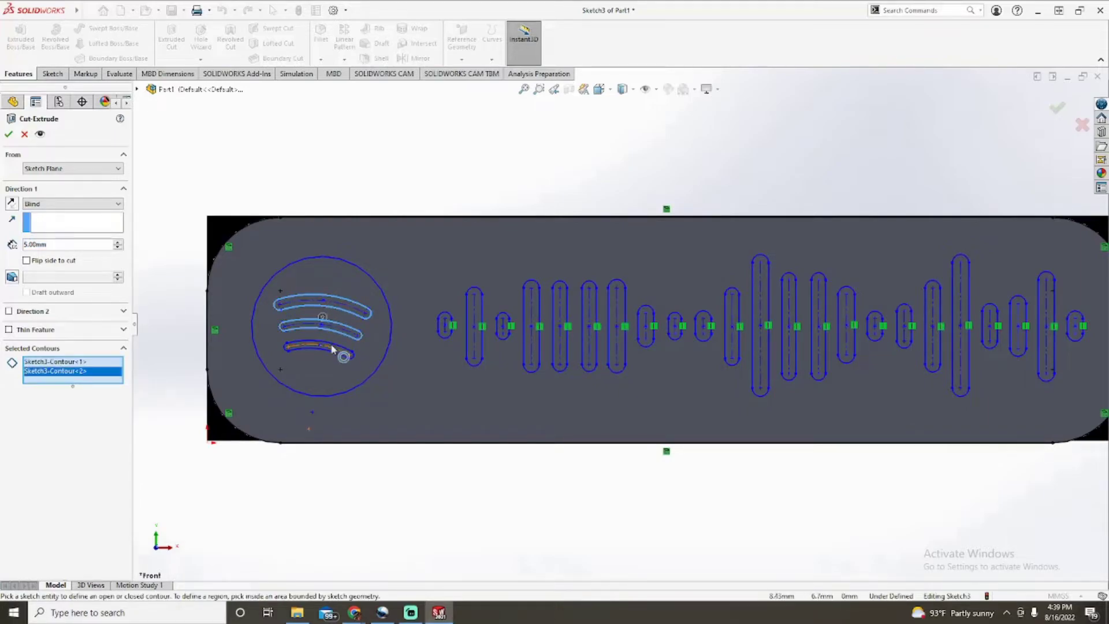
pyautogui.click(333, 346)
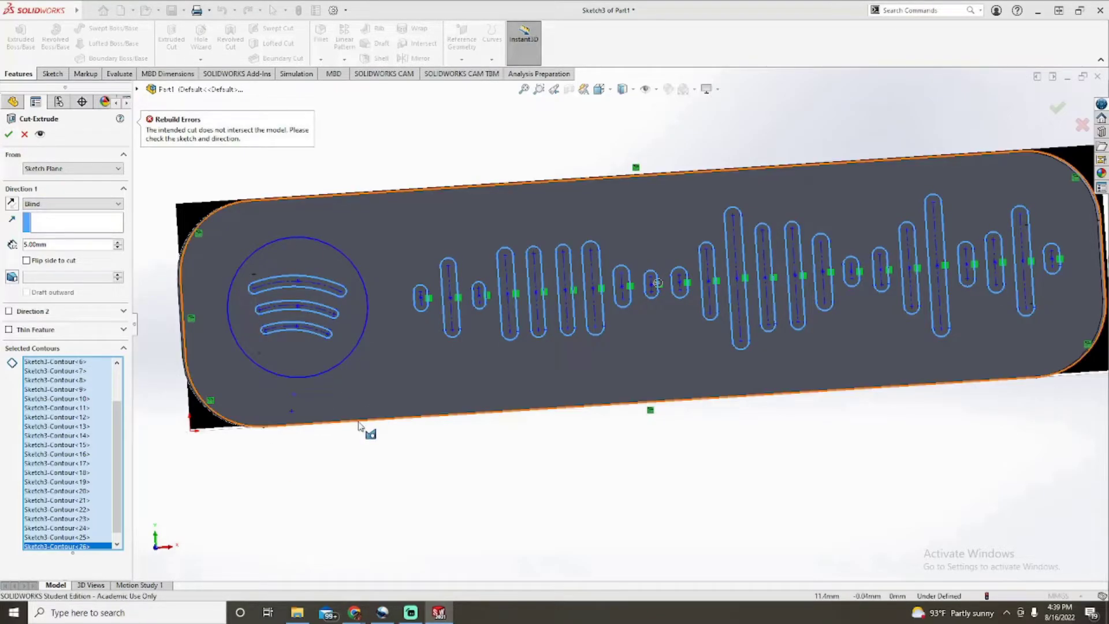
# Reverse the cut's direction into the base plate, set its blind depth to 5.00 mm and finish the cut.
pyautogui.moveTo(434, 353); pyautogui.dragTo(312, 362, button='middle')
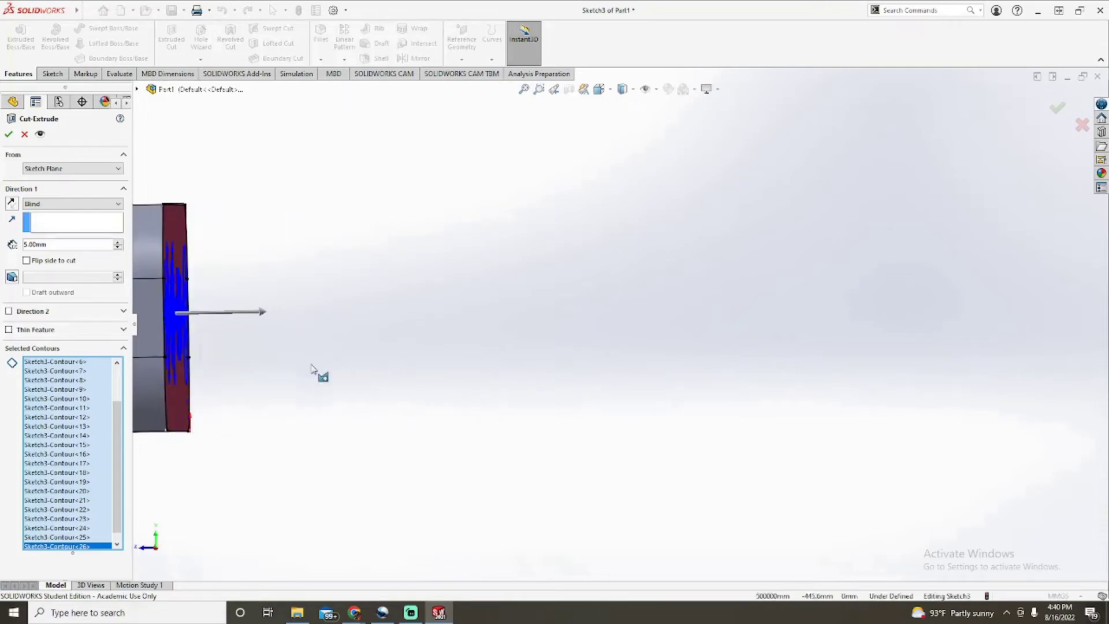
pyautogui.moveTo(263, 312); pyautogui.dragTo(131, 318)
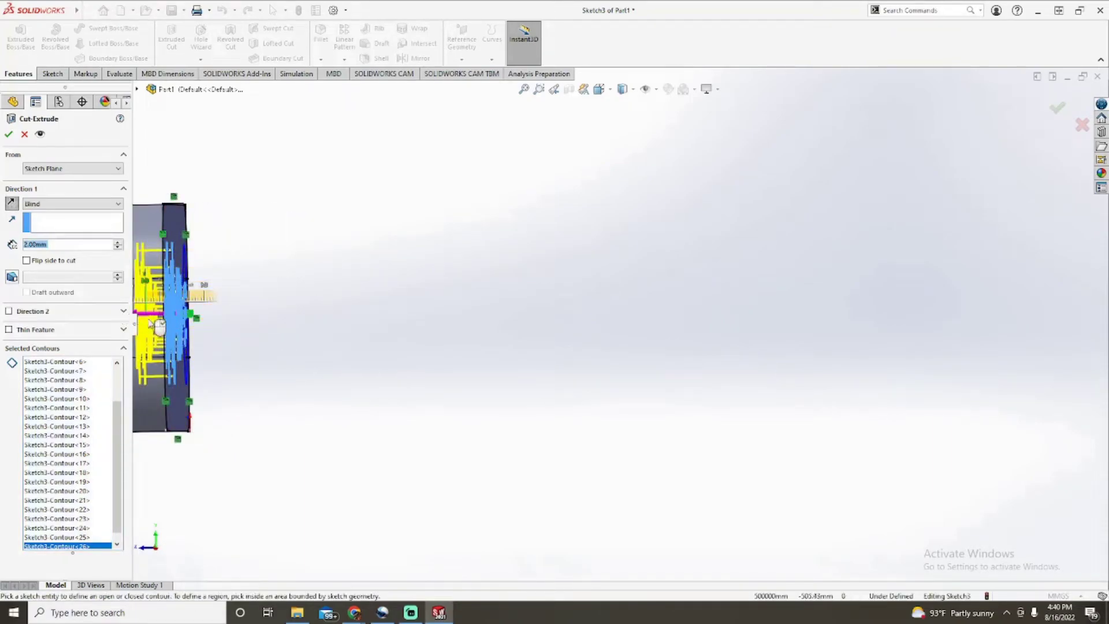
pyautogui.write('=')
pyautogui.press('BackSpace')
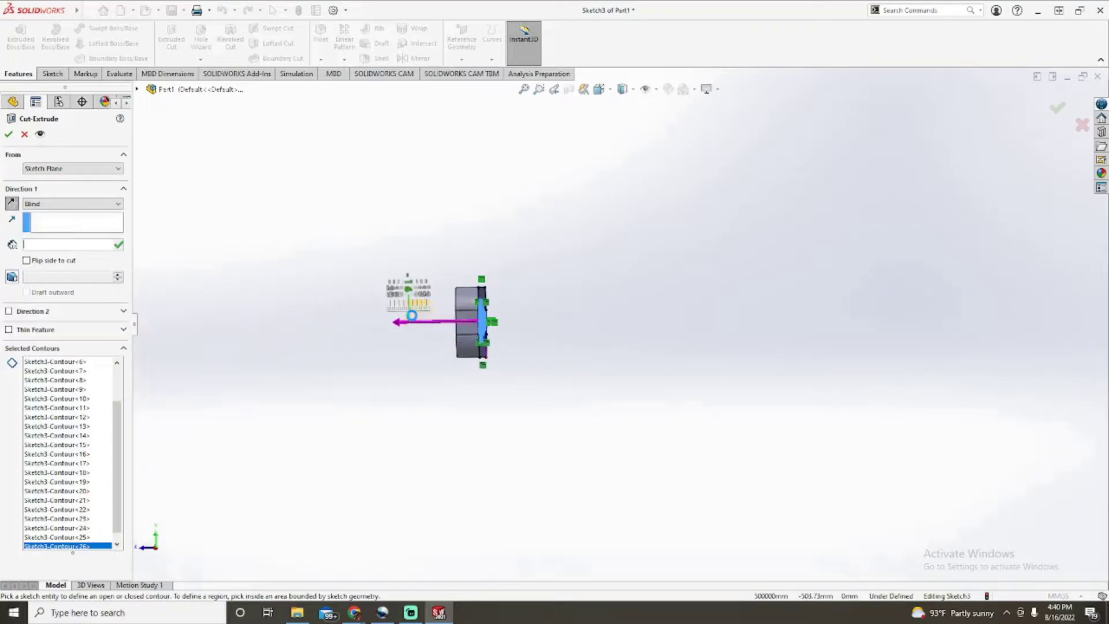
pyautogui.click(44, 245)
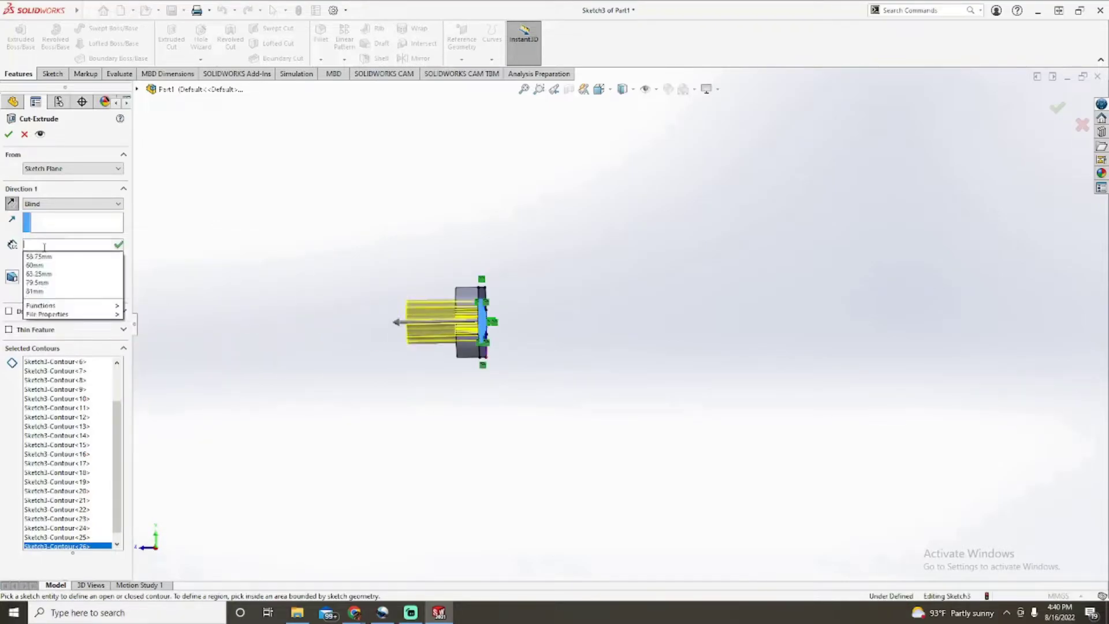
pyautogui.write('5.00')
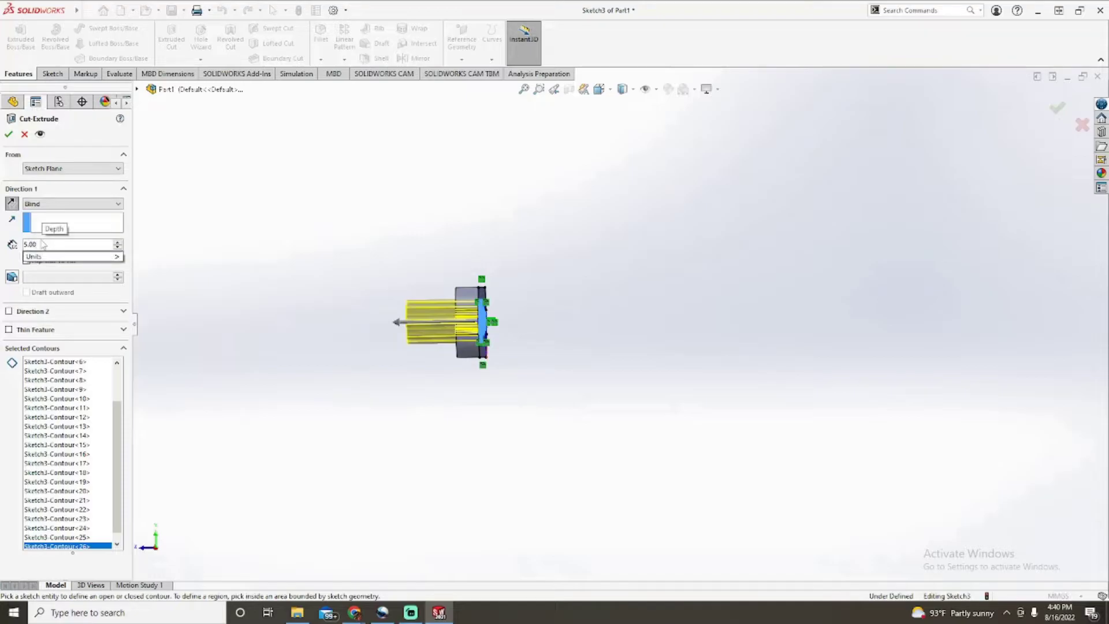
pyautogui.moveTo(427, 317); pyautogui.dragTo(607, 317, button='middle')
pyautogui.scroll(-5, 607, 317)
pyautogui.moveTo(944, 293); pyautogui.dragTo(799, 287, button='middle')
pyautogui.moveTo(841, 346); pyautogui.dragTo(809, 309, button='middle')
pyautogui.moveTo(552, 383); pyautogui.dragTo(729, 434, button='middle')
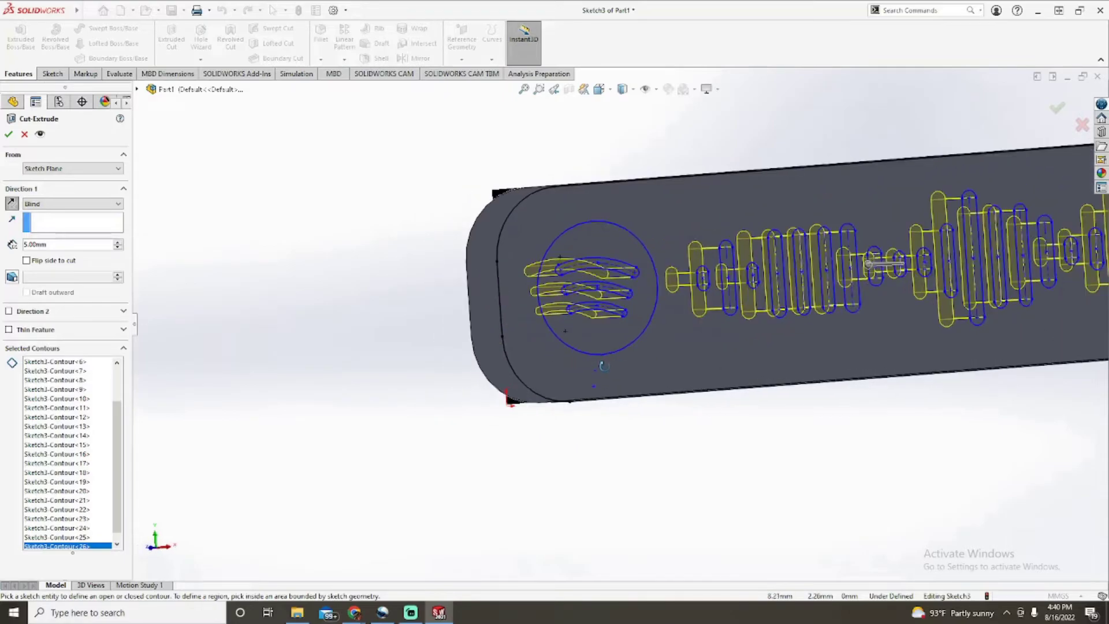
pyautogui.moveTo(1010, 301); pyautogui.dragTo(633, 286, button='middle')
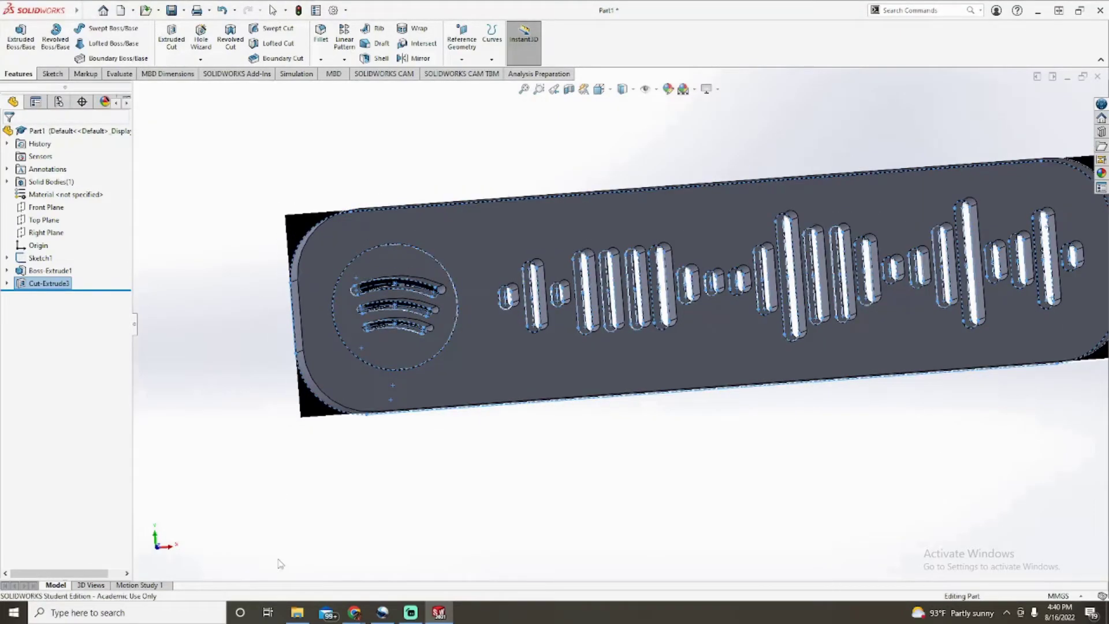
# Face the plate from the front and toggle the reference picture's sketch off and on to check the cutouts.
pyautogui.hotkey('ctrl', '1')
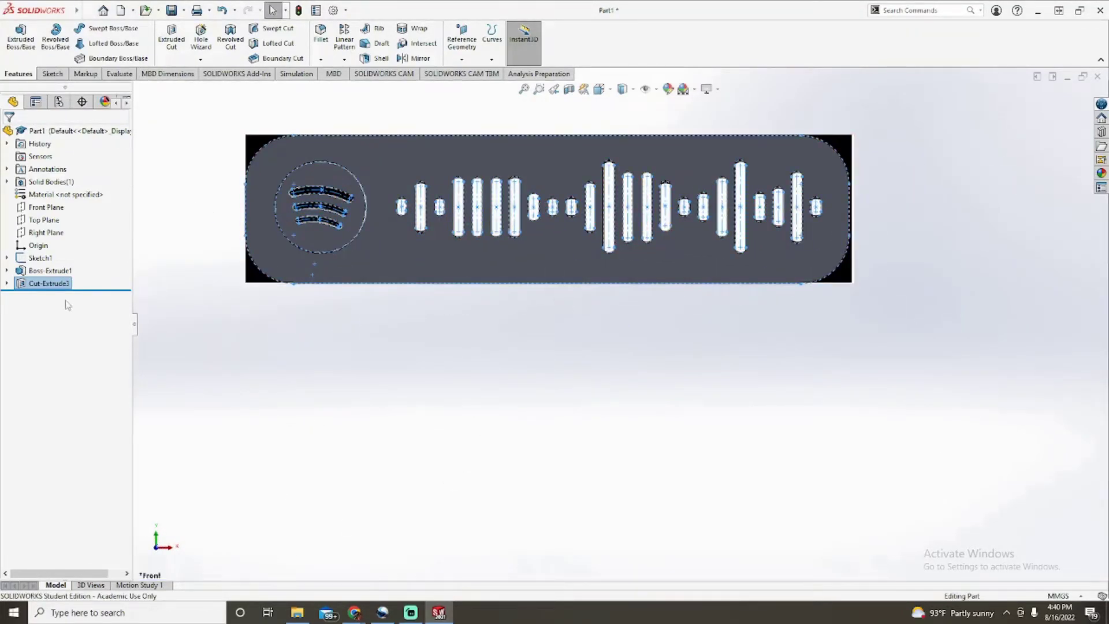
pyautogui.rightClick(33, 258)
pyautogui.click(49, 243)
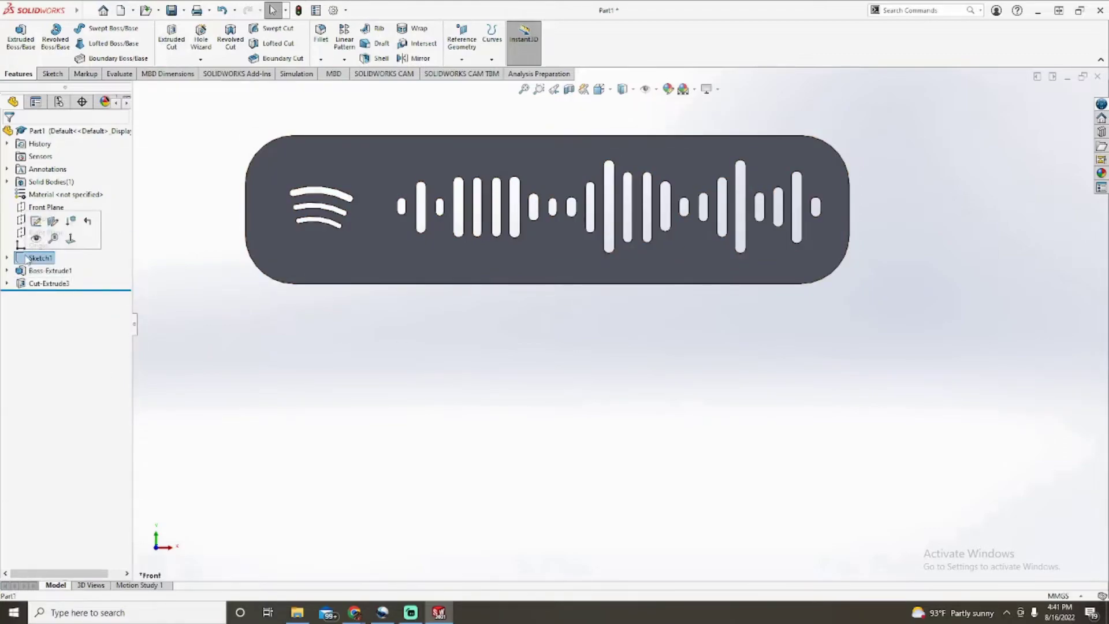
# Open the sketch behind the logo and bar cut for editing.
pyautogui.click(49, 284)
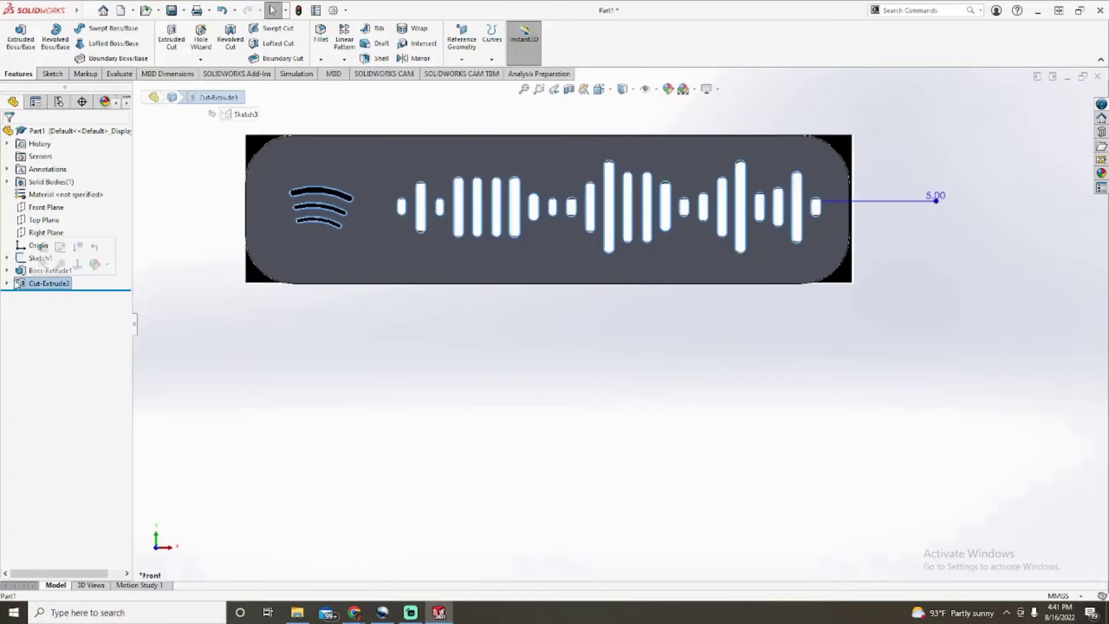
pyautogui.click(52, 297)
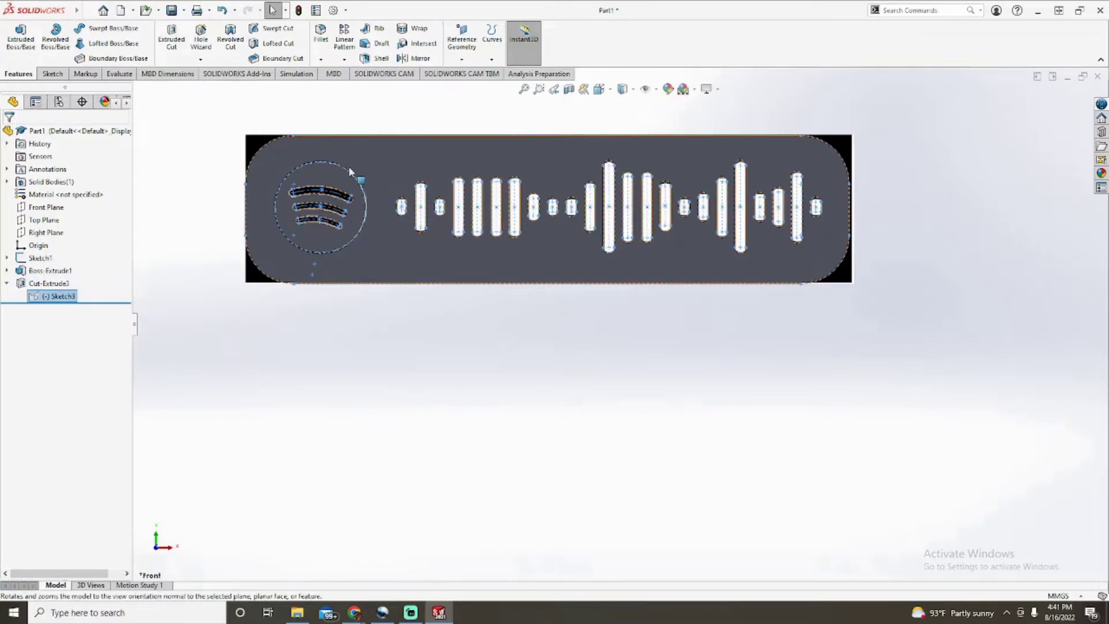
pyautogui.scroll(-3, 337, 226)
pyautogui.rightClick(53, 297)
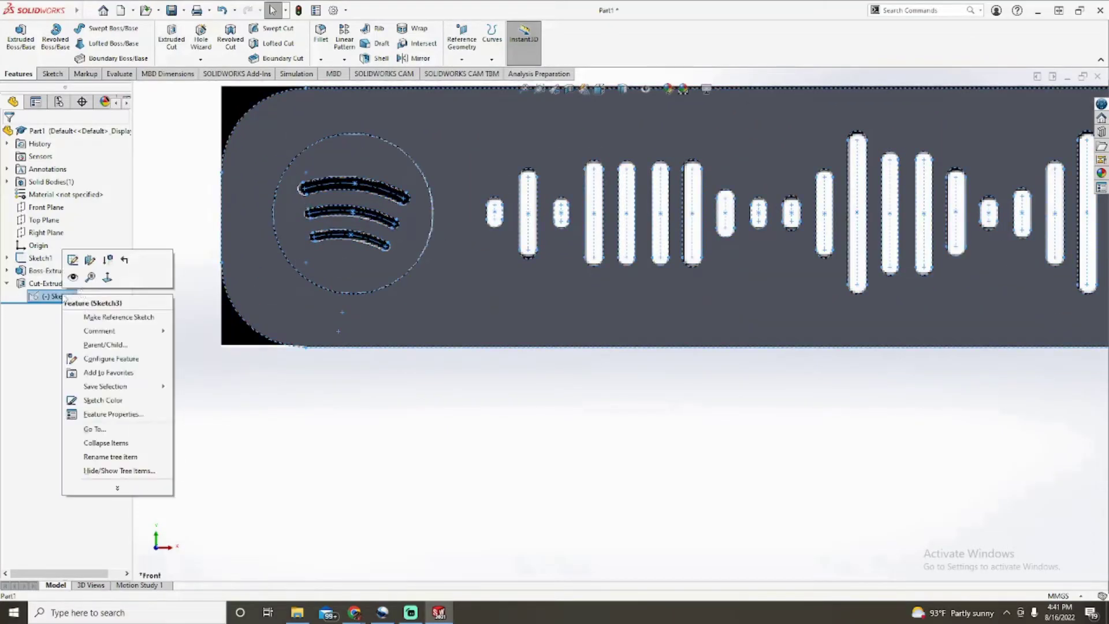
pyautogui.click(73, 260)
# Copy the circle around the three curved logo slots and exit the sketch.
pyautogui.hotkey('ctrl', 'a')
pyautogui.hotkey('ctrl', 'c')
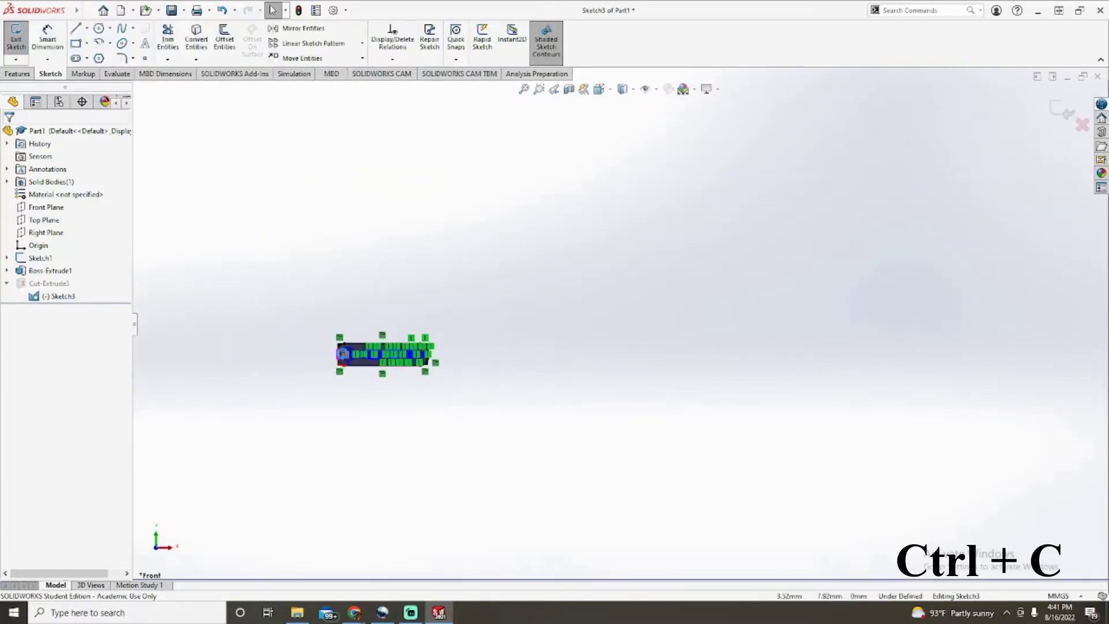
pyautogui.scroll(-3, 468, 343)
pyautogui.click(564, 305)
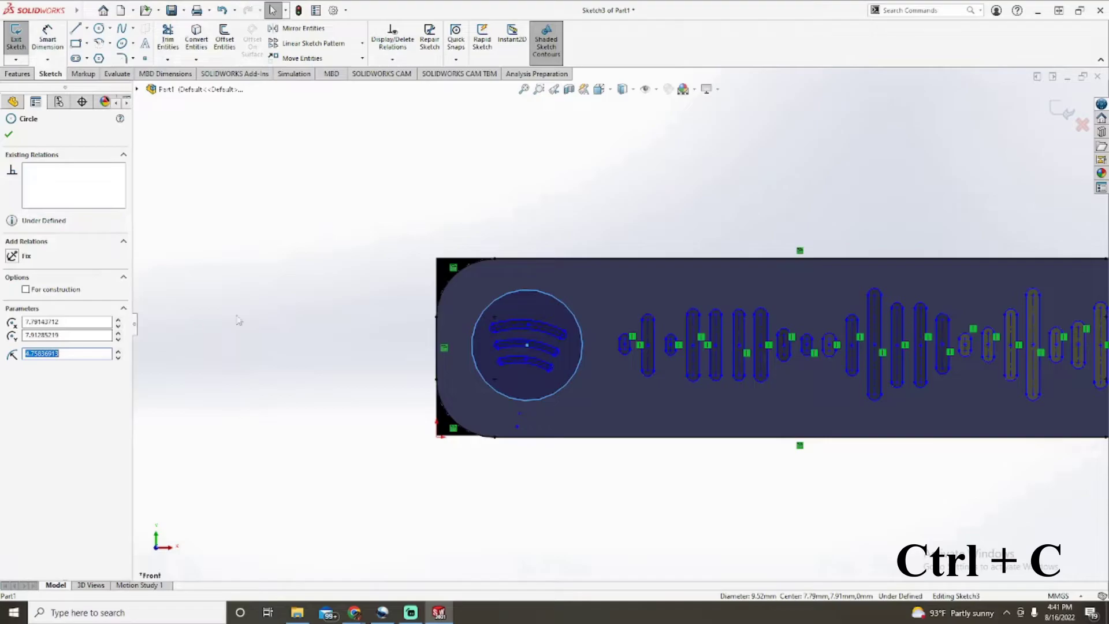
pyautogui.click(8, 134)
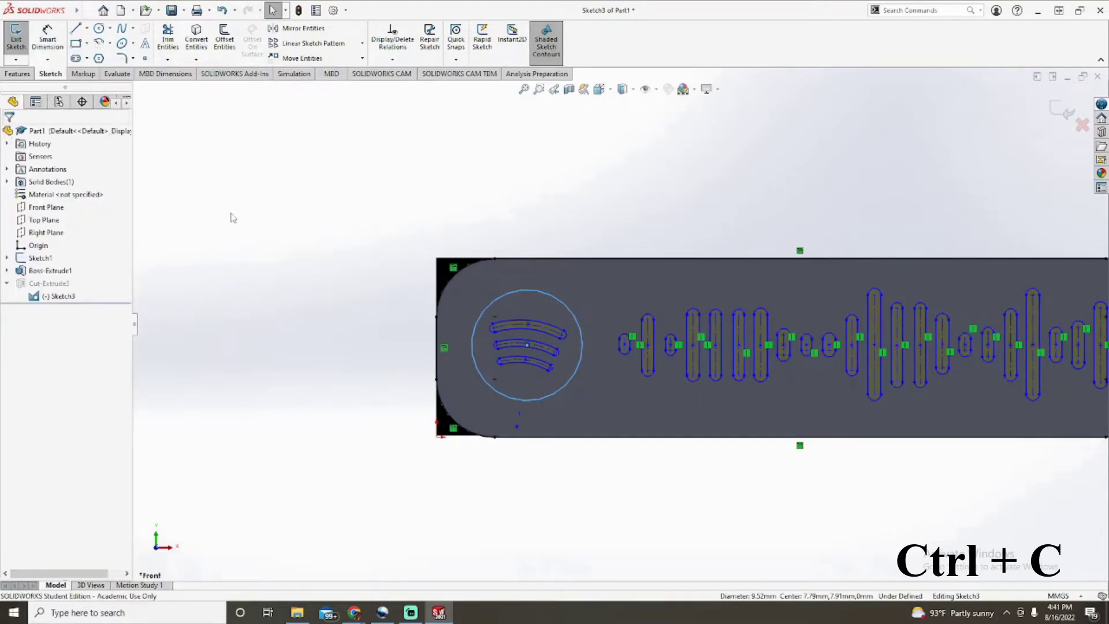
pyautogui.click(18, 74)
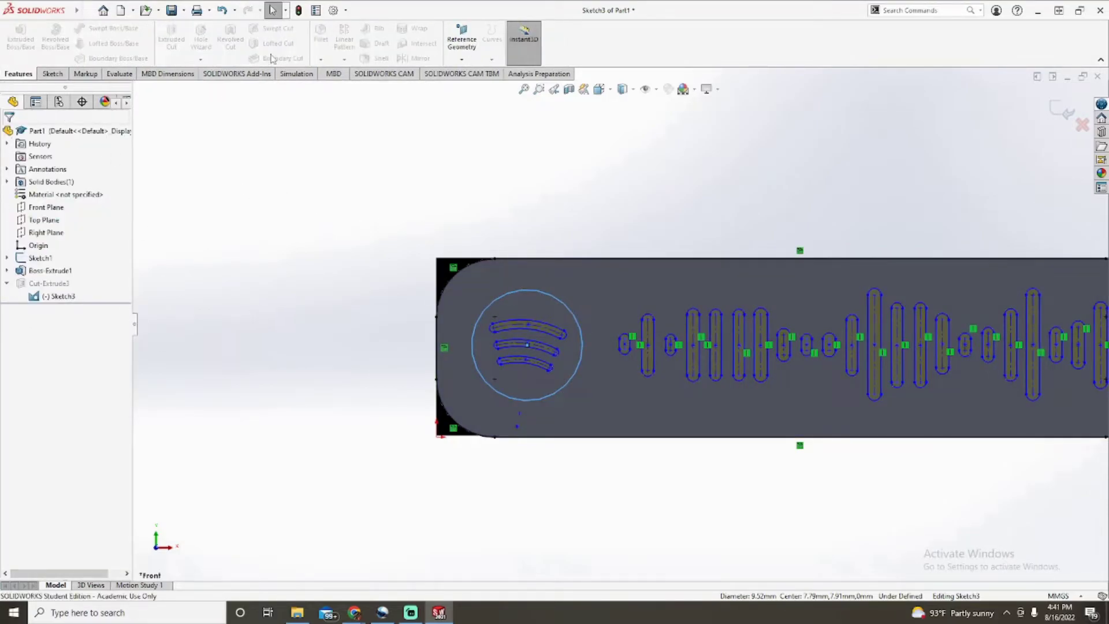
pyautogui.click(49, 73)
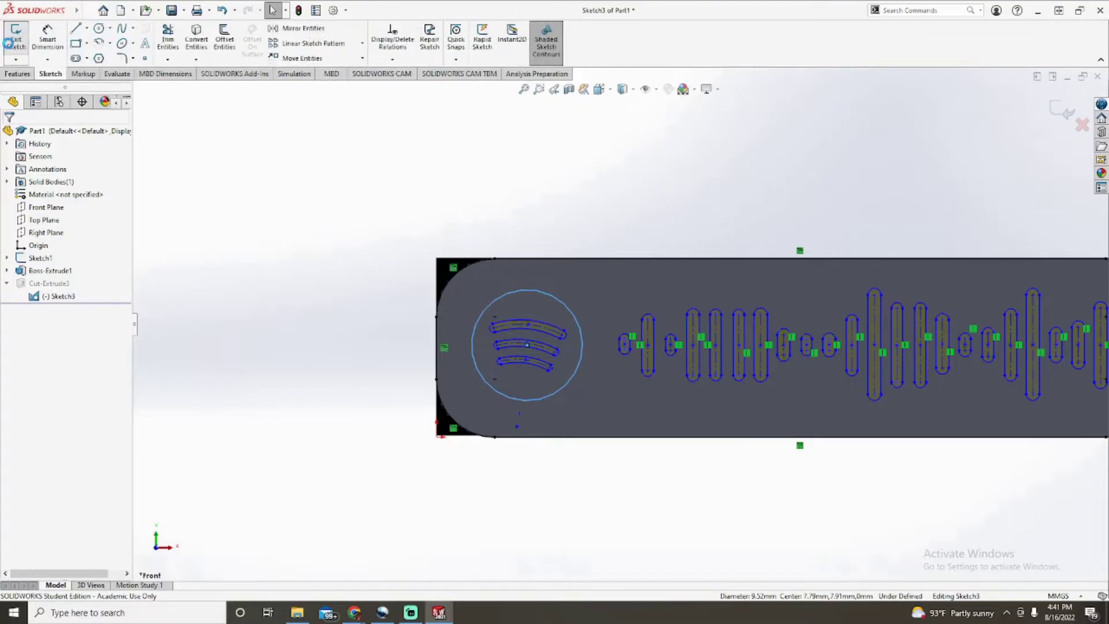
pyautogui.click(16, 34)
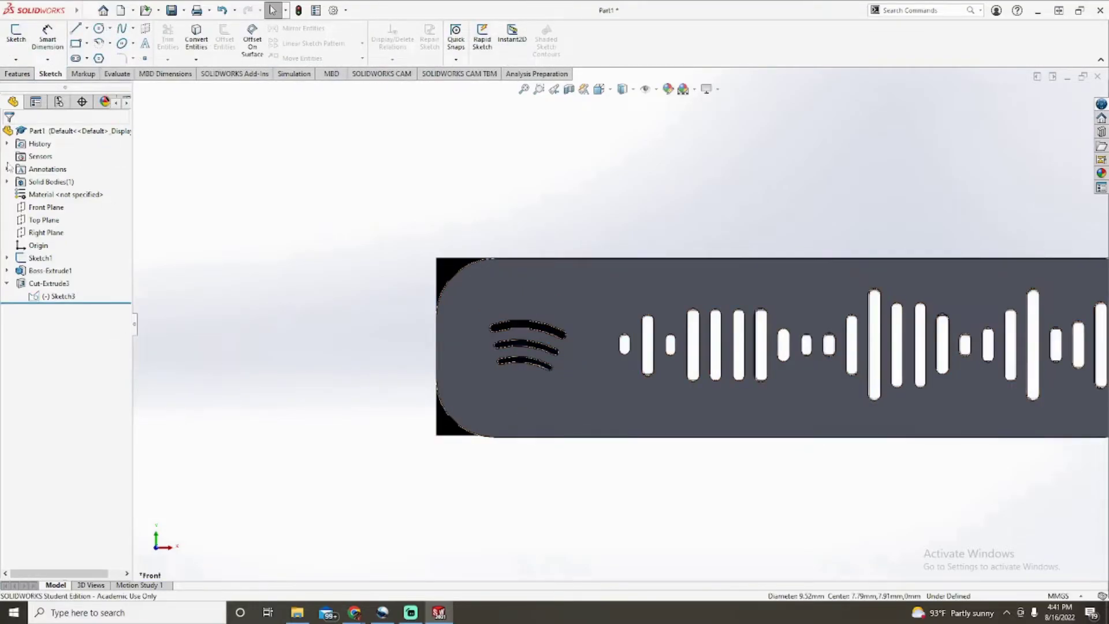
# Start a sketch on the plate's front face, paste the copied circle and centre it over the three curved logo slots.
pyautogui.click(16, 34)
pyautogui.click(518, 285)
pyautogui.scroll(-10, 364, 351)
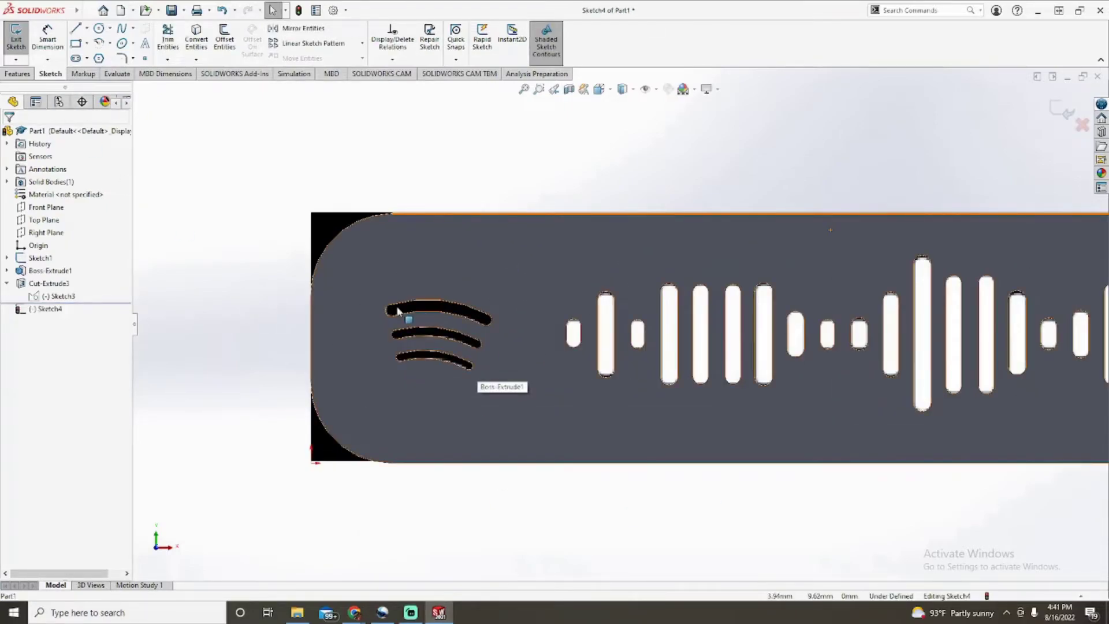
pyautogui.hotkey('ctrl', 'v')
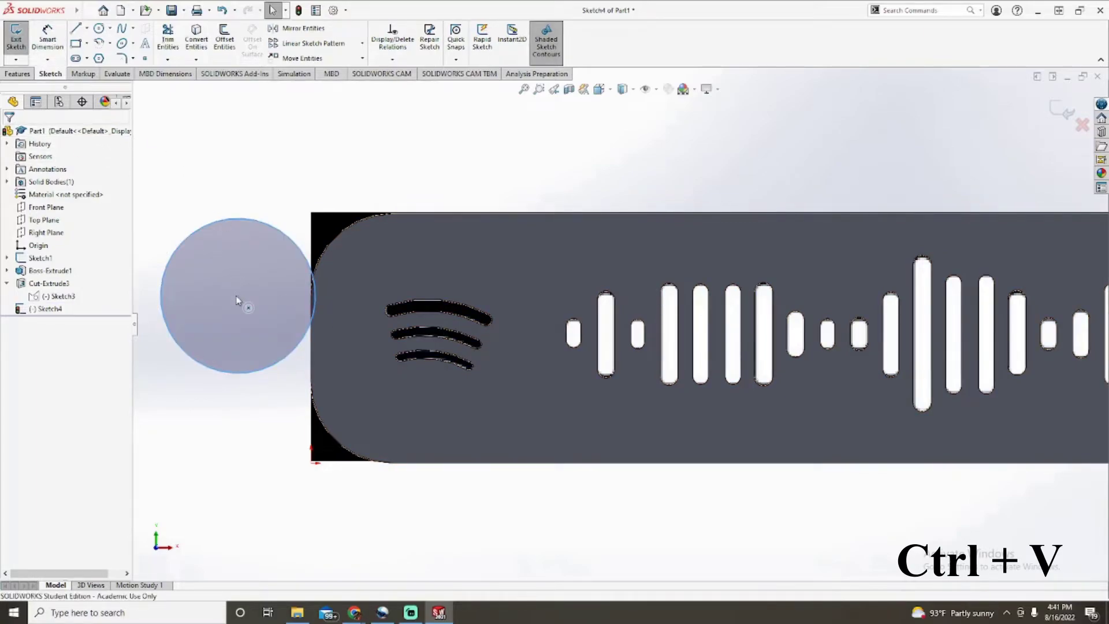
pyautogui.moveTo(238, 296); pyautogui.dragTo(435, 333)
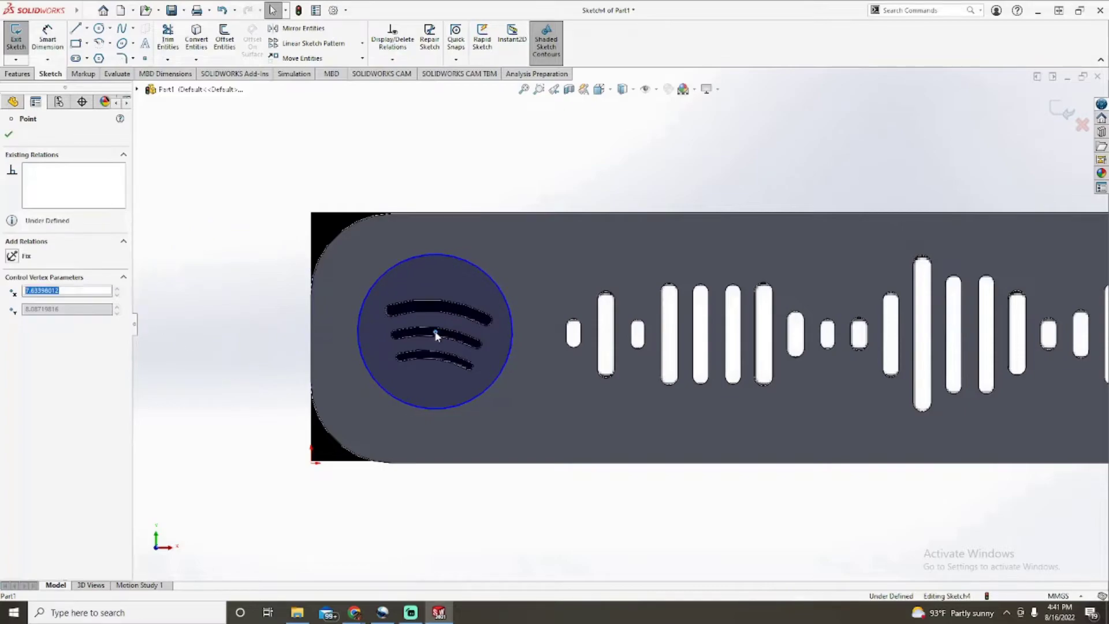
pyautogui.click(196, 343)
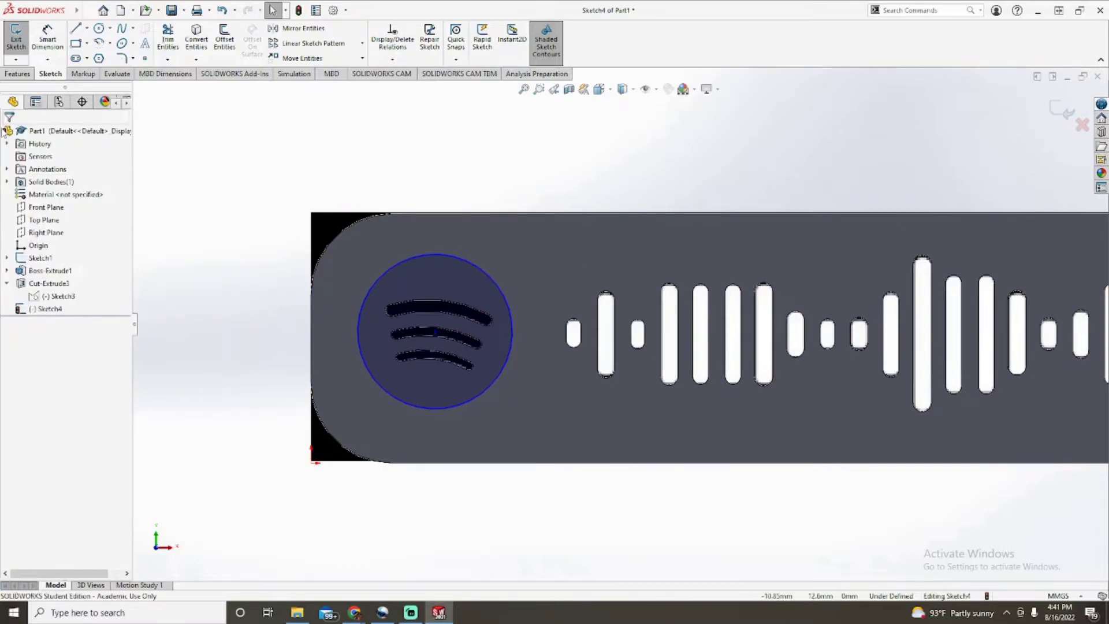
# Cut-extrude the logo circle into the front face with a blind depth of 2.00 mm.
pyautogui.click(14, 75)
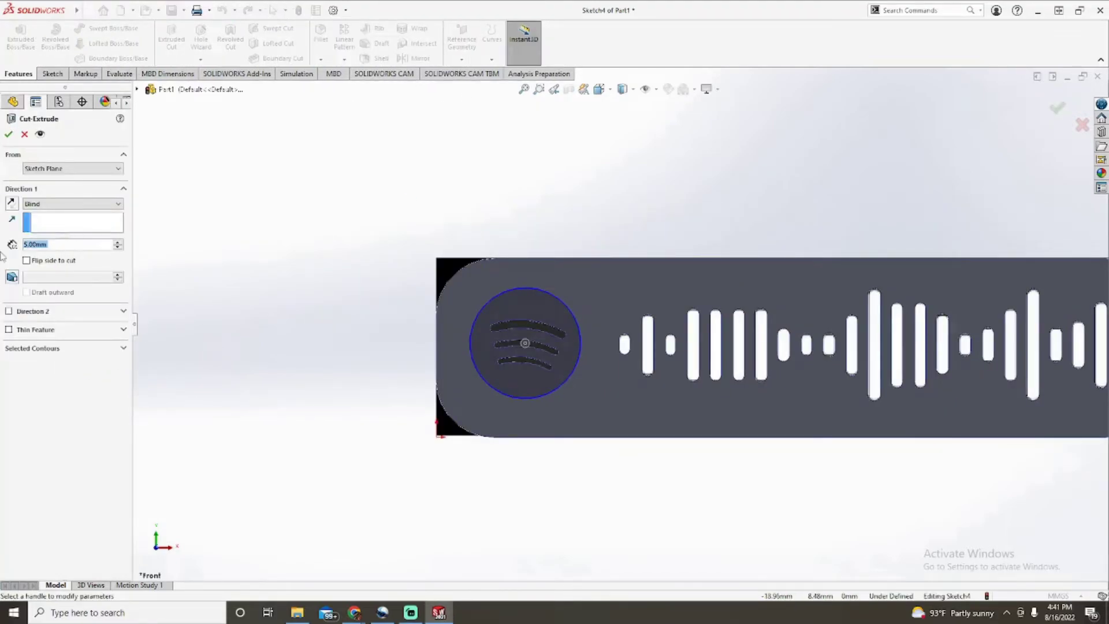
pyautogui.click(26, 245)
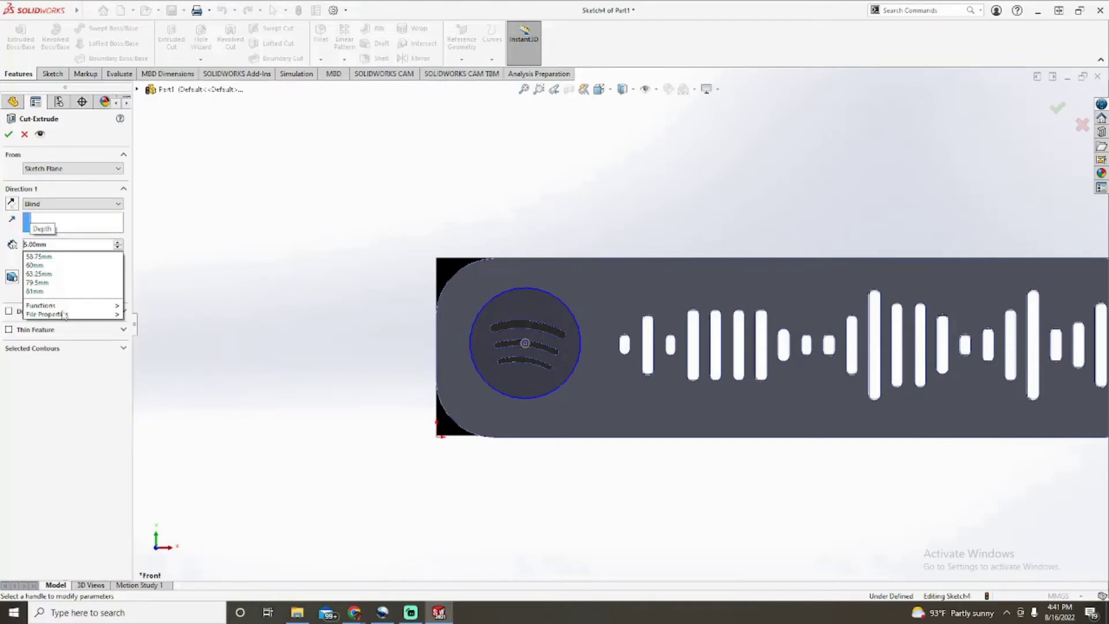
pyautogui.click(31, 244)
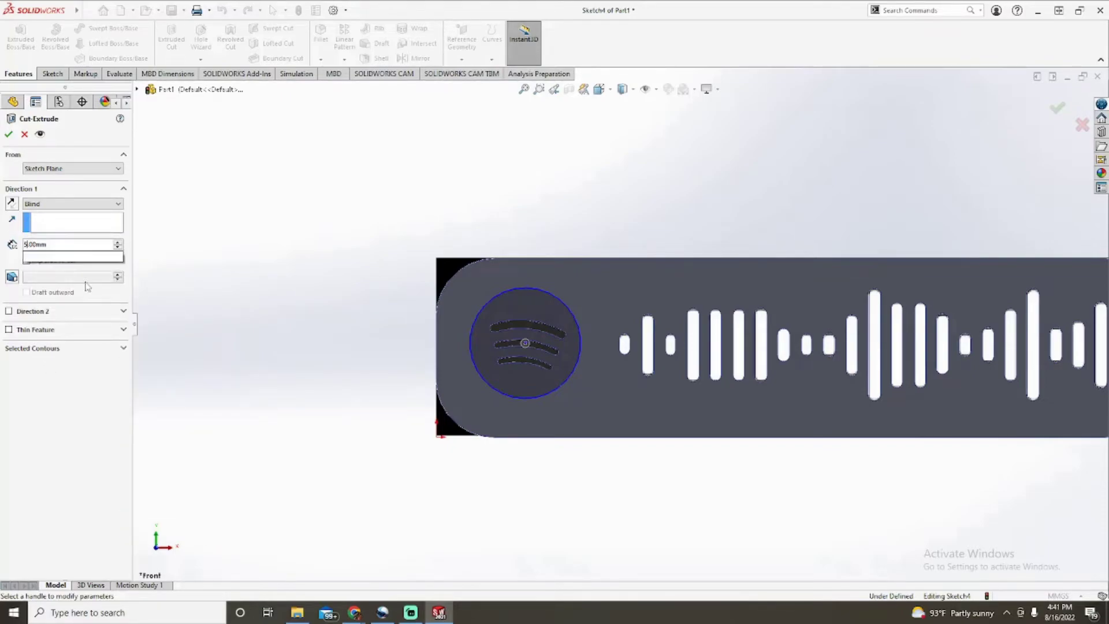
pyautogui.press('BackSpace')
pyautogui.press('BackSpace')
pyautogui.write('2')
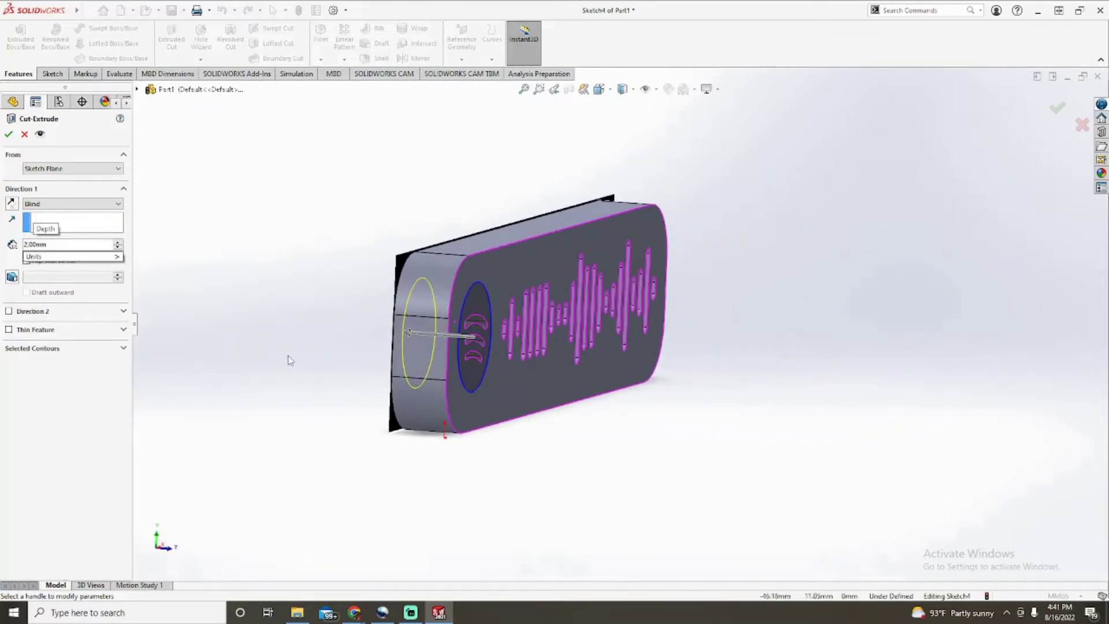
pyautogui.press('Return')
pyautogui.press('Right')
pyautogui.press('Right')
pyautogui.press('Right')
pyautogui.press('Right')
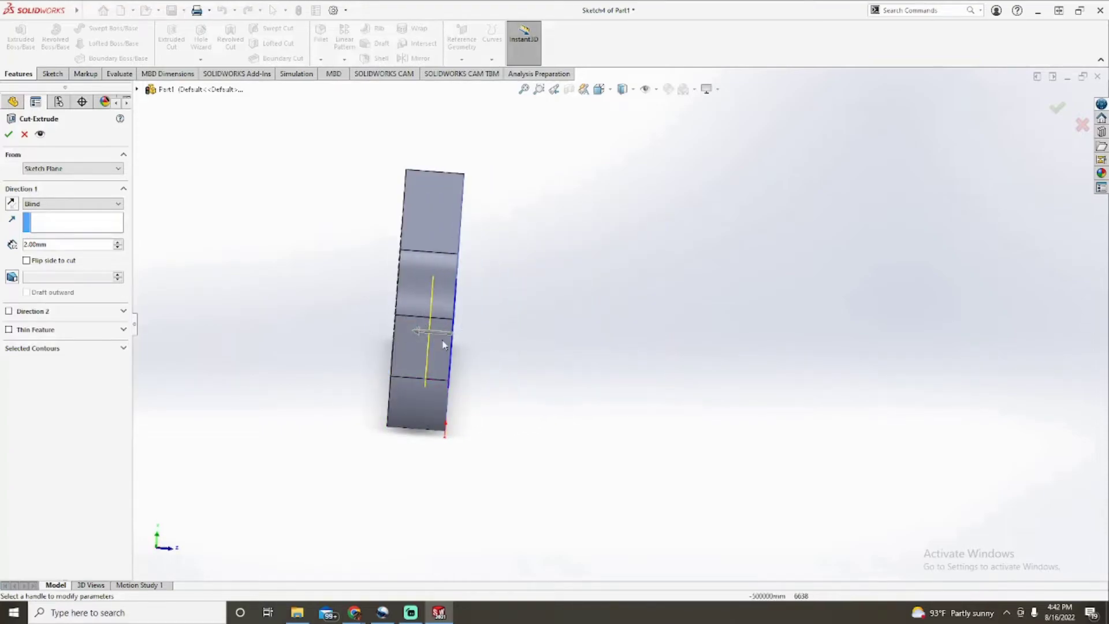
pyautogui.click(9, 136)
# Start a sketch on the plate's back face.
pyautogui.moveTo(324, 396); pyautogui.dragTo(359, 388, button='middle')
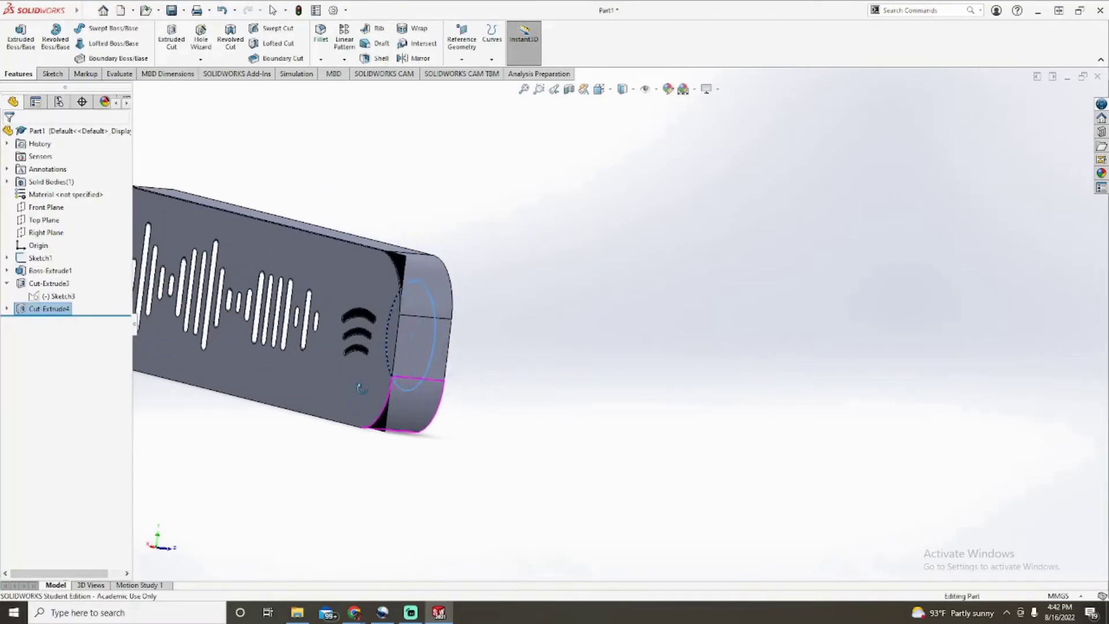
pyautogui.press('space')
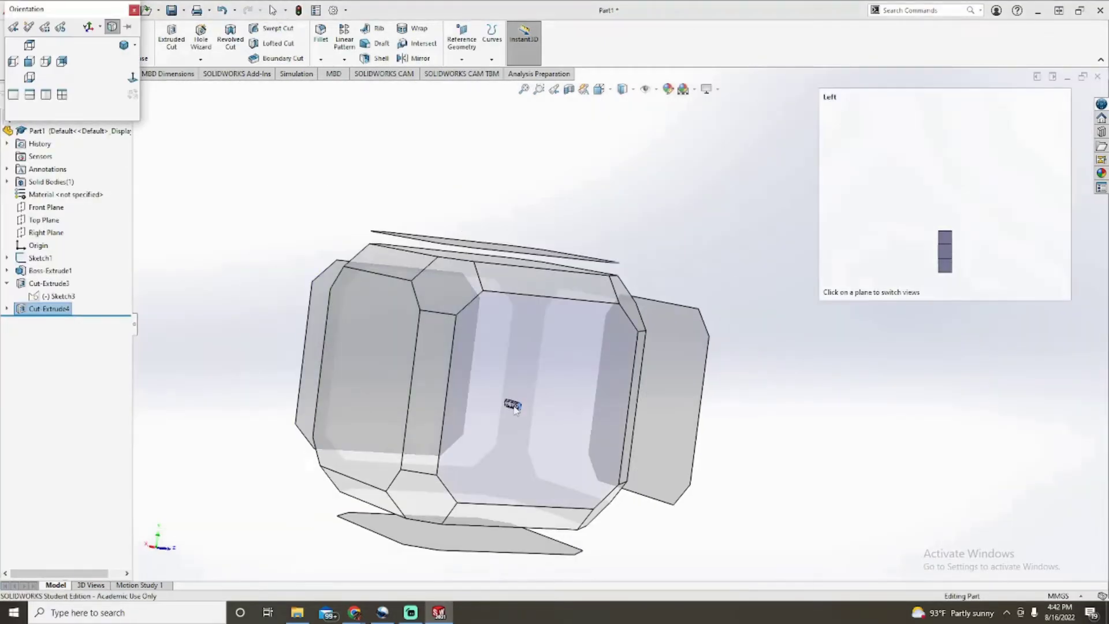
pyautogui.click(401, 383)
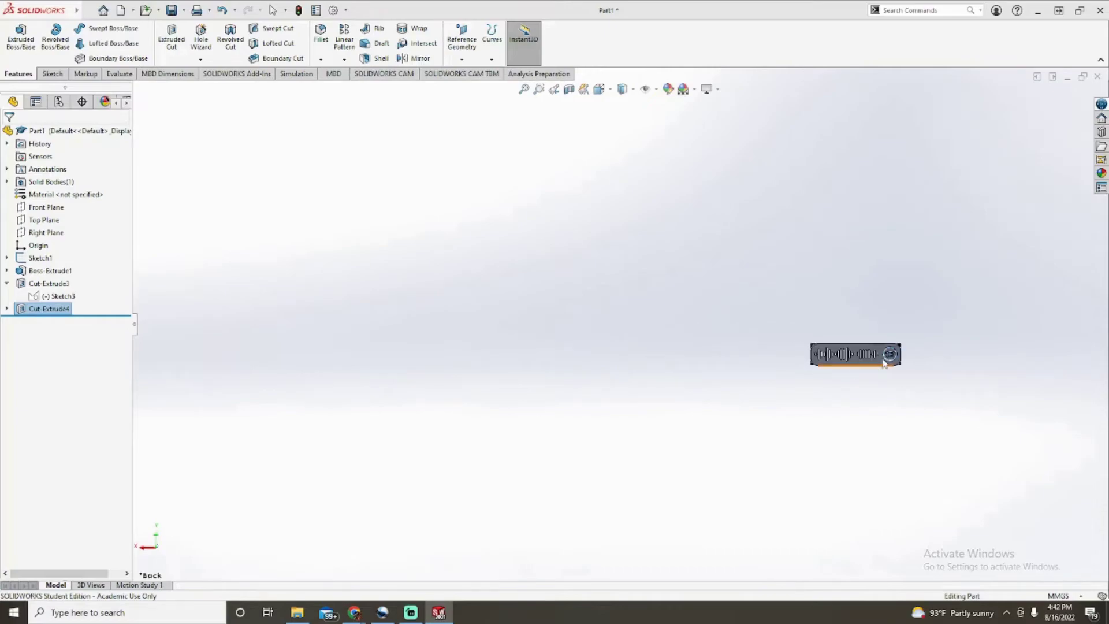
pyautogui.scroll(-5, 878, 355)
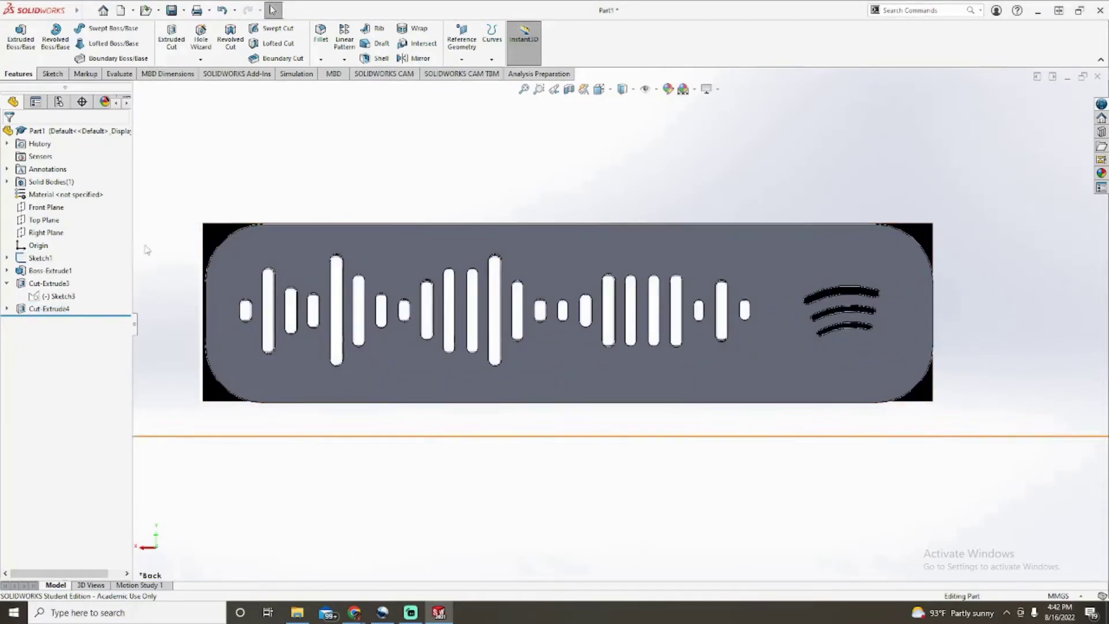
pyautogui.click(51, 74)
pyautogui.click(16, 36)
pyautogui.click(797, 265)
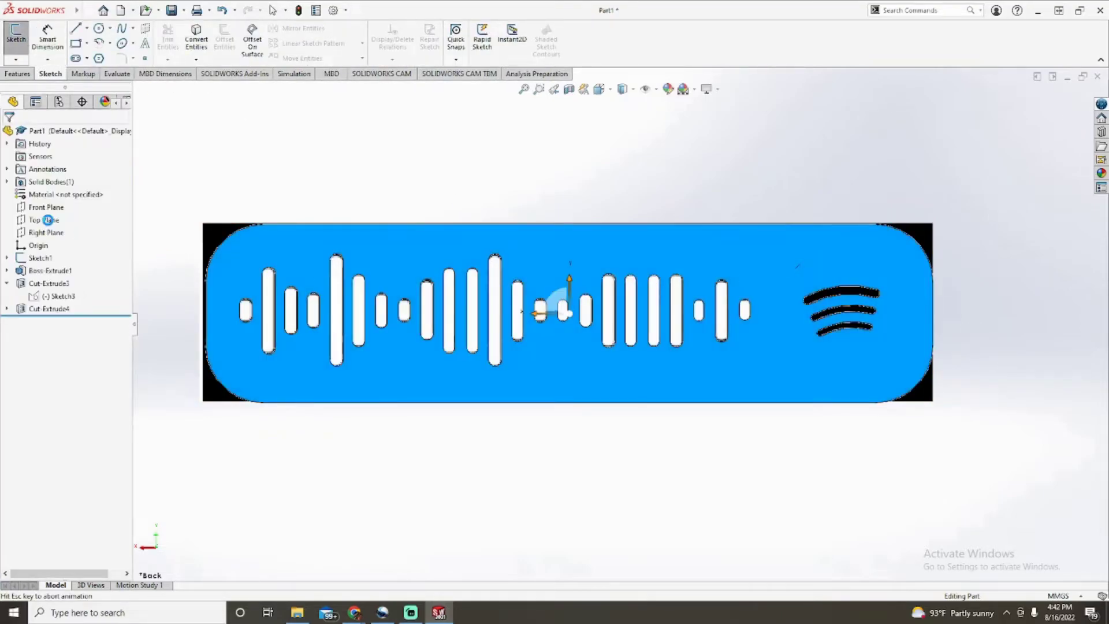
pyautogui.scroll(-4, 760, 364)
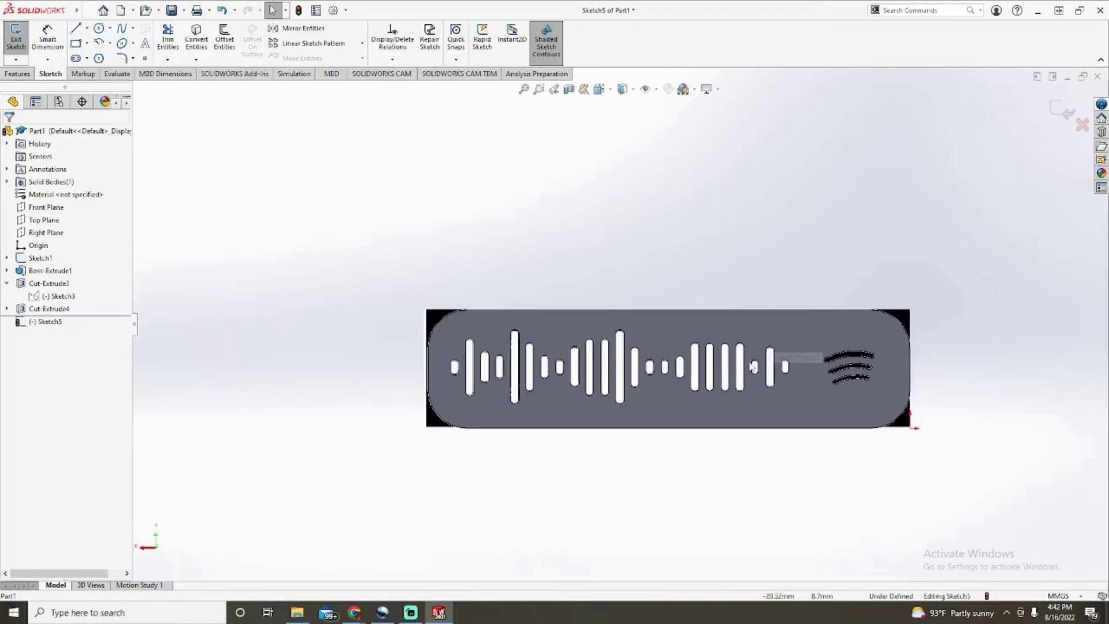
pyautogui.scroll(-2, 760, 364)
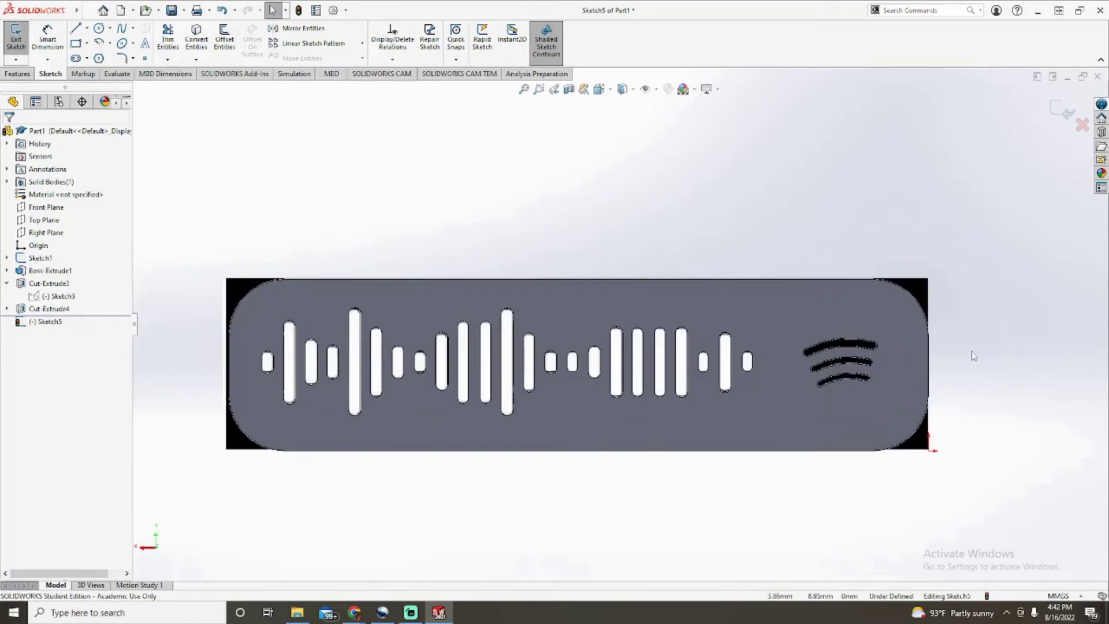
# Paste the copied circle into the back-face sketch and move its centre onto the middle curved logo slot.
pyautogui.click(972, 352)
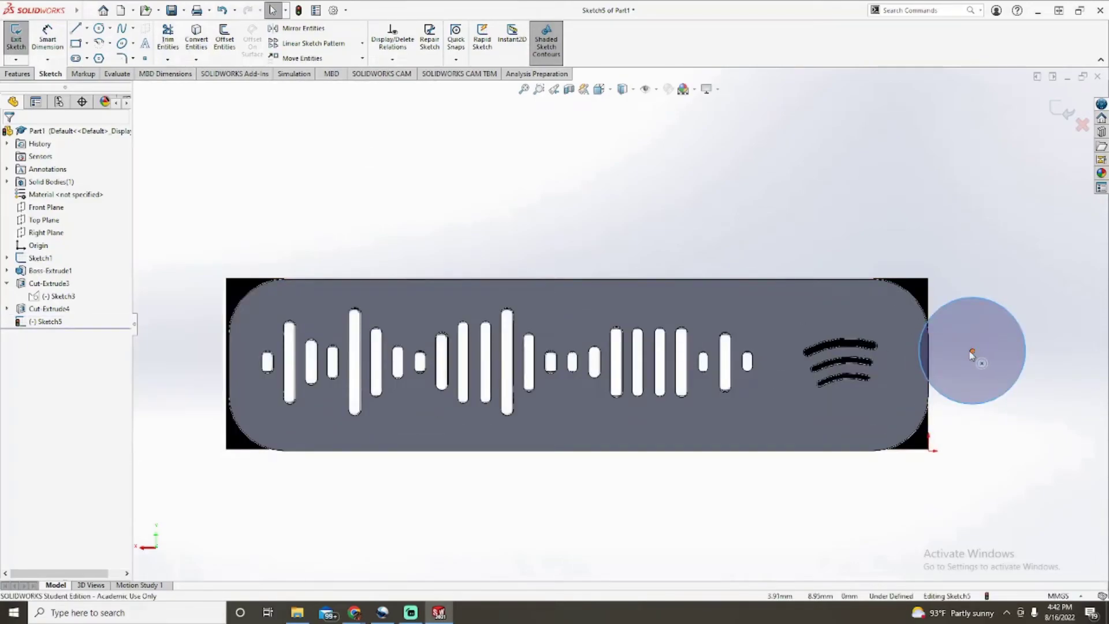
pyautogui.click(842, 362)
pyautogui.scroll(-2, 901, 364)
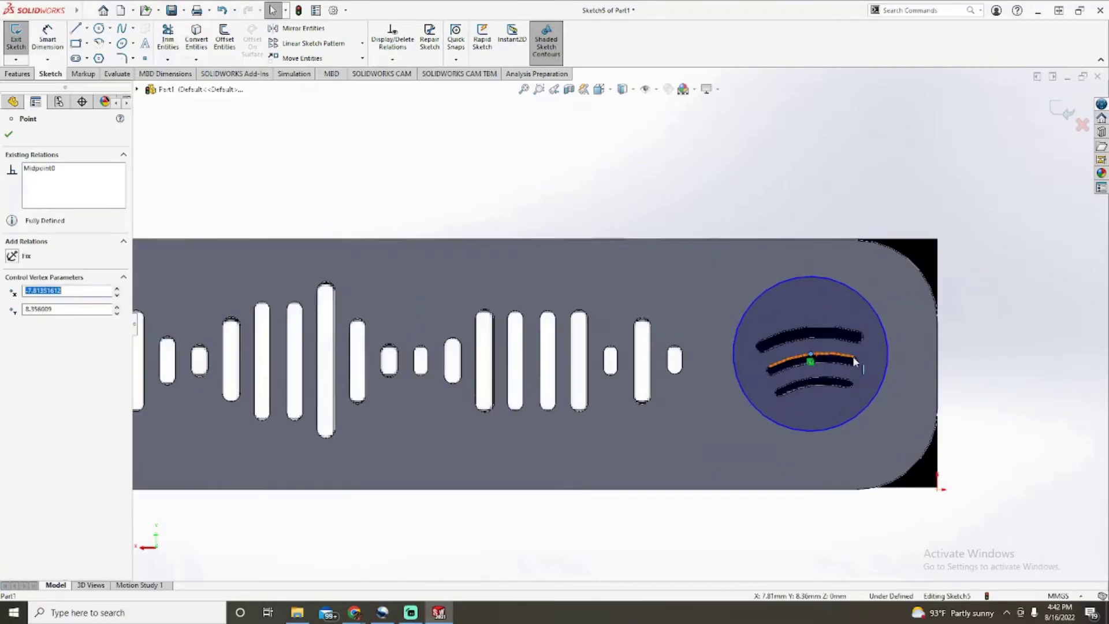
# Delete the Midpoint relation from the circle's centre and shift the circle slightly so it surrounds the three logo slots evenly.
pyautogui.scroll(-1, 854, 360)
pyautogui.moveTo(780, 358); pyautogui.dragTo(790, 339)
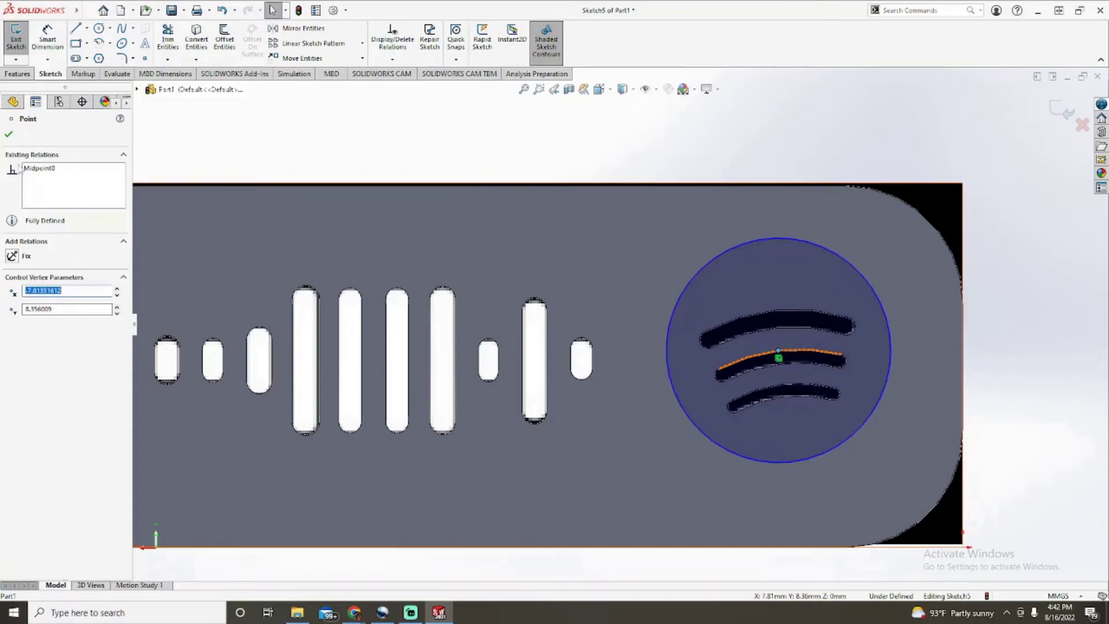
pyautogui.click(39, 168)
pyautogui.rightClick(46, 173)
pyautogui.click(87, 190)
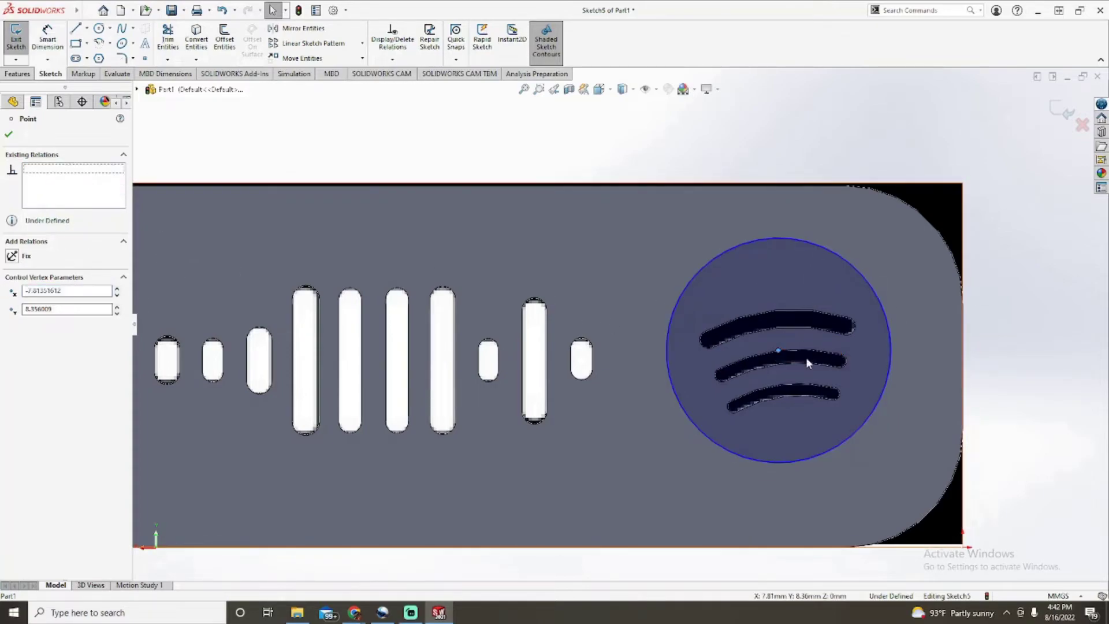
pyautogui.moveTo(789, 348)
pyautogui.mouseDown()
pyautogui.moveTo(754, 402)
pyautogui.moveTo(787, 371)
pyautogui.moveTo(781, 352)
pyautogui.moveTo(787, 364)
pyautogui.moveTo(777, 361)
pyautogui.mouseUp()
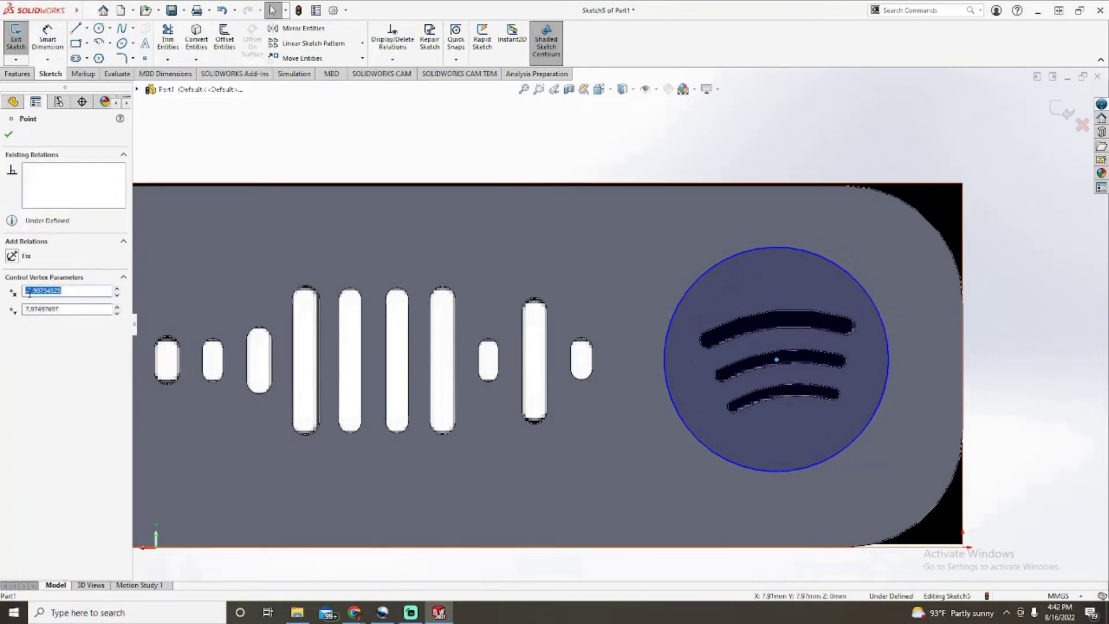
pyautogui.click(9, 134)
# Cut-extrude the logo circle into the back face with a blind depth of 1.00 mm.
pyautogui.click(87, 10)
pyautogui.click(26, 74)
pyautogui.click(171, 37)
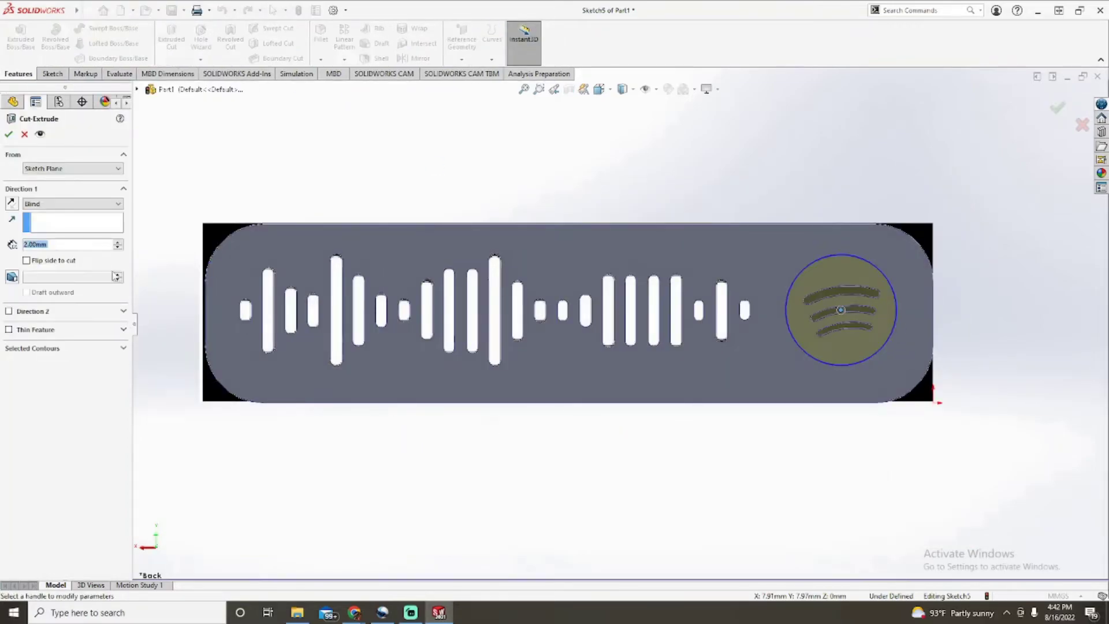
pyautogui.moveTo(1017, 318); pyautogui.dragTo(980, 317, button='middle')
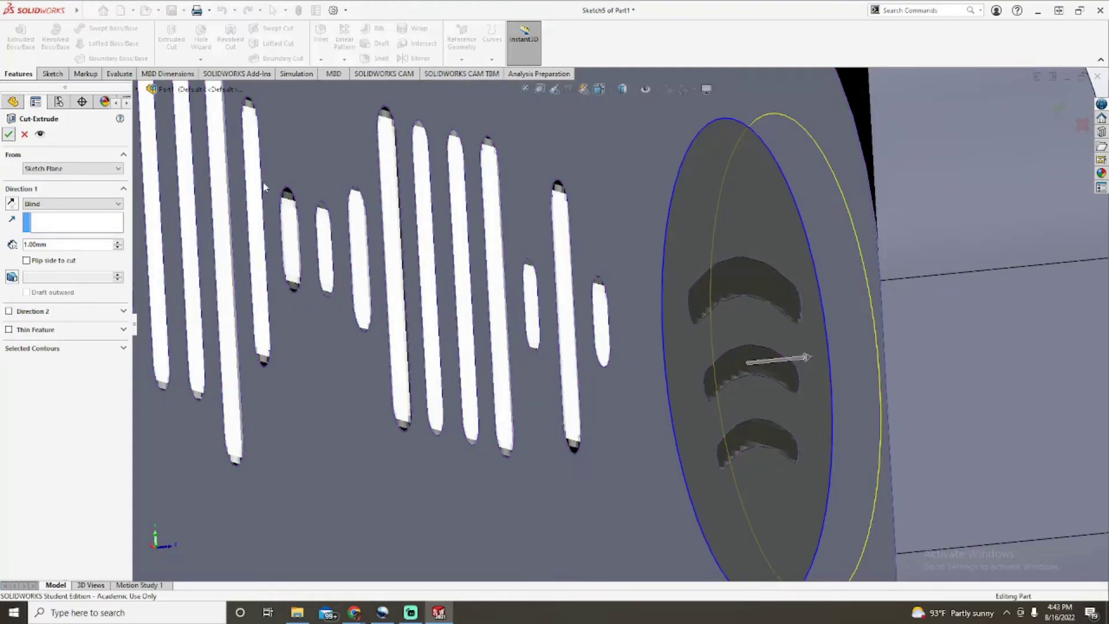
pyautogui.click(9, 134)
pyautogui.scroll(-5, 733, 305)
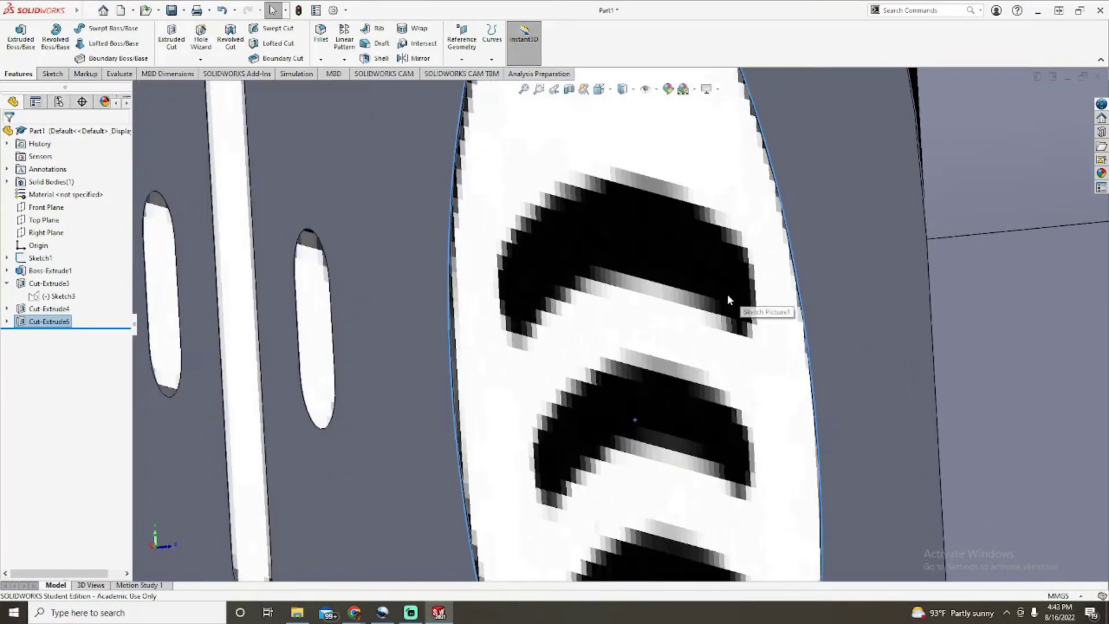
pyautogui.scroll(5, 729, 306)
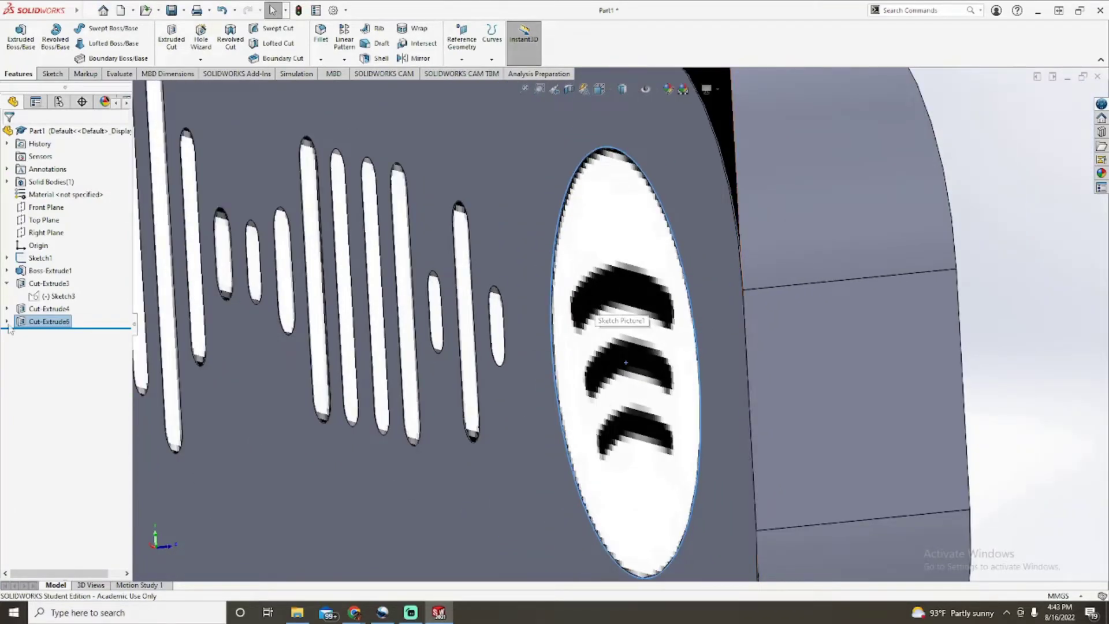
# Hide the reference picture contained in the first sketch.
pyautogui.rightClick(34, 321)
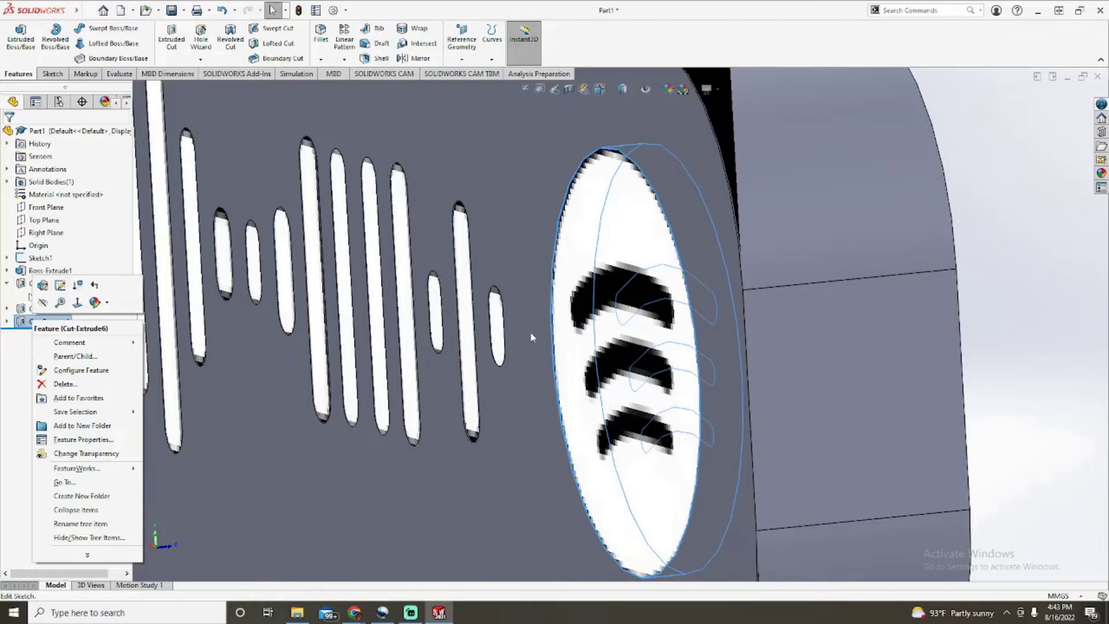
pyautogui.moveTo(532, 338); pyautogui.dragTo(577, 338, button='middle')
pyautogui.click(7, 258)
pyautogui.rightClick(58, 270)
pyautogui.click(79, 238)
pyautogui.scroll(8, 502, 347)
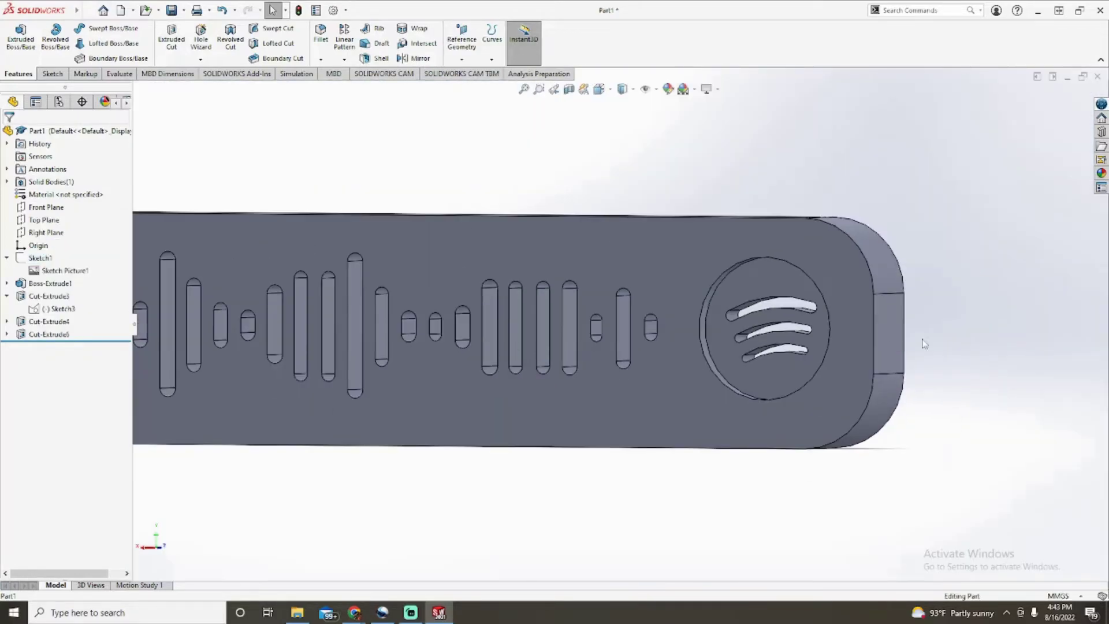
# Face the plate from the front and start a new sketch on its front face.
pyautogui.press('space')
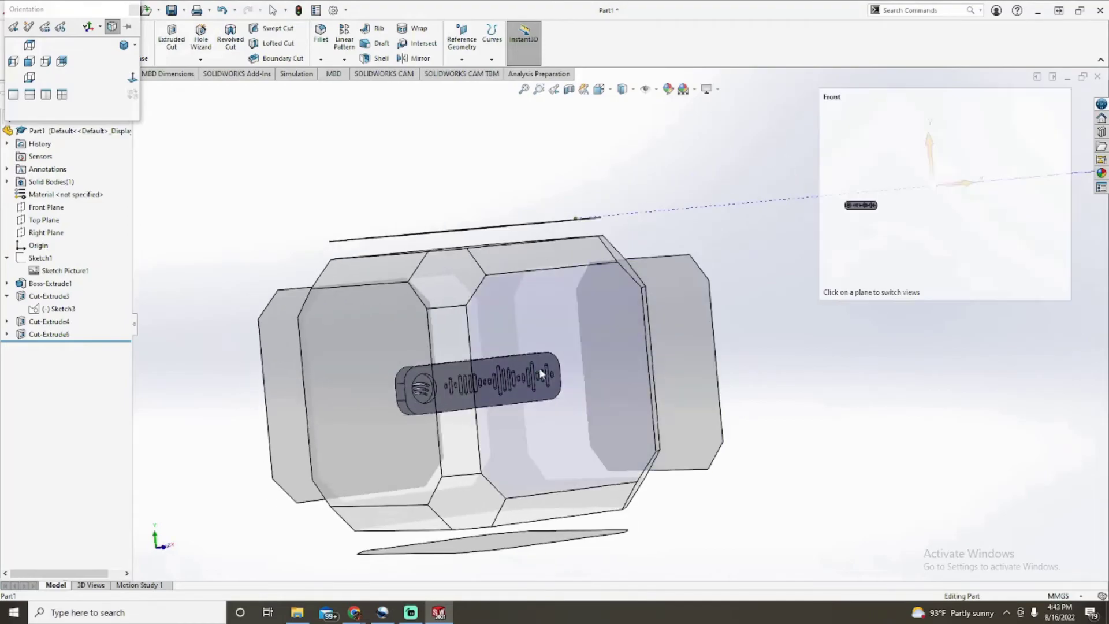
pyautogui.click(540, 374)
pyautogui.scroll(-5, 393, 370)
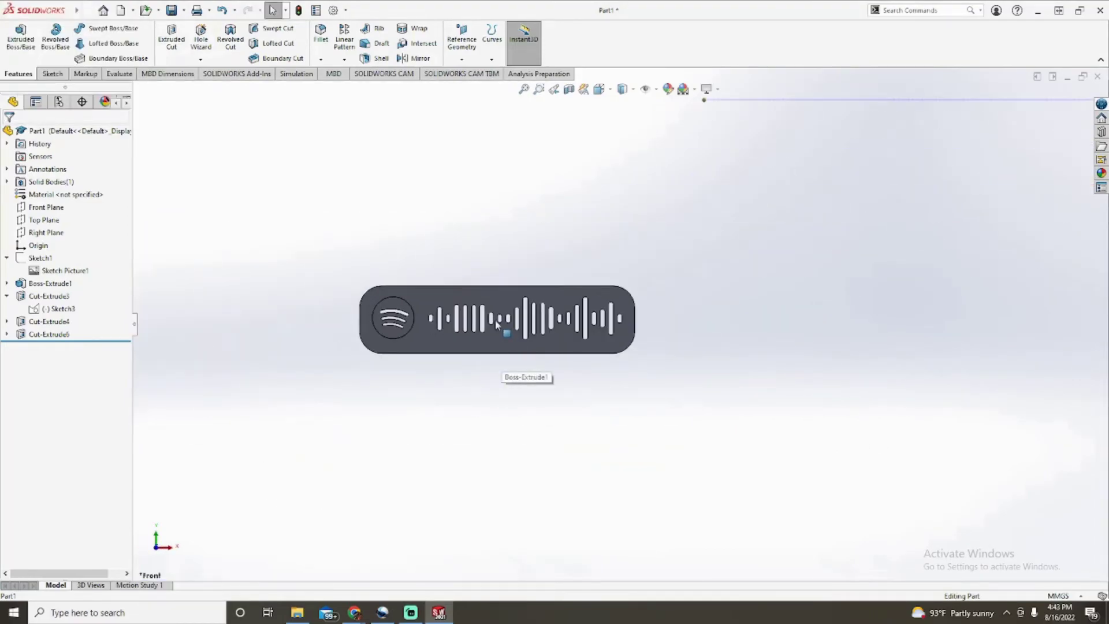
pyautogui.scroll(-3, 495, 324)
pyautogui.scroll(3, 404, 324)
pyautogui.scroll(-4, 321, 324)
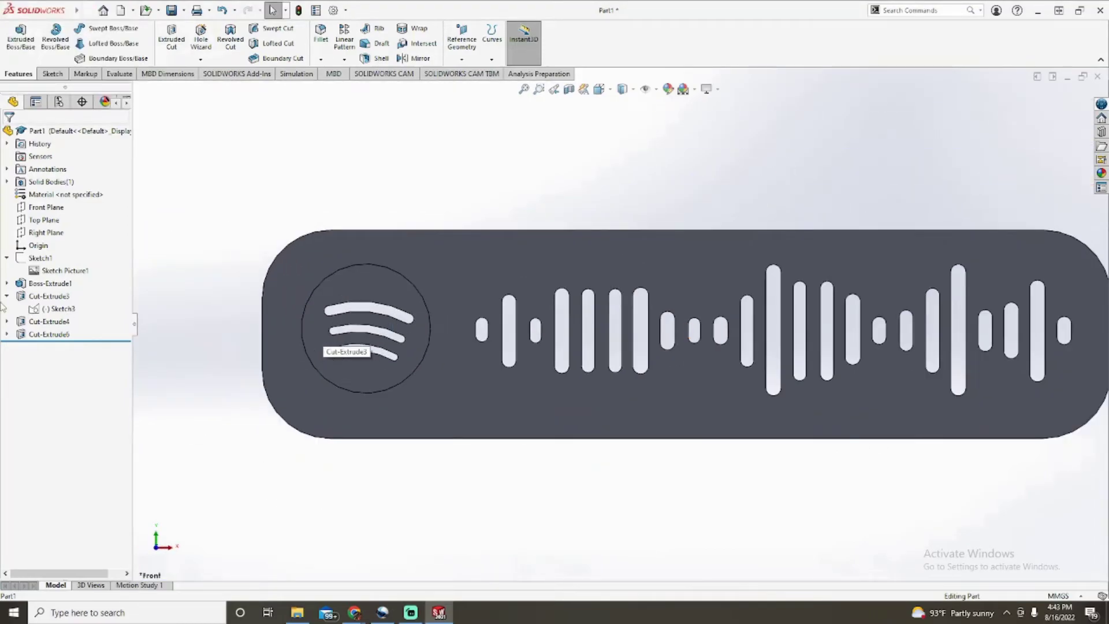
pyautogui.click(52, 74)
pyautogui.click(19, 45)
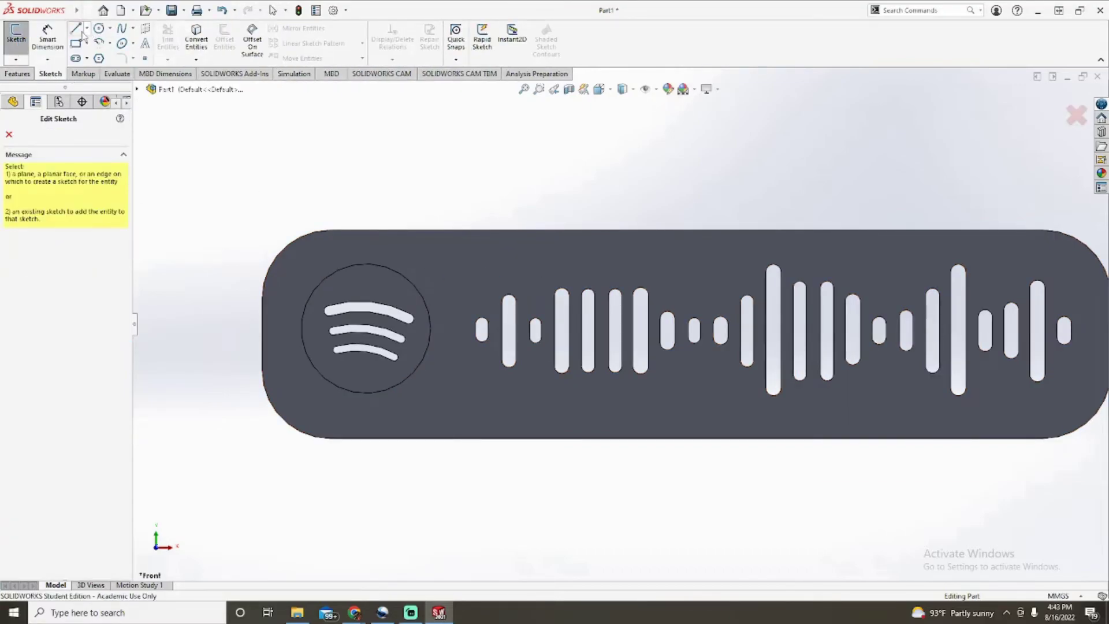
pyautogui.click(425, 241)
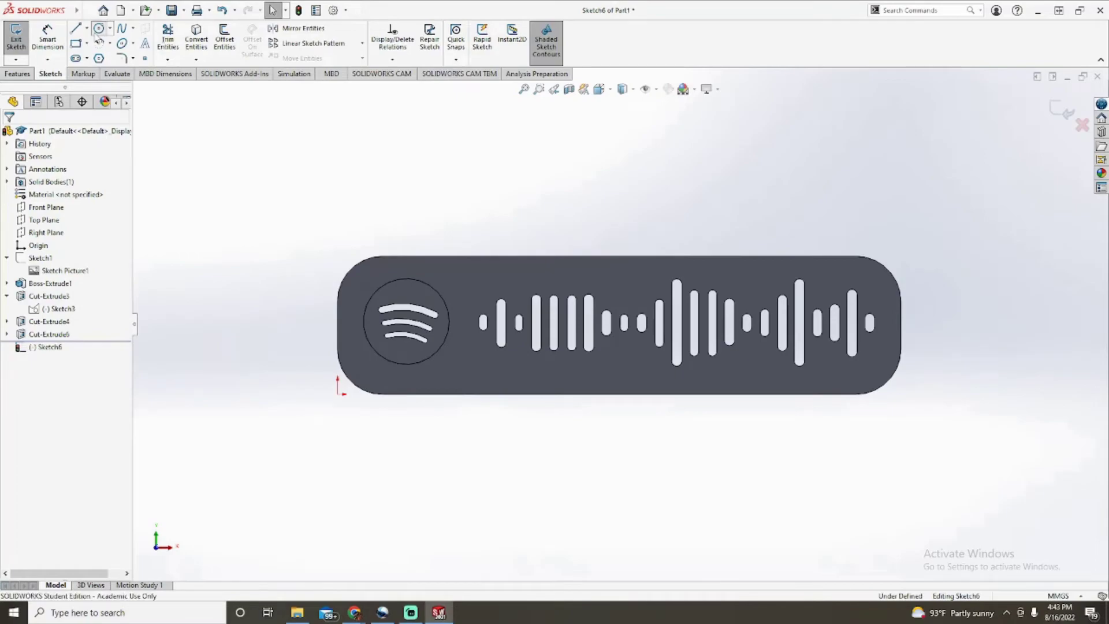
# Sketch a circle of about 1.2 mm radius and move it near the plate's lower-left rounded corner, just outside the logo circle.
pyautogui.click(98, 27)
pyautogui.scroll(-3, 356, 319)
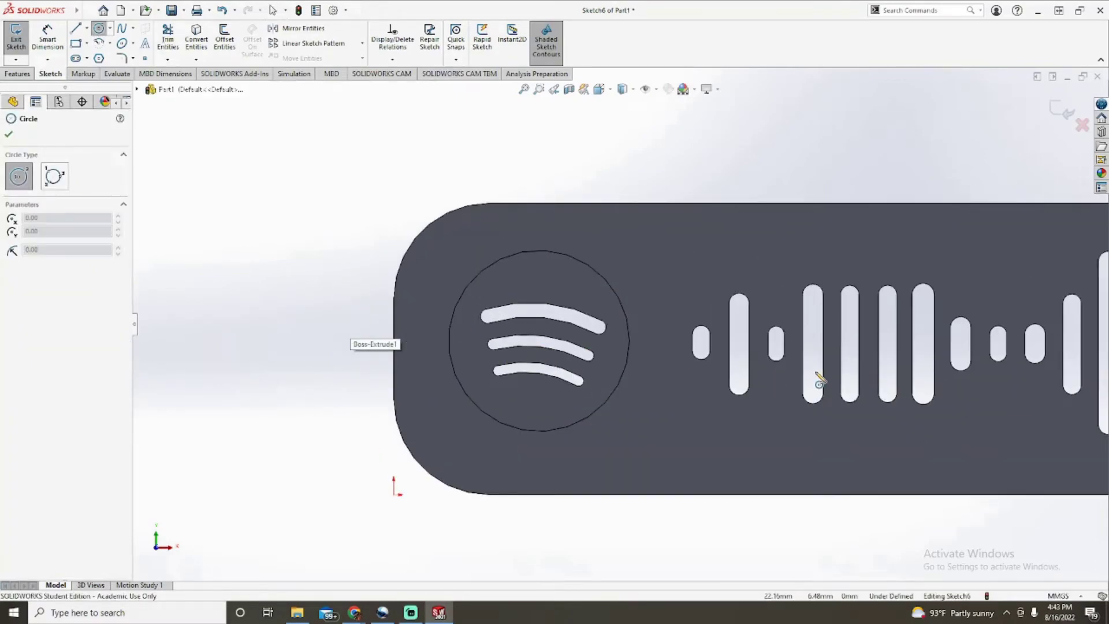
pyautogui.scroll(3, 607, 309)
pyautogui.scroll(-3, 584, 350)
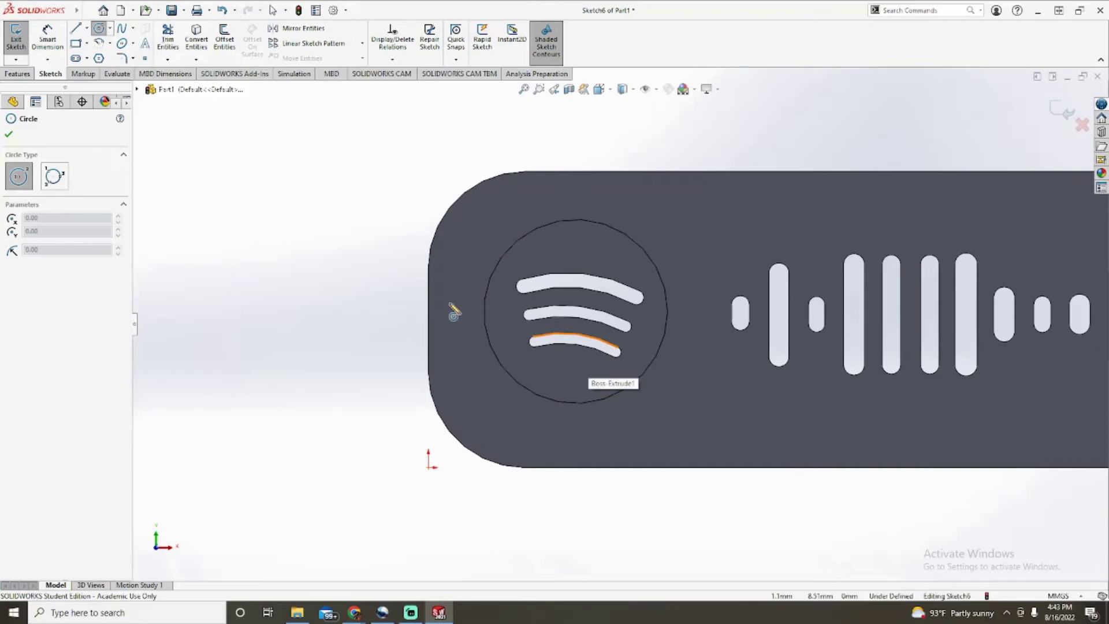
pyautogui.click(446, 297)
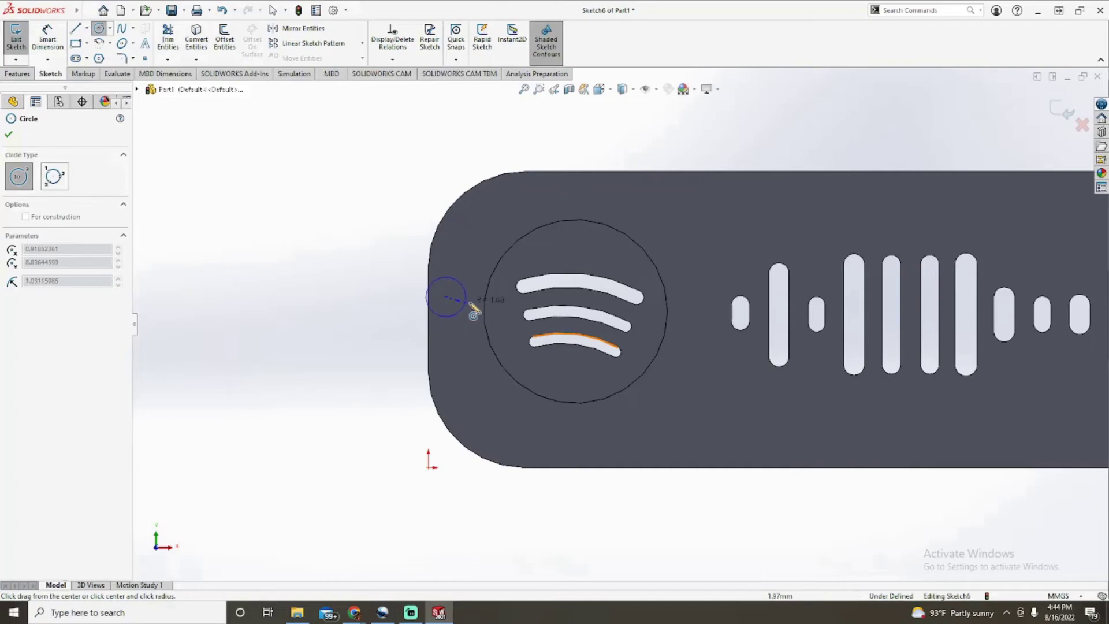
pyautogui.click(469, 301)
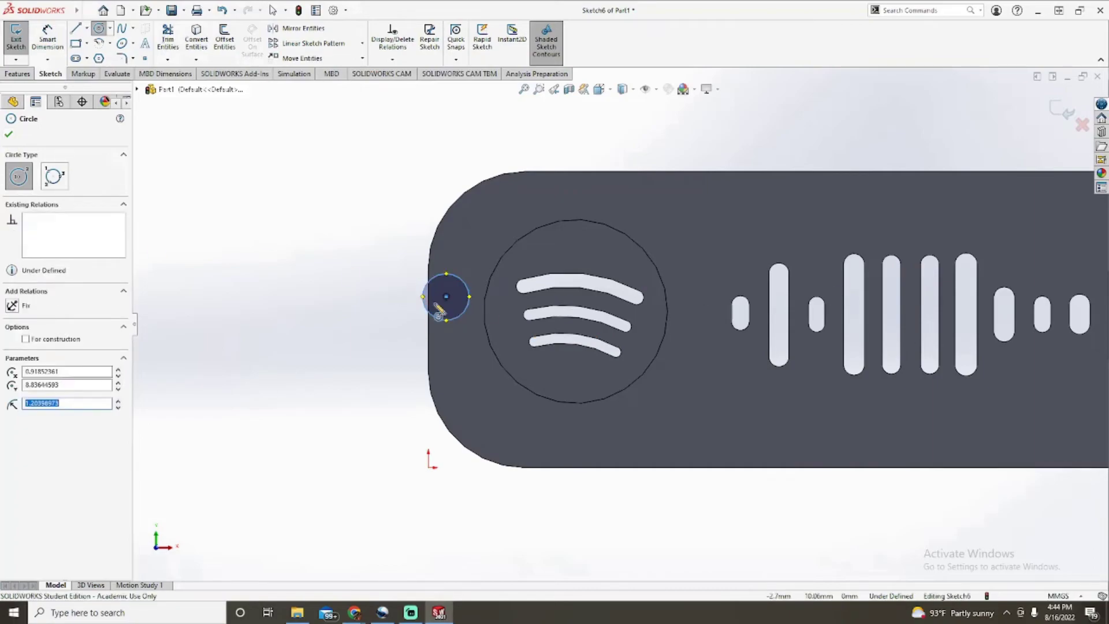
pyautogui.press('Escape')
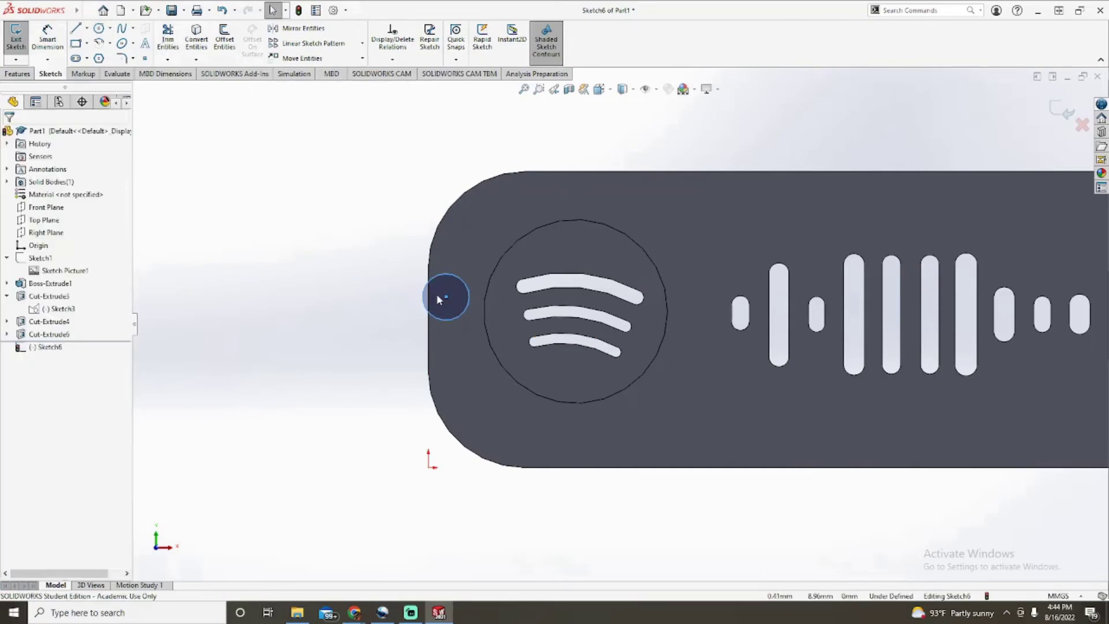
pyautogui.moveTo(446, 296); pyautogui.dragTo(465, 345)
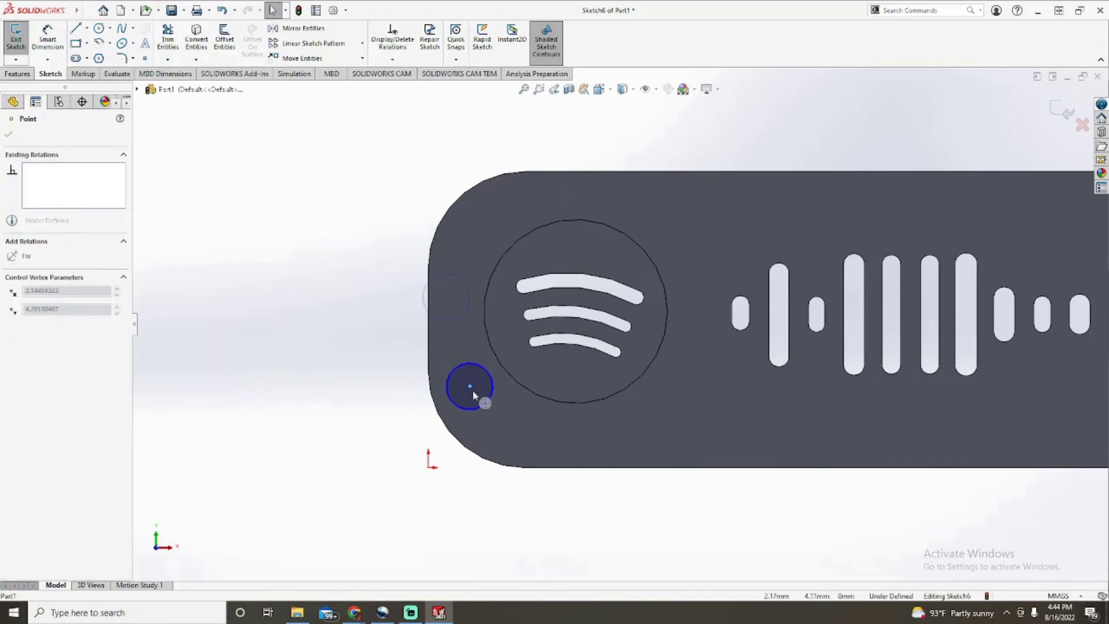
pyautogui.moveTo(490, 413); pyautogui.dragTo(490, 411)
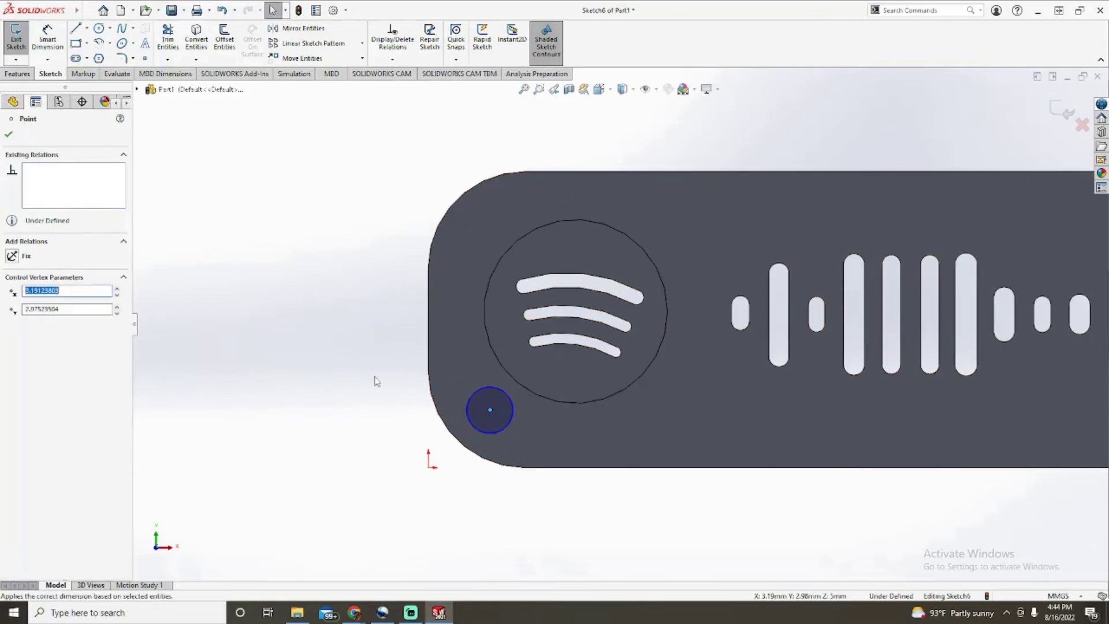
# Cut-extrude the small corner circle into the plate with a blind depth of 5.00 mm.
pyautogui.click(26, 77)
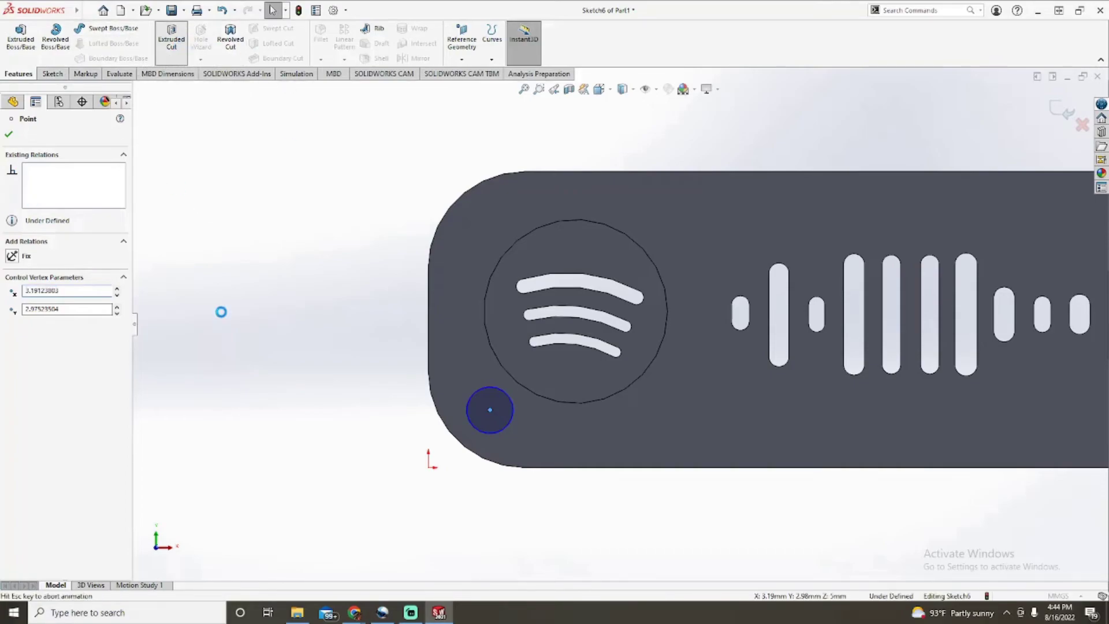
pyautogui.press('f')
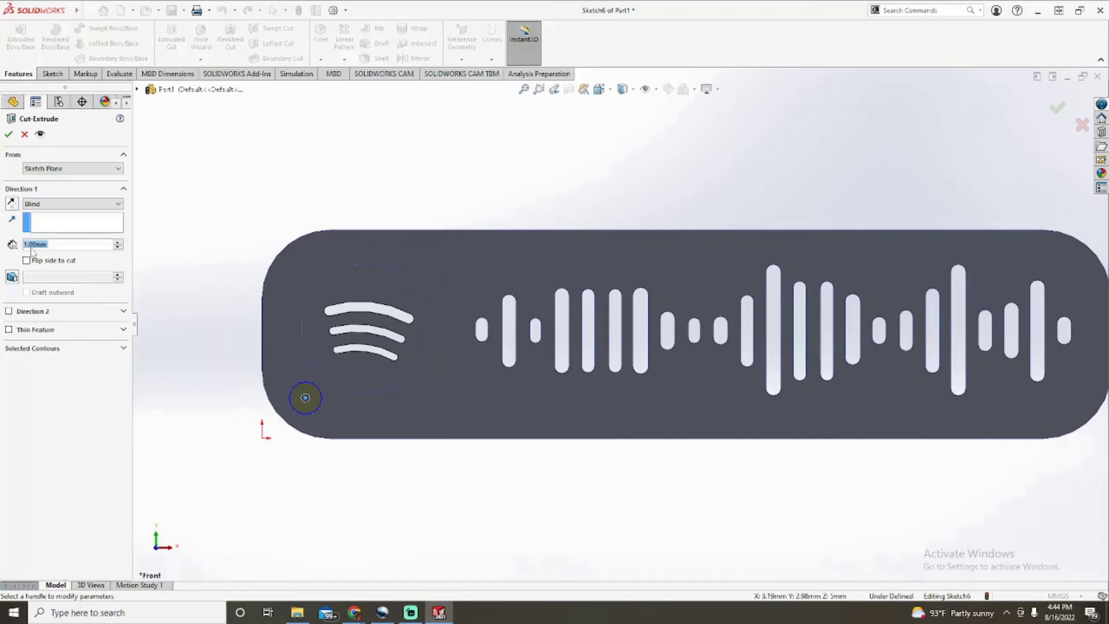
pyautogui.write('5')
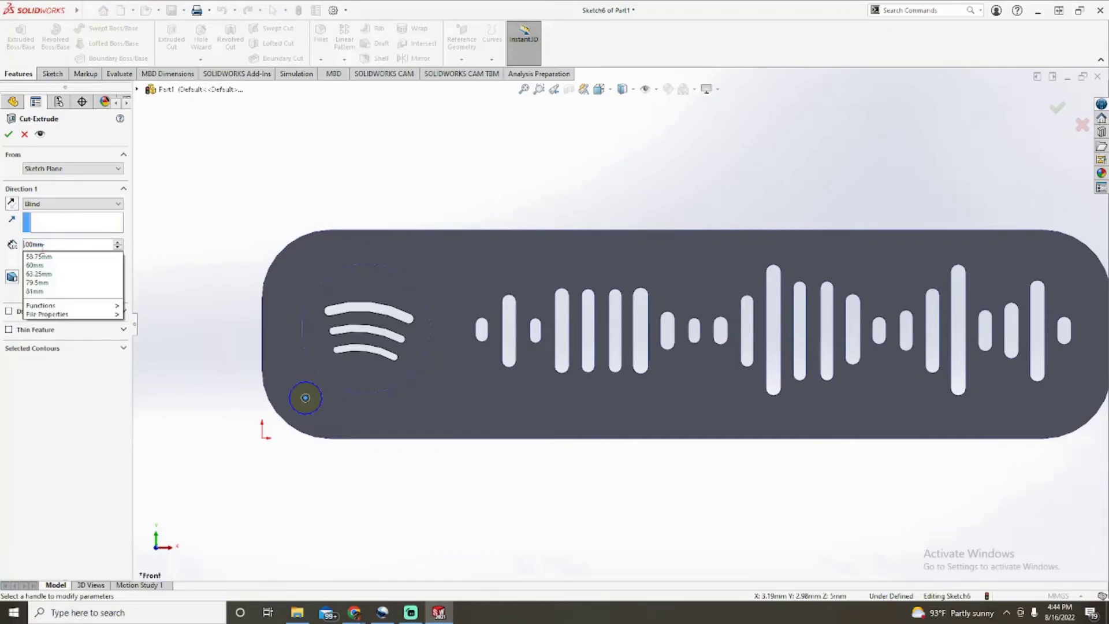
pyautogui.moveTo(342, 388); pyautogui.dragTo(430, 408, button='middle')
pyautogui.click(574, 401)
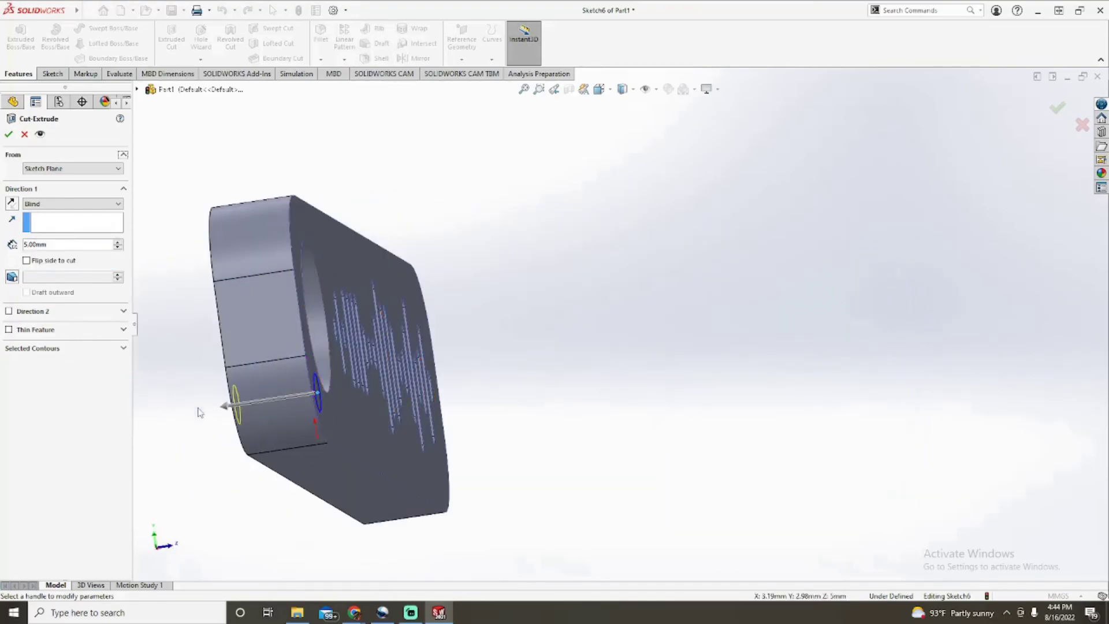
pyautogui.moveTo(196, 388); pyautogui.dragTo(246, 392, button='middle')
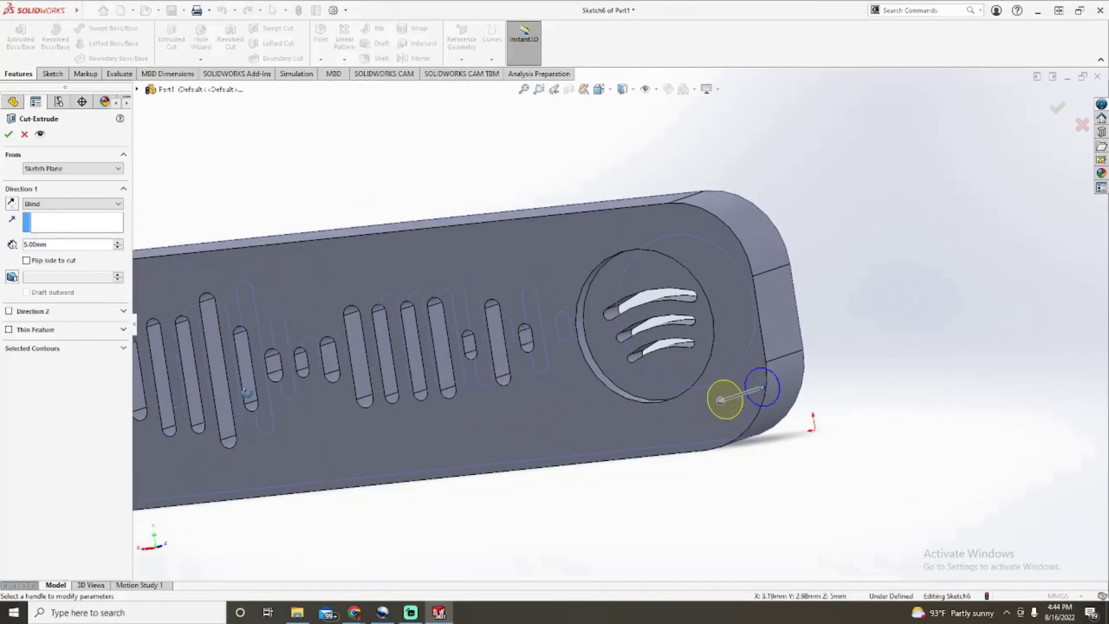
pyautogui.click(9, 134)
pyautogui.moveTo(722, 346); pyautogui.dragTo(944, 322, button='middle')
pyautogui.scroll(-5, 924, 335)
# Save a copy of the part in STL format as "wii trap" in the SolidWorks folder, accepting the export.
pyautogui.click(154, 11)
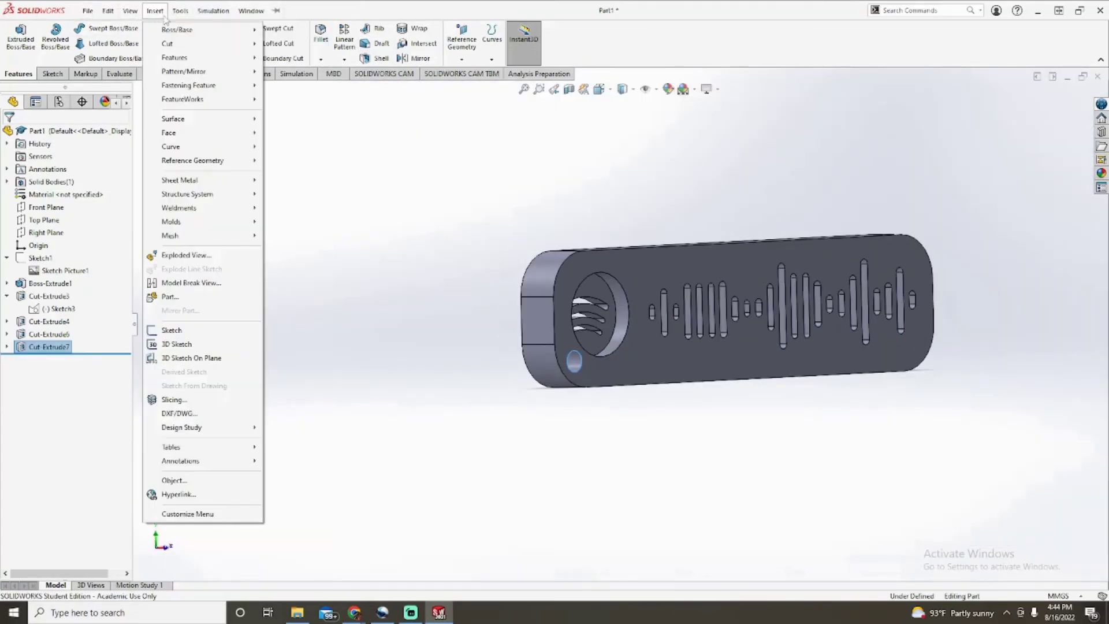
pyautogui.click(184, 11)
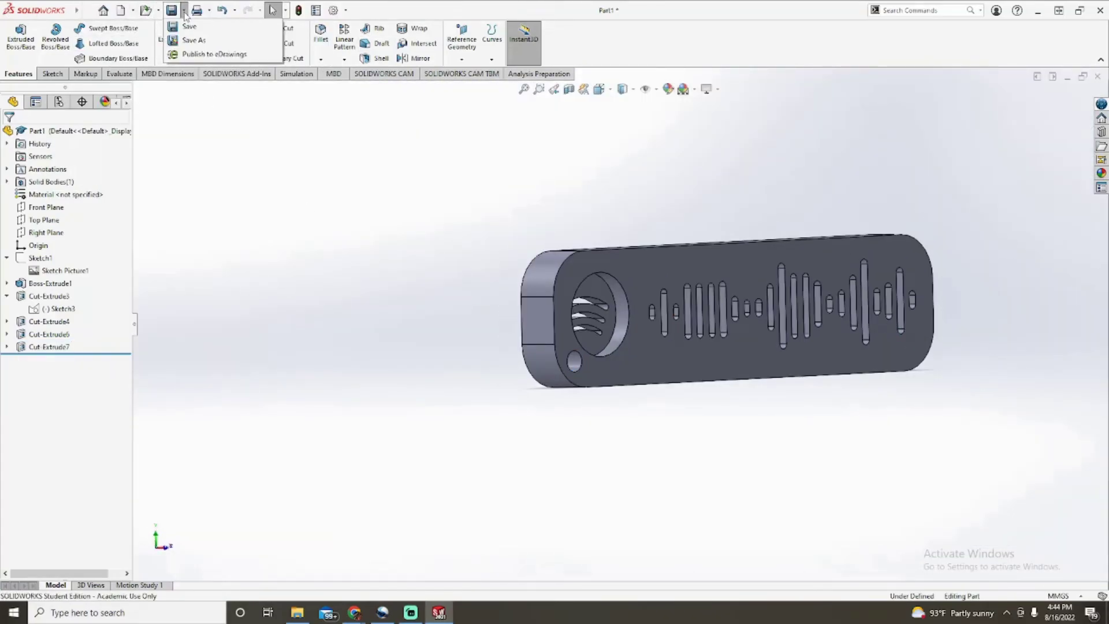
pyautogui.click(194, 40)
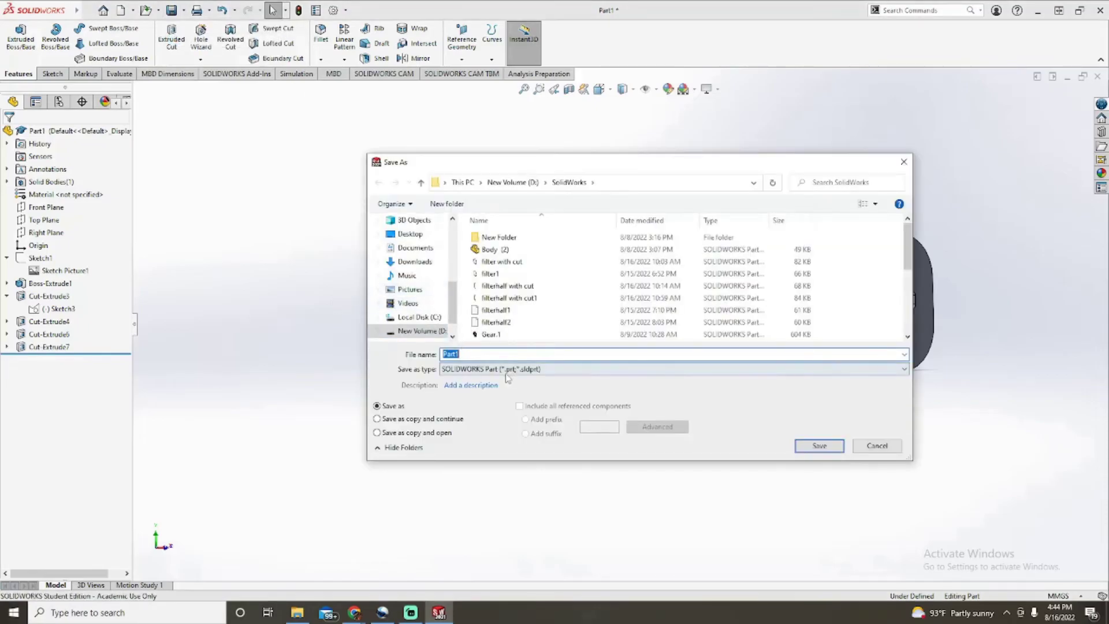
pyautogui.click(507, 372)
pyautogui.click(720, 325)
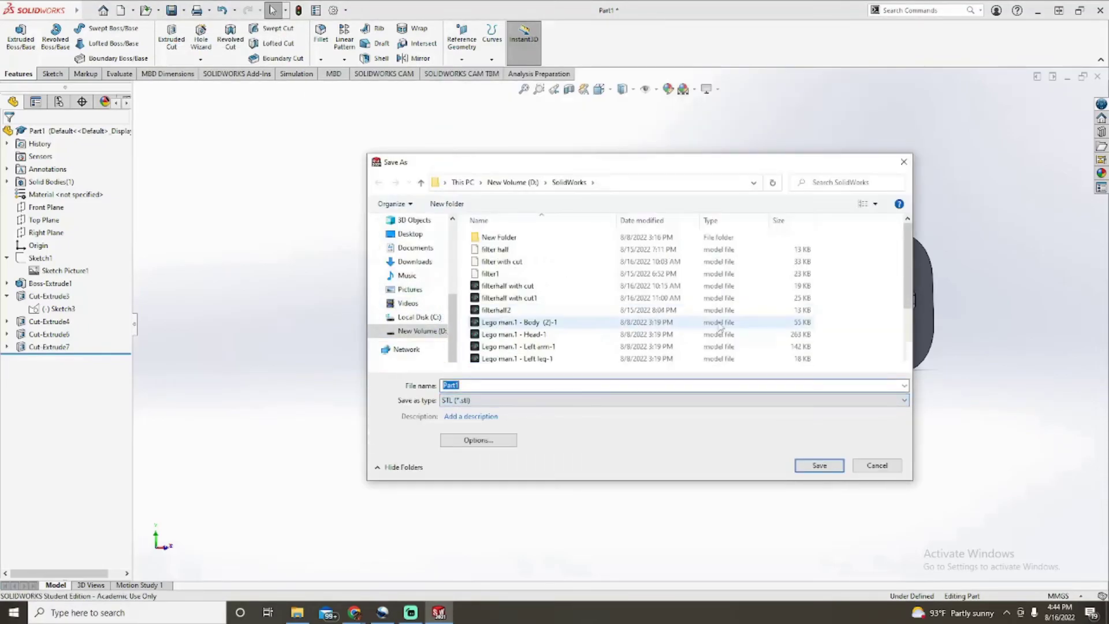
pyautogui.scroll(-3, 693, 340)
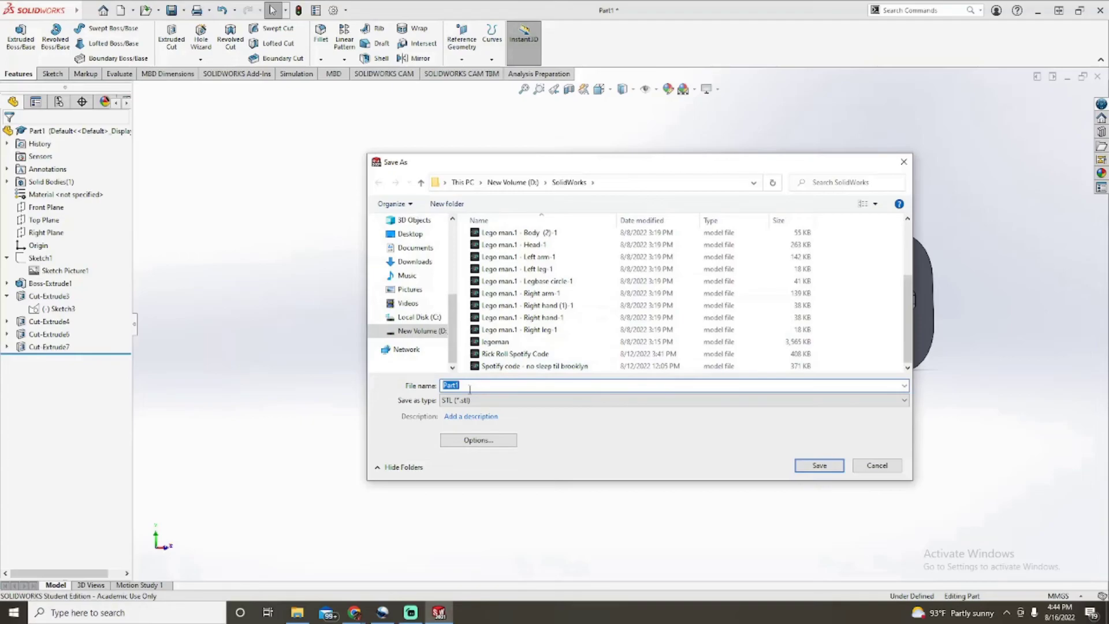
pyautogui.write('wii trap')
pyautogui.press('Return')
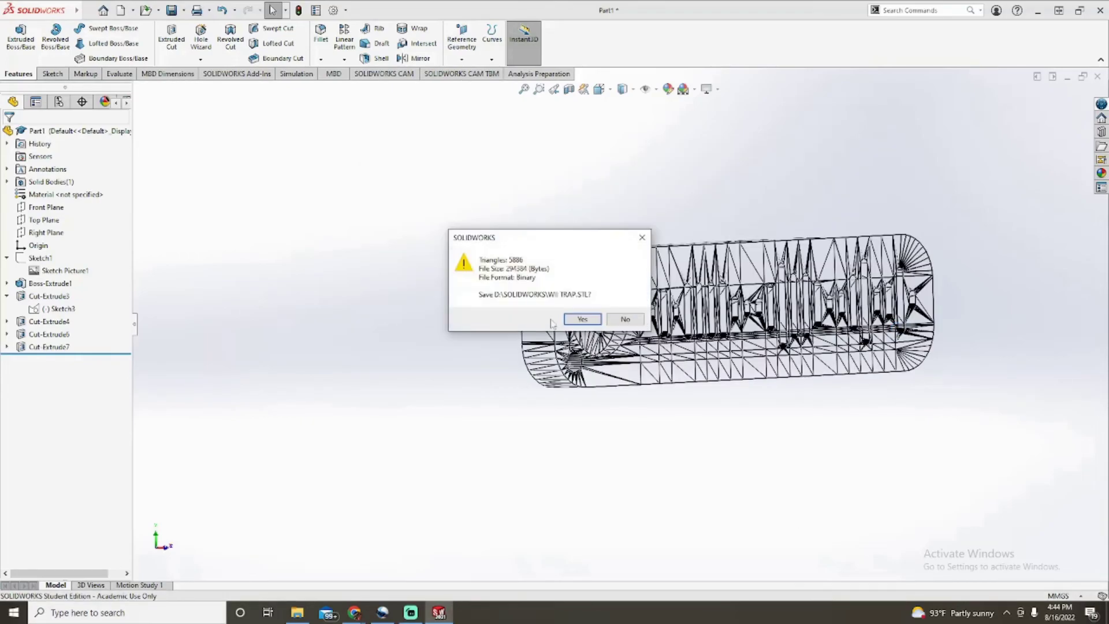
pyautogui.click(582, 319)
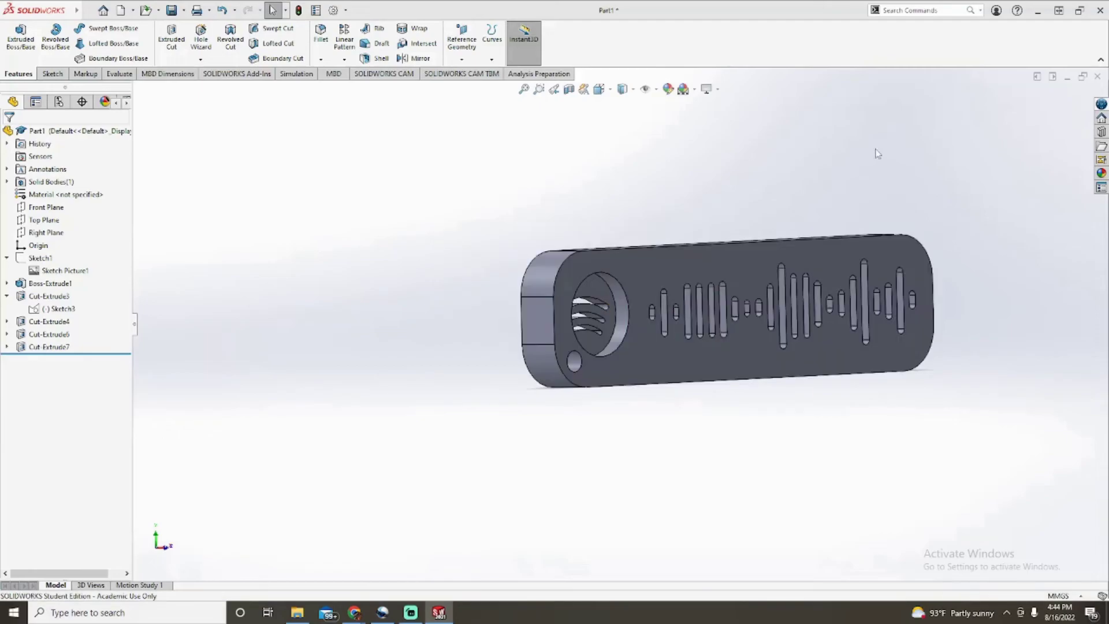
# Switch to Photon Workshop and import the "wii trap" STL file.
pyautogui.click(1038, 12)
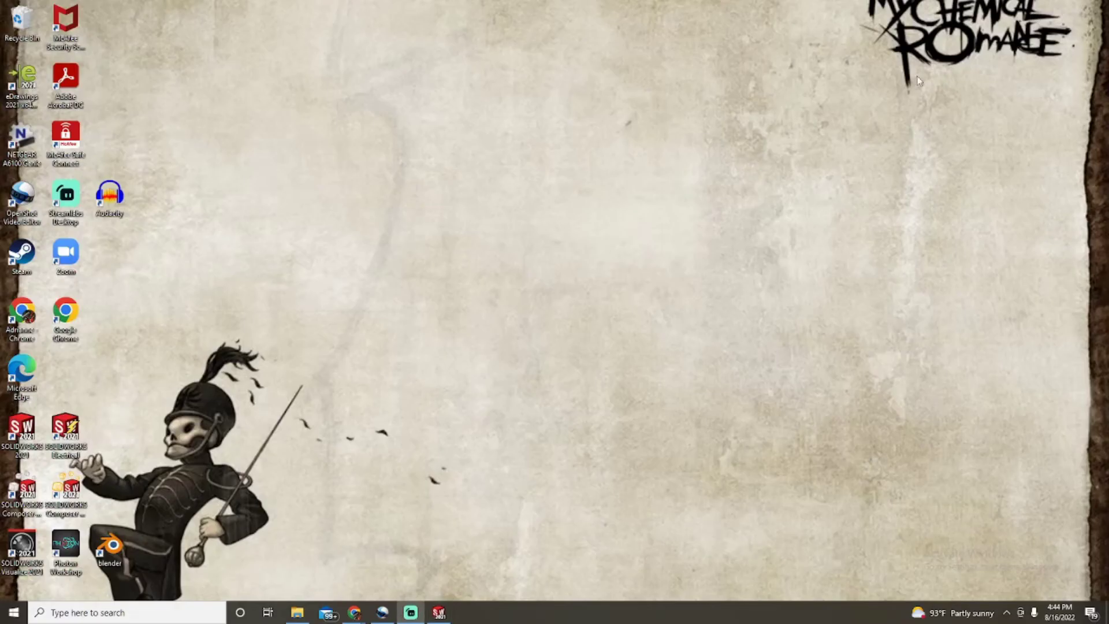
pyautogui.doubleClick(79, 553)
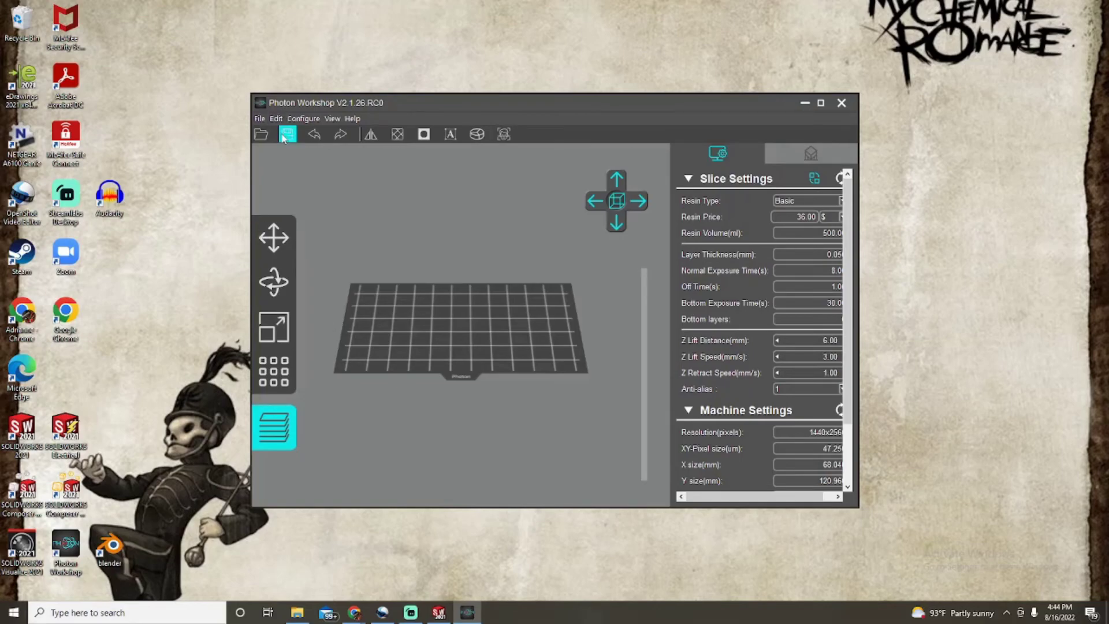
pyautogui.click(261, 134)
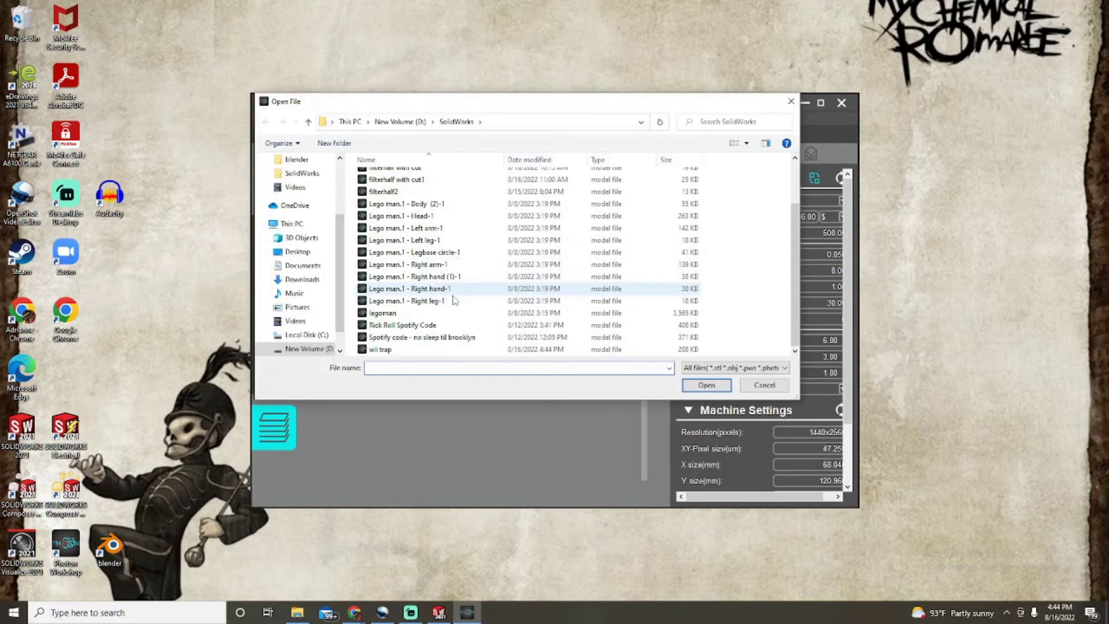
pyautogui.click(408, 349)
pyautogui.click(696, 384)
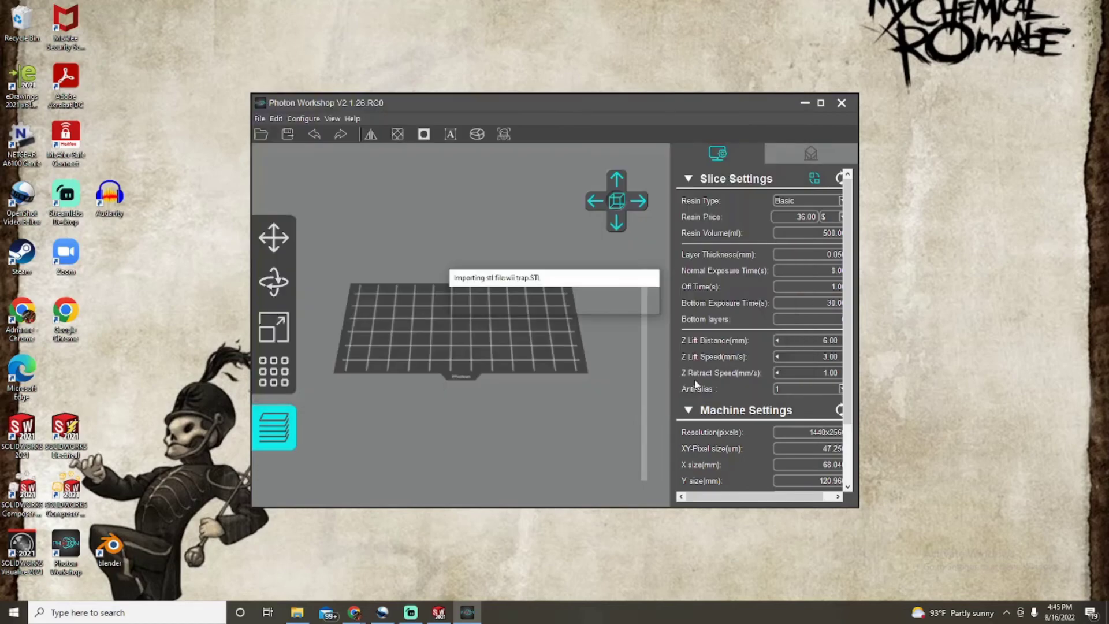
# Rotate the imported model by +90° about the Y axis and check its orientation on the build plate.
pyautogui.click(278, 283)
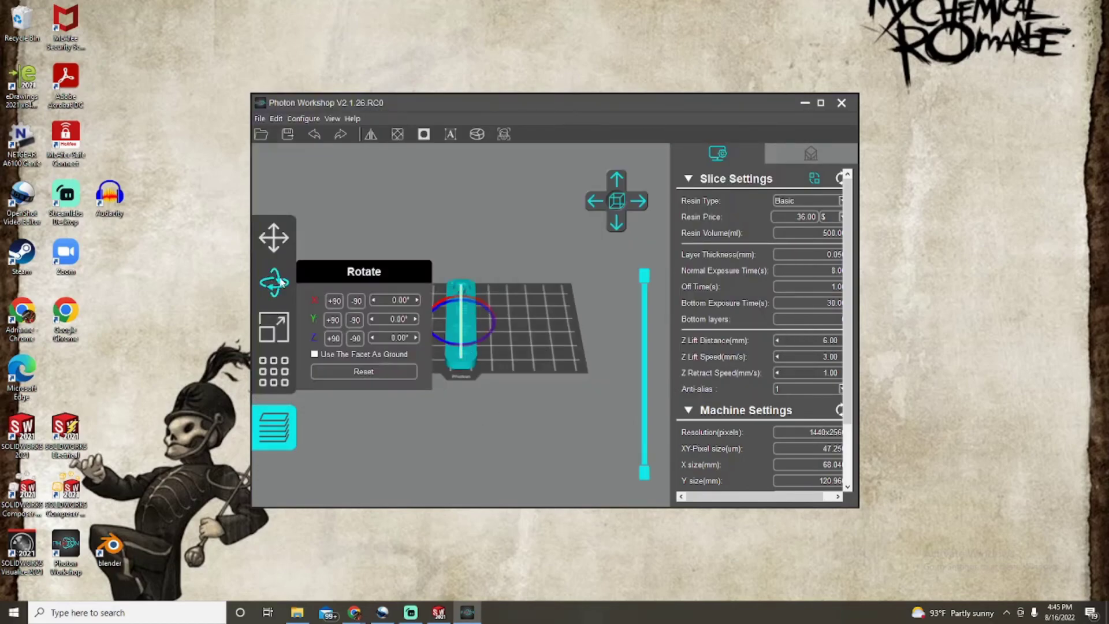
pyautogui.click(334, 320)
pyautogui.click(446, 427)
pyautogui.moveTo(446, 427); pyautogui.dragTo(491, 272)
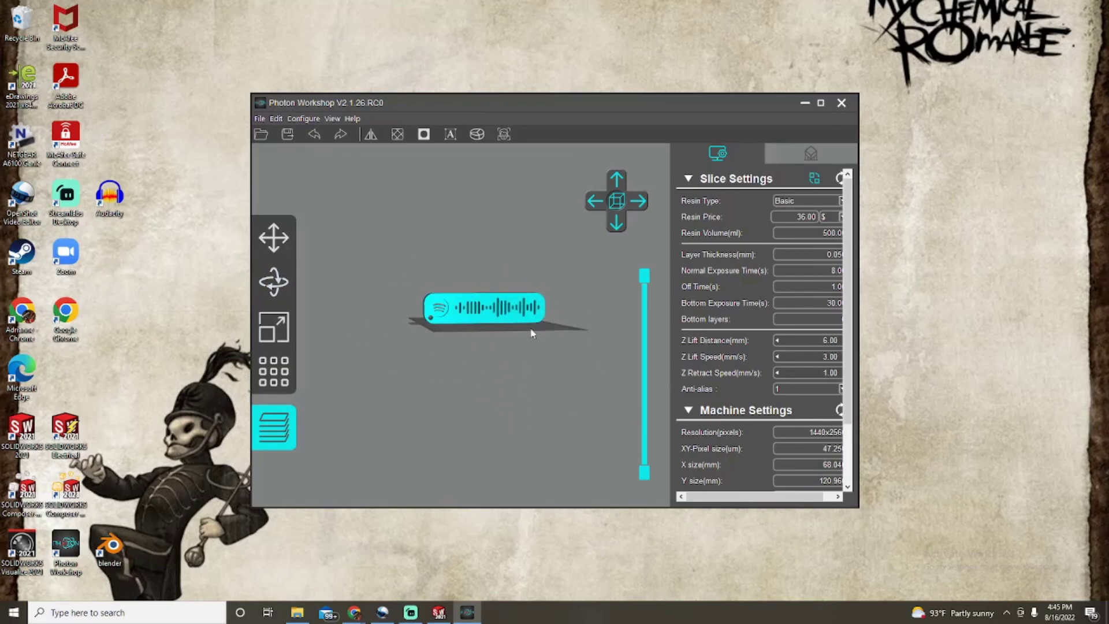
pyautogui.moveTo(395, 365); pyautogui.dragTo(581, 335)
pyautogui.moveTo(570, 256); pyautogui.dragTo(518, 314)
pyautogui.moveTo(614, 324); pyautogui.dragTo(481, 312)
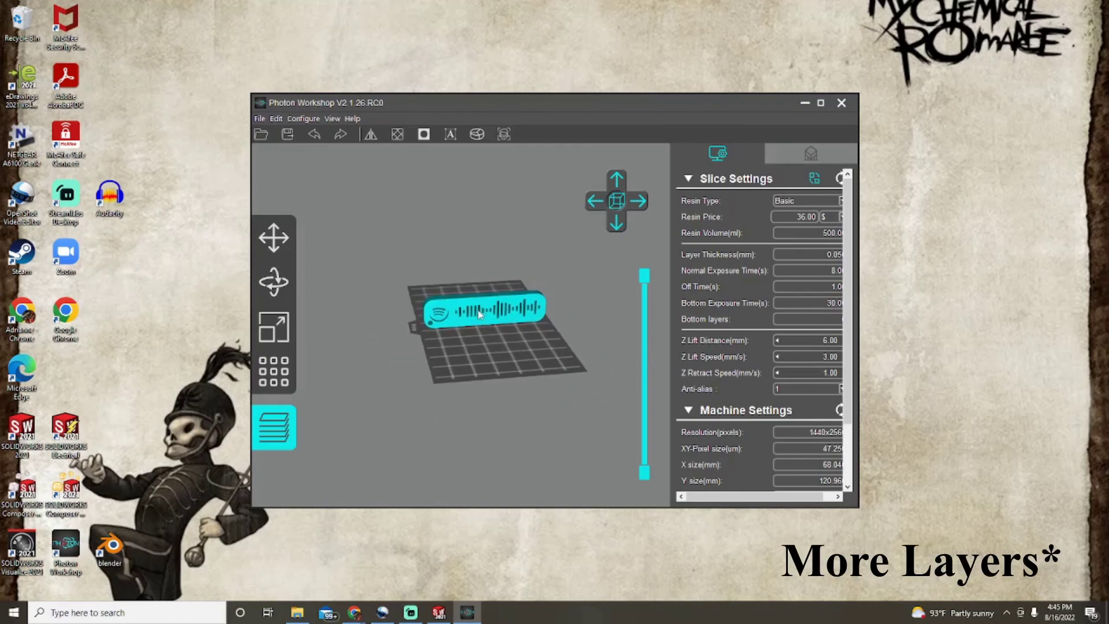
pyautogui.moveTo(495, 387); pyautogui.dragTo(472, 280)
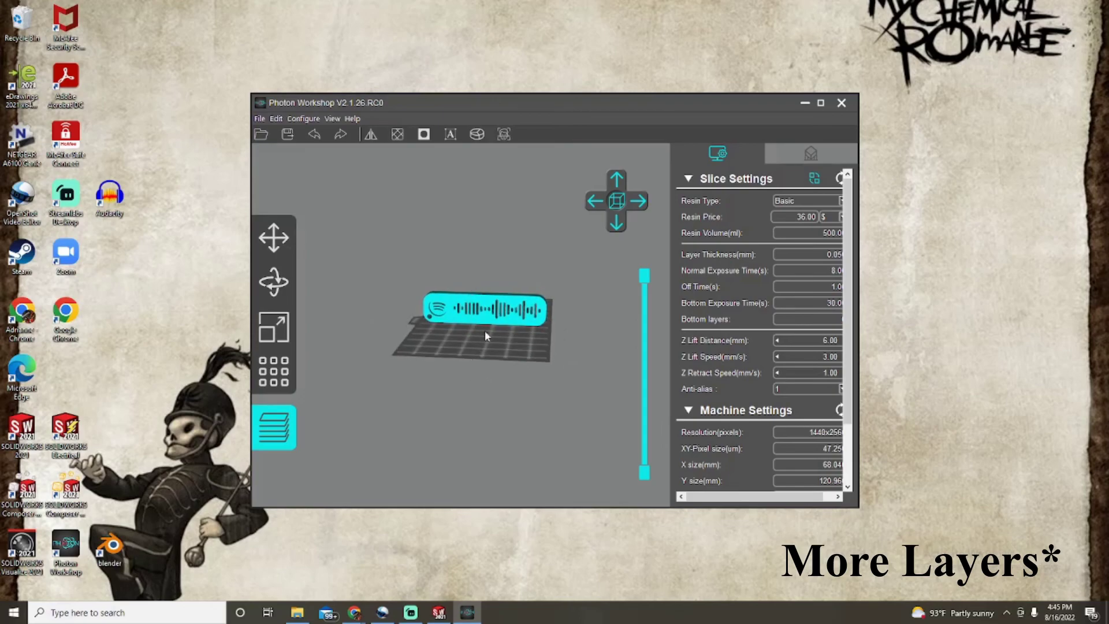
# Start slicing the "wii trap" model and cancel saving the sliced file.
pyautogui.click(272, 428)
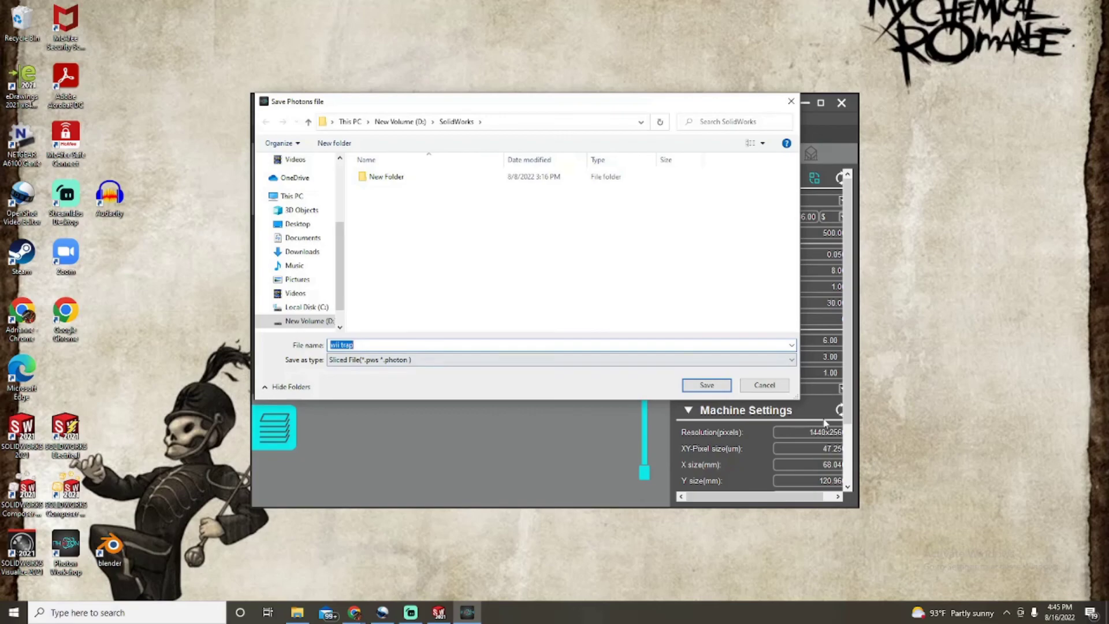
pyautogui.click(764, 386)
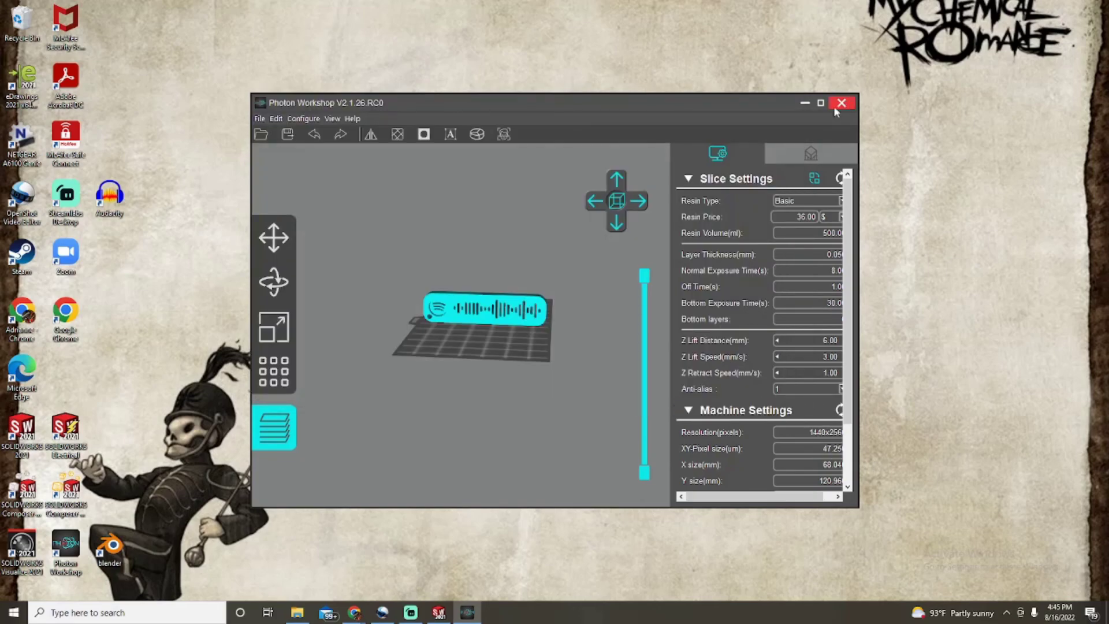